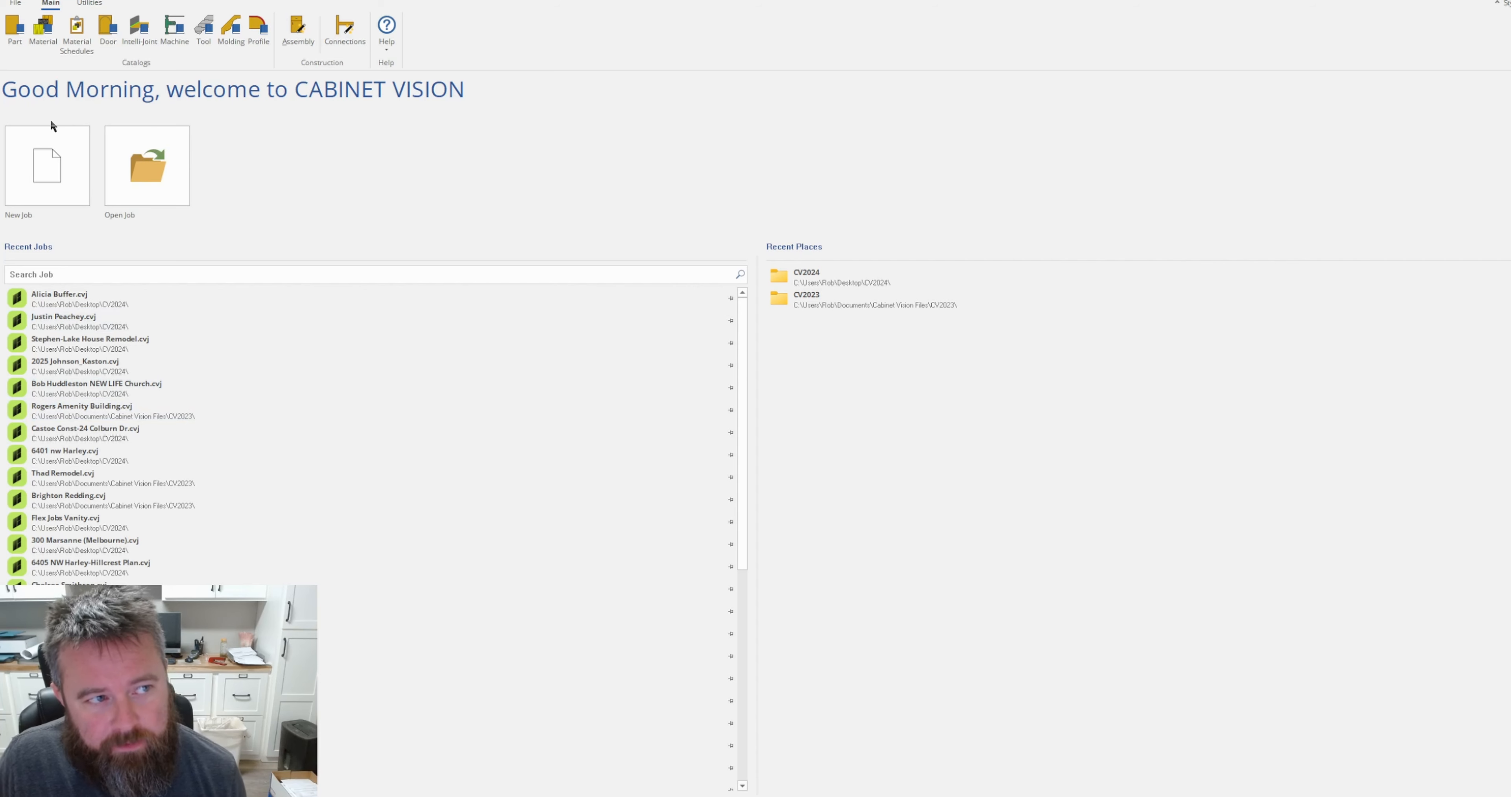
Open the door catalog and look through the Mission door styles.
left_click(109, 26)
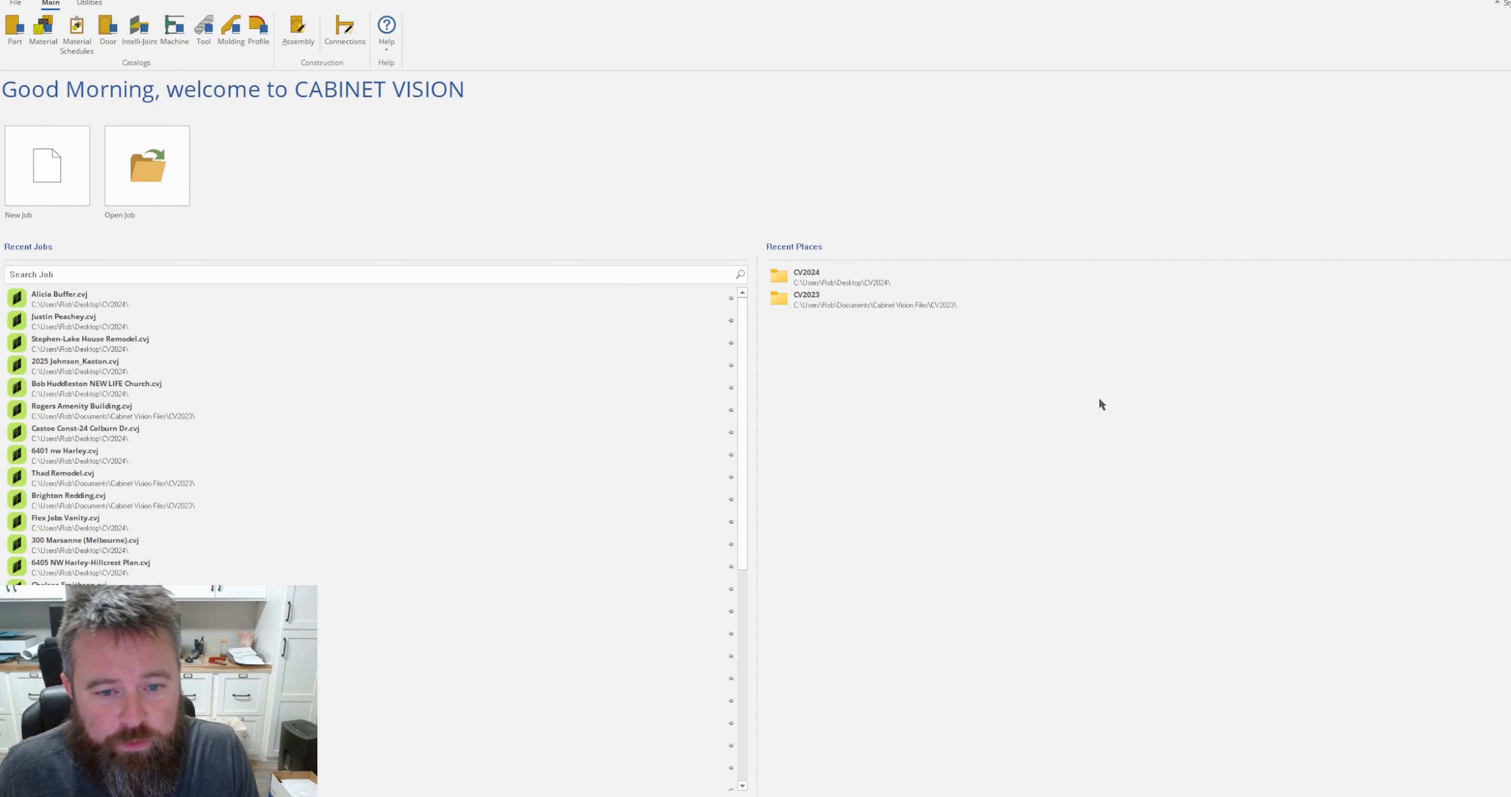
left_click_drag(931, 314, 934, 292)
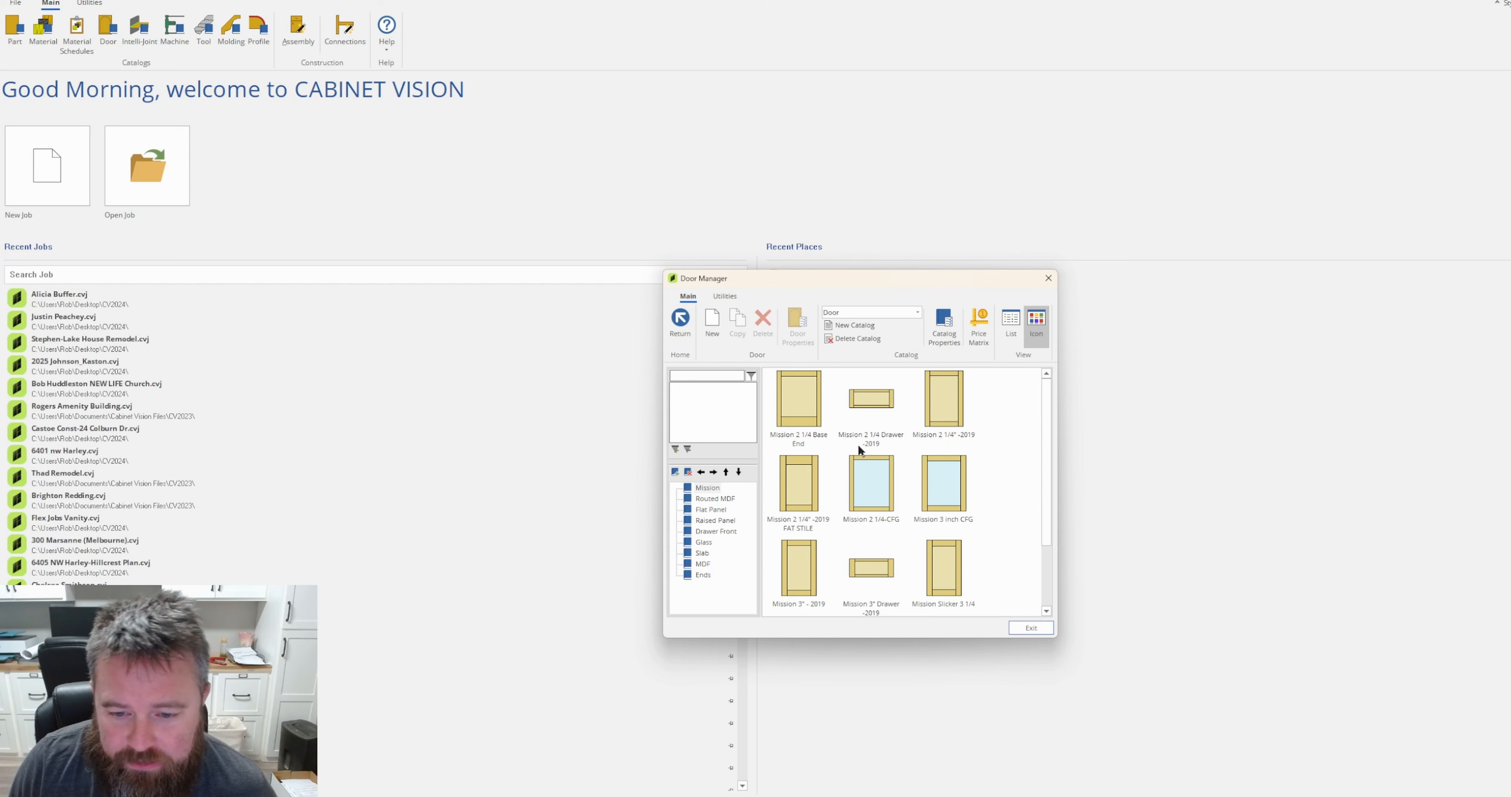
scroll(1025, 522, "down", 1)
scroll(1023, 522, "up", 1)
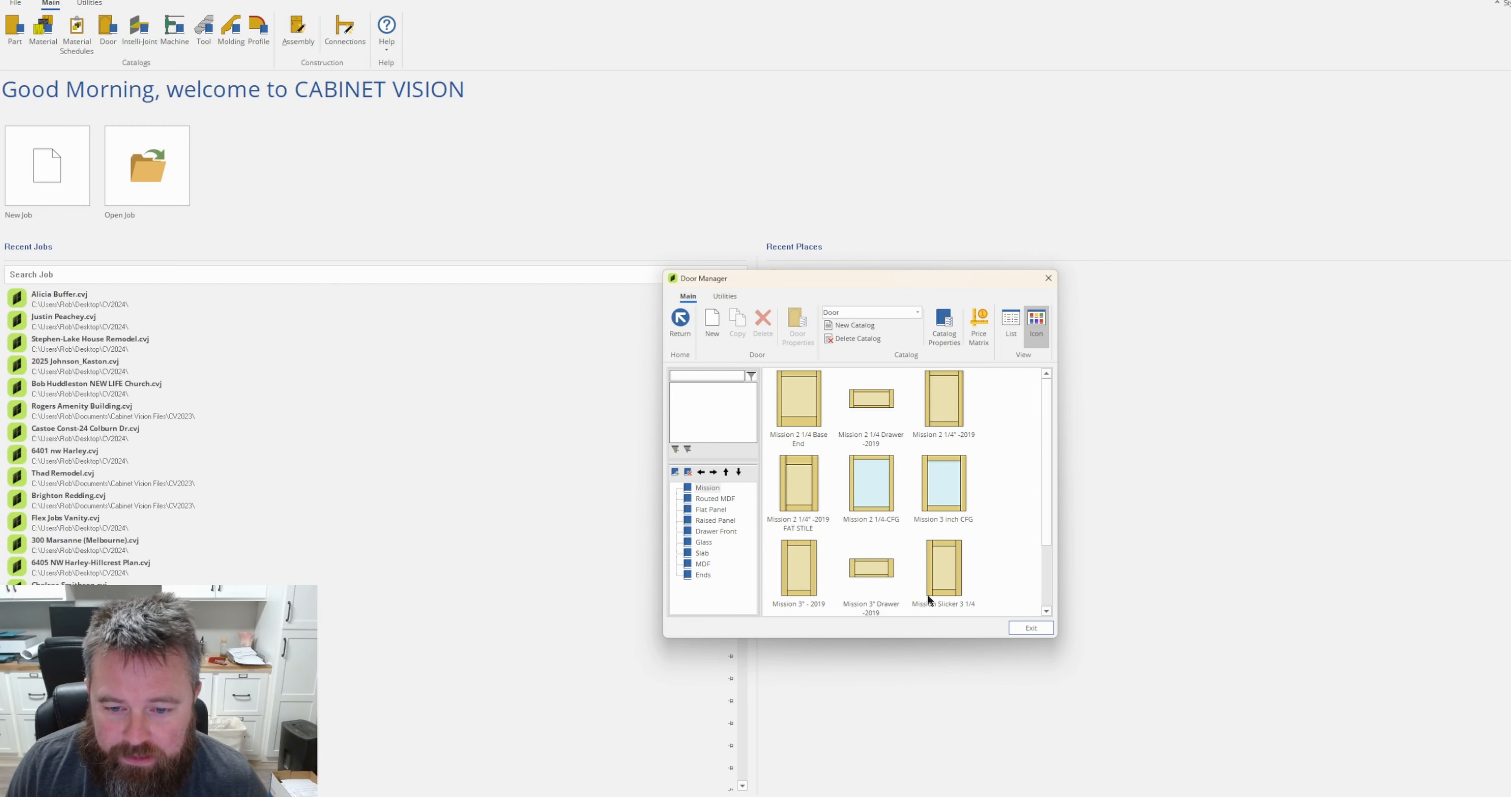
Examine the door styles in the Flat Panel, Glass, Slab, MDF, Ends and Raised Panel categories, finishing on Raised Panel.
left_click(708, 508)
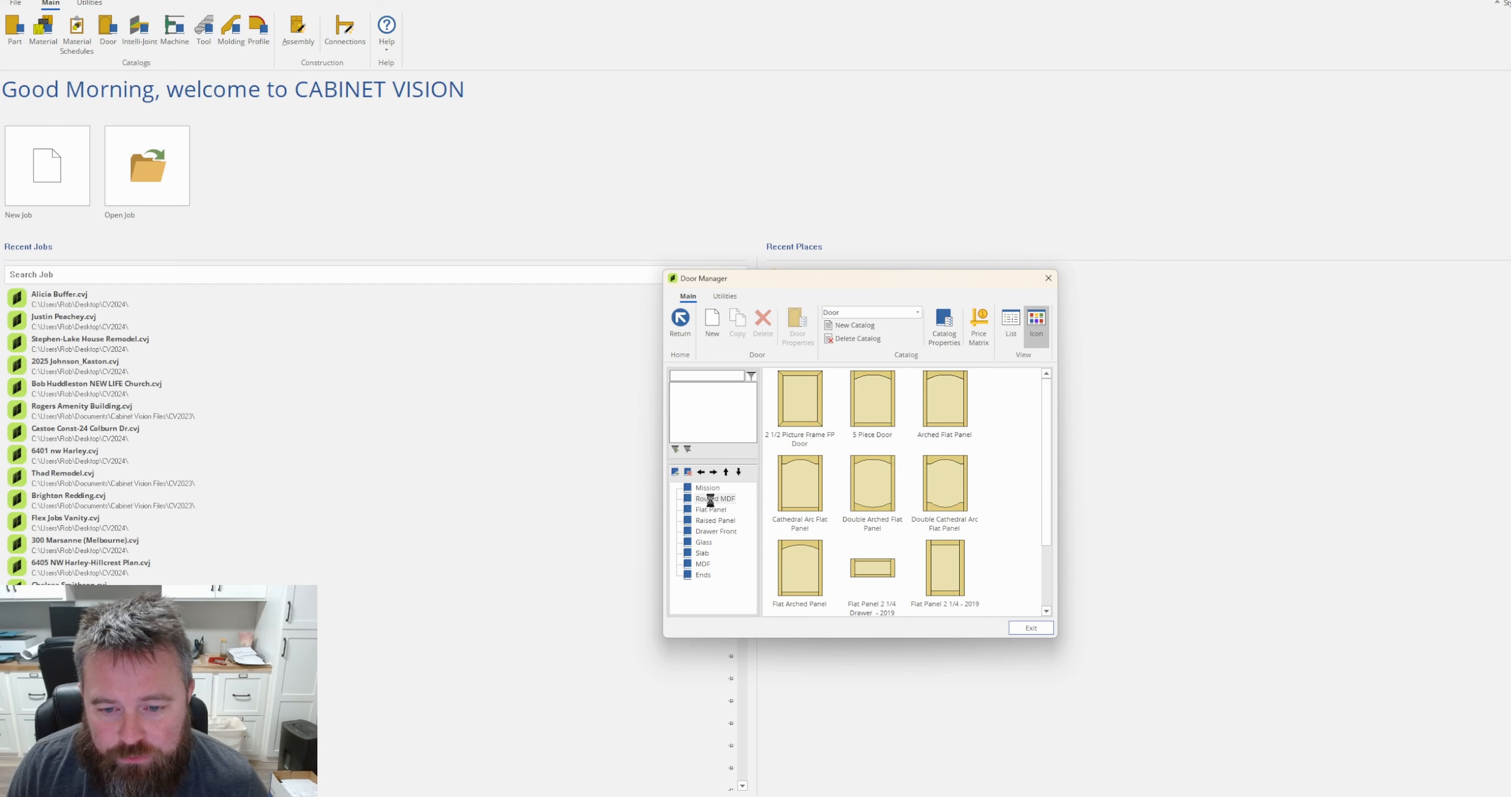
left_click(709, 521)
left_click(703, 542)
left_click(701, 554)
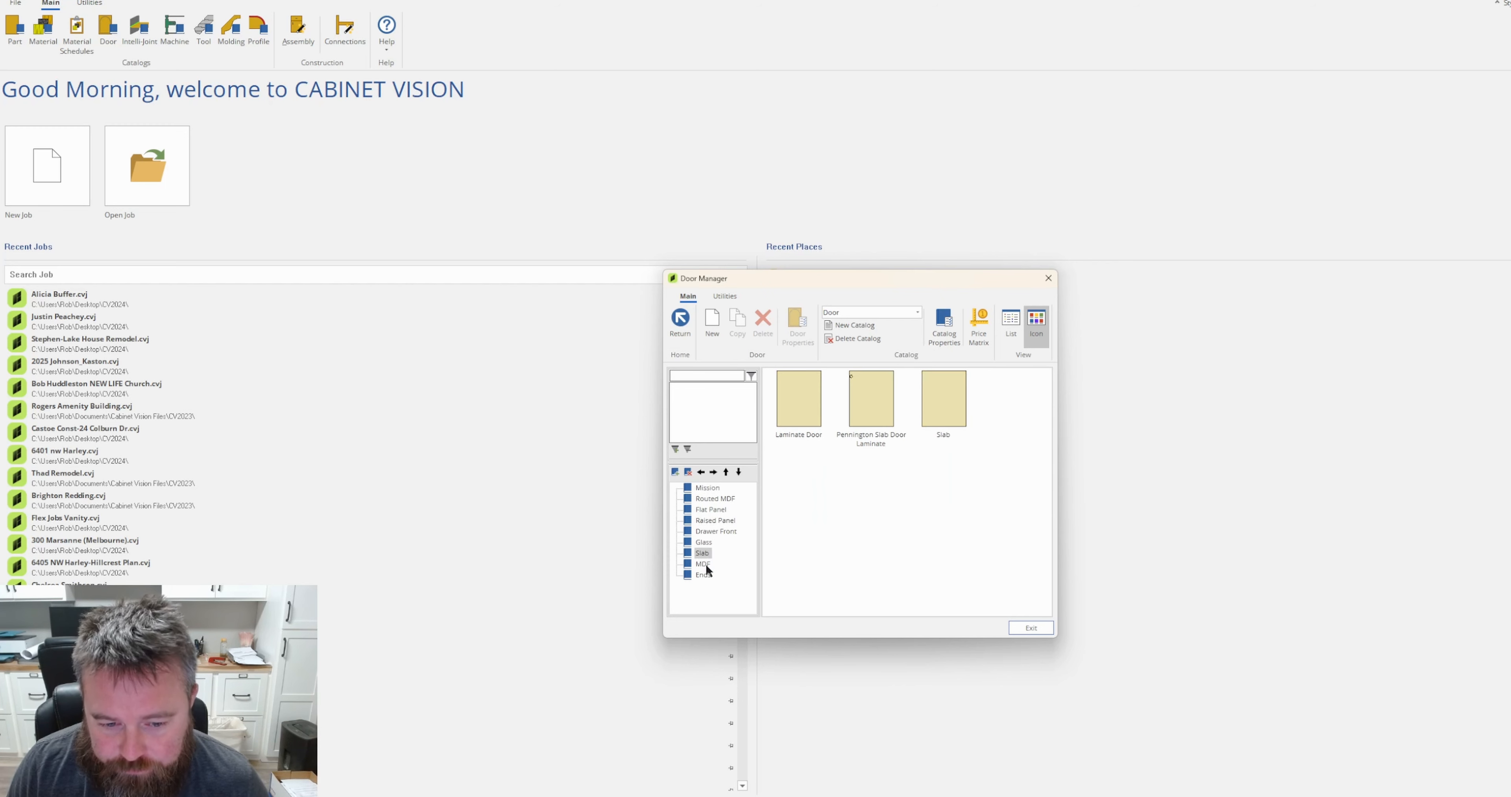
left_click(704, 564)
left_click(705, 574)
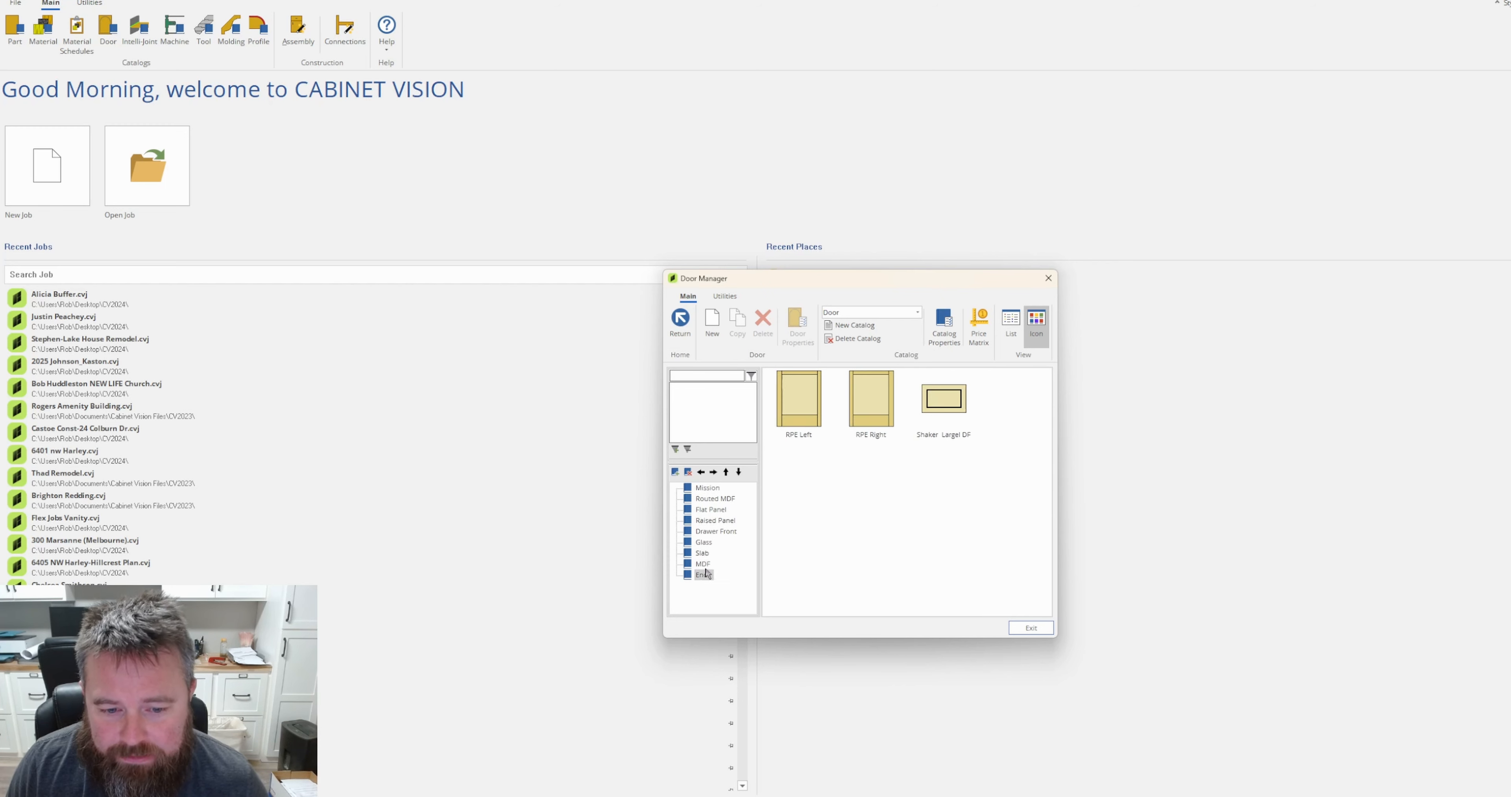
left_click(711, 521)
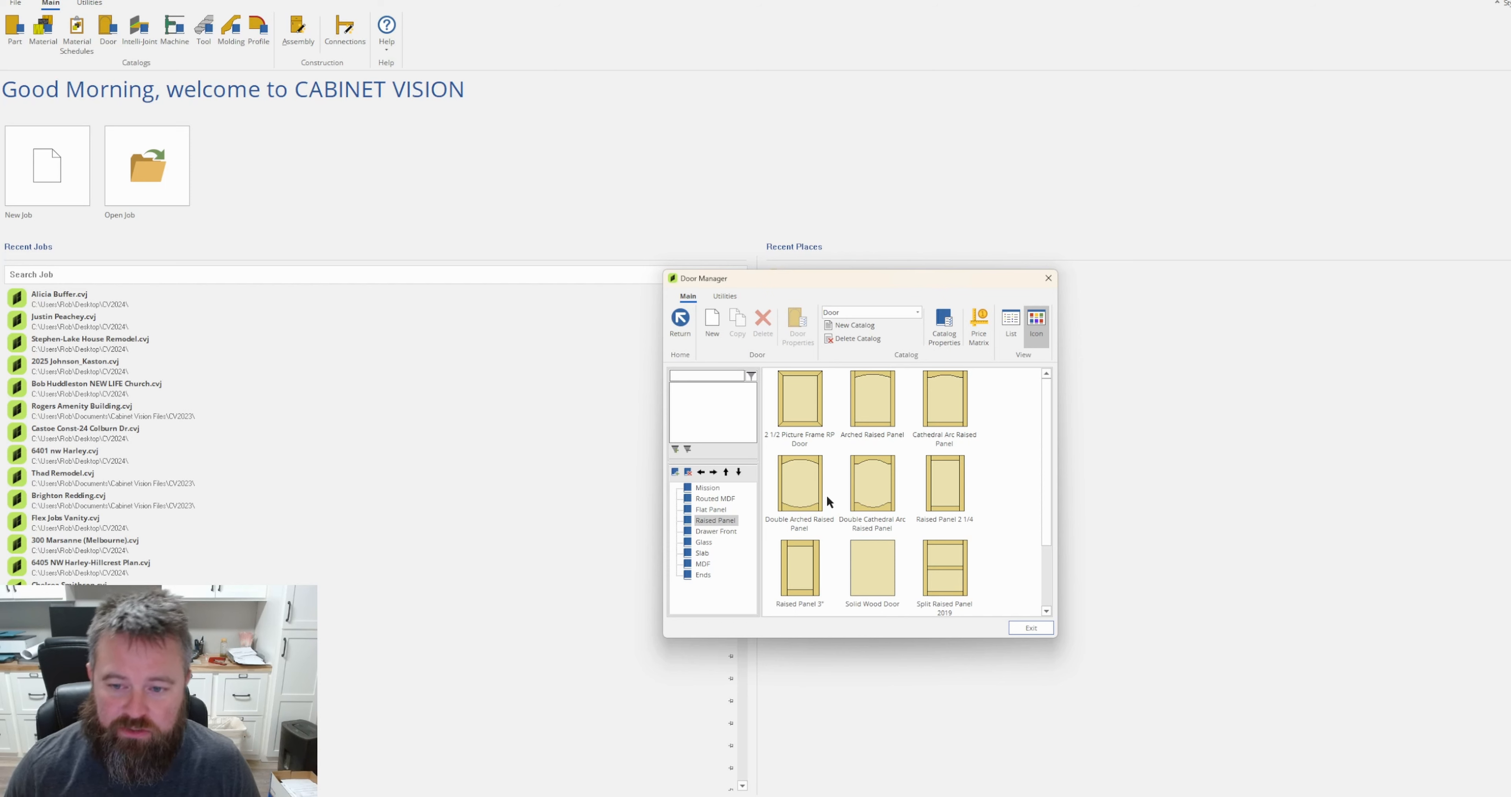
scroll(998, 433, "down", 3)
scroll(998, 433, "up", 3)
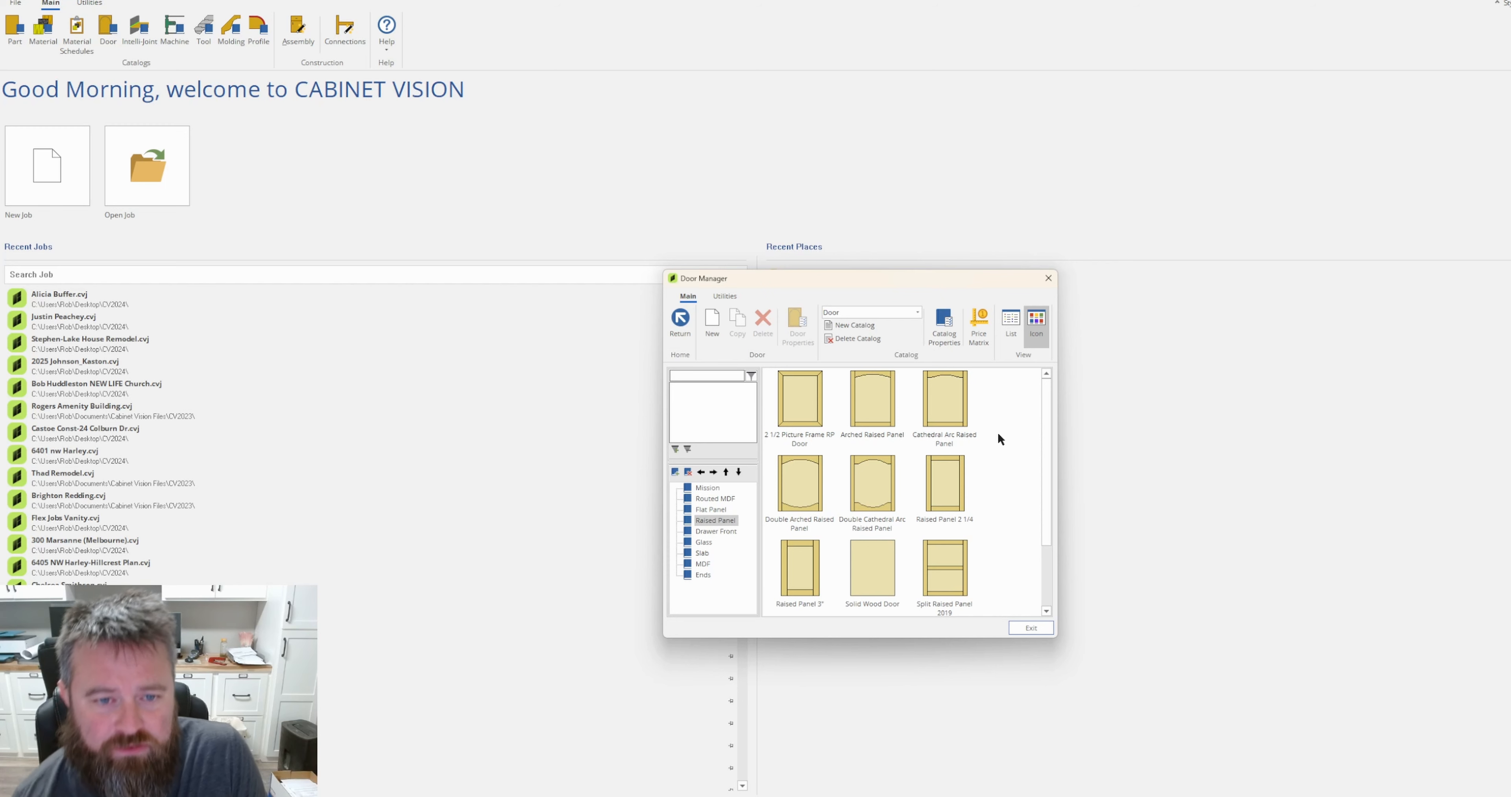
Start a new door with the Door design and name it "5 Piece Custom Door".
left_click(712, 324)
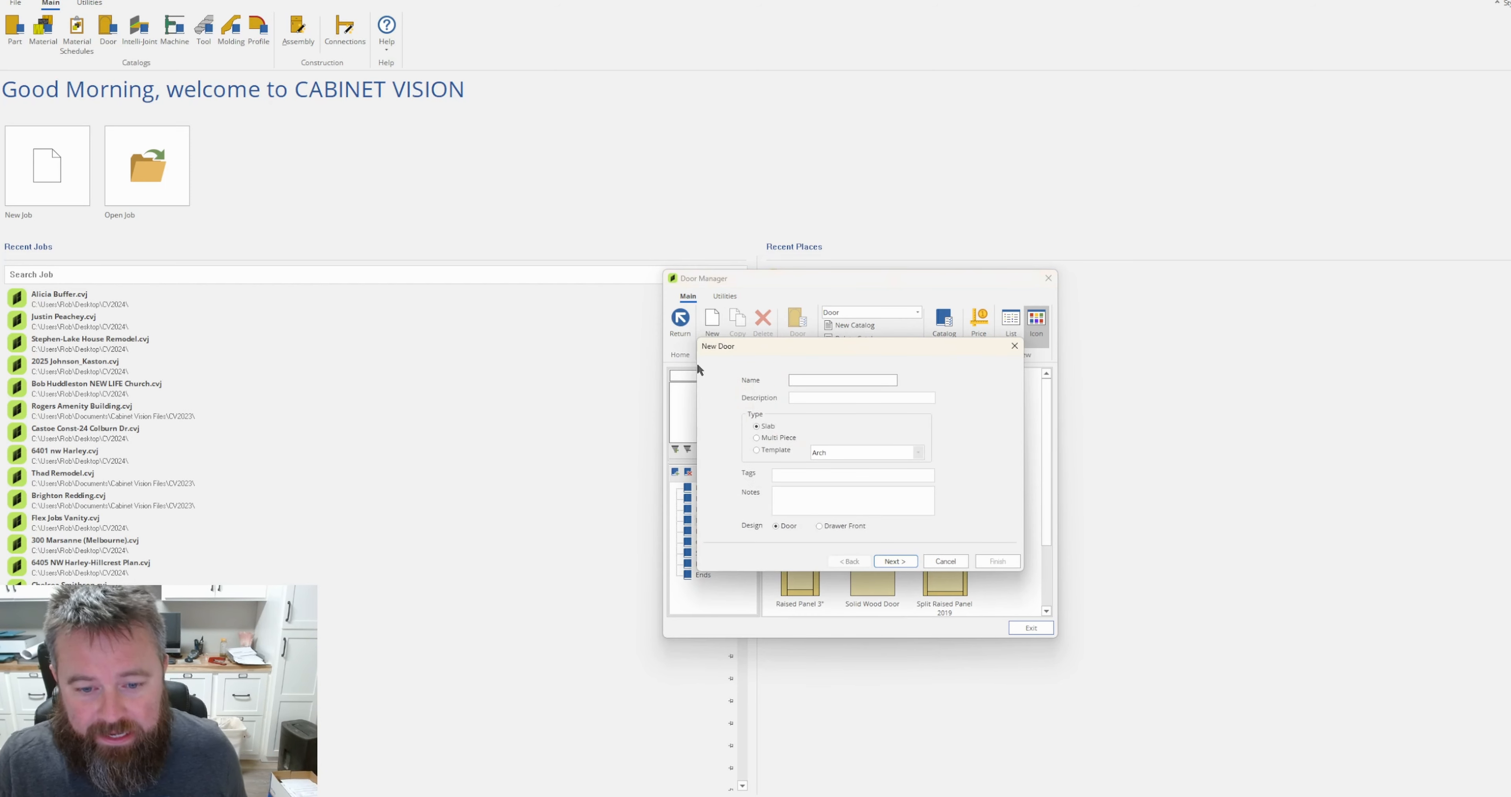
left_click_drag(862, 349, 868, 321)
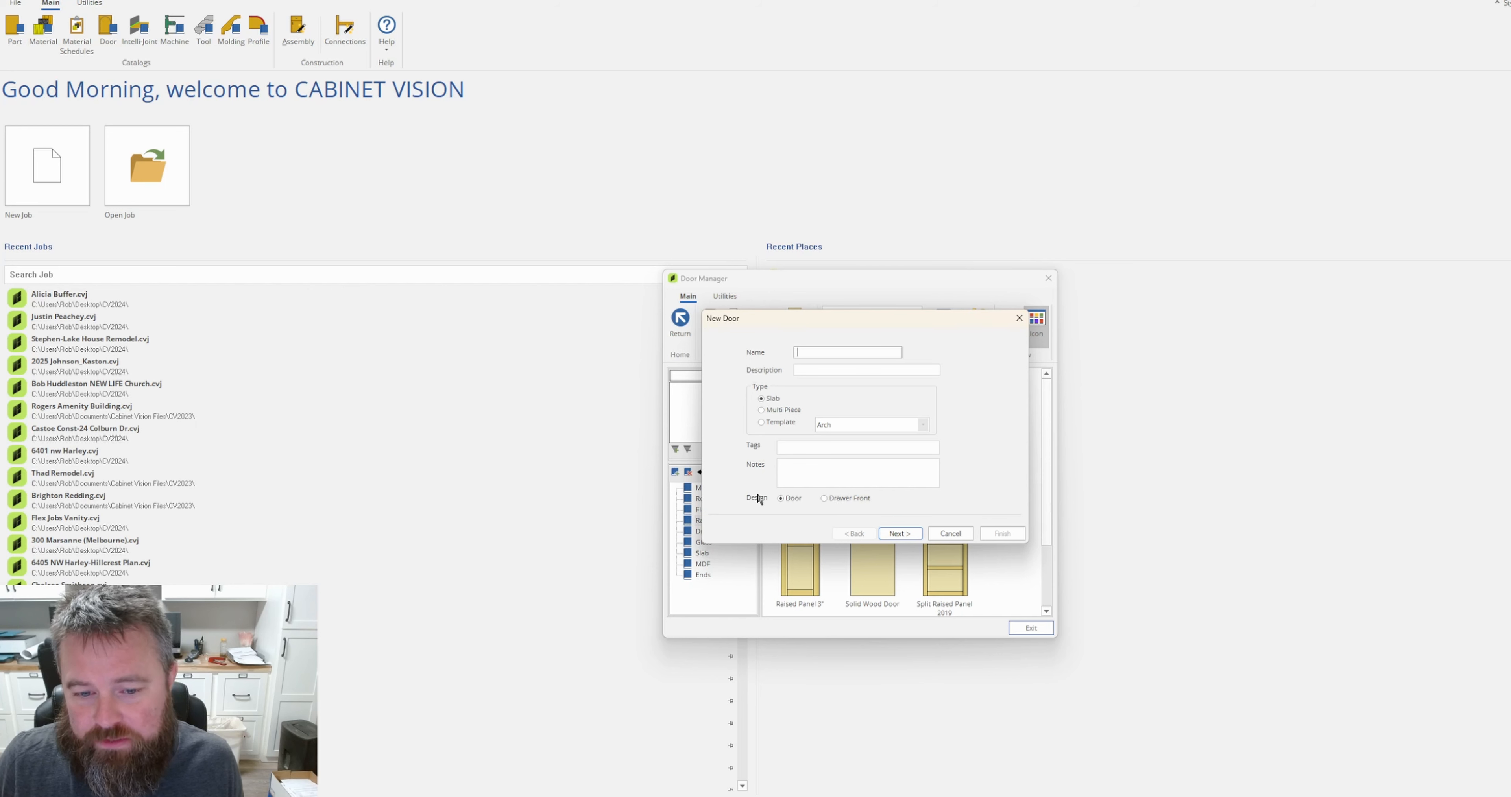
left_click(825, 498)
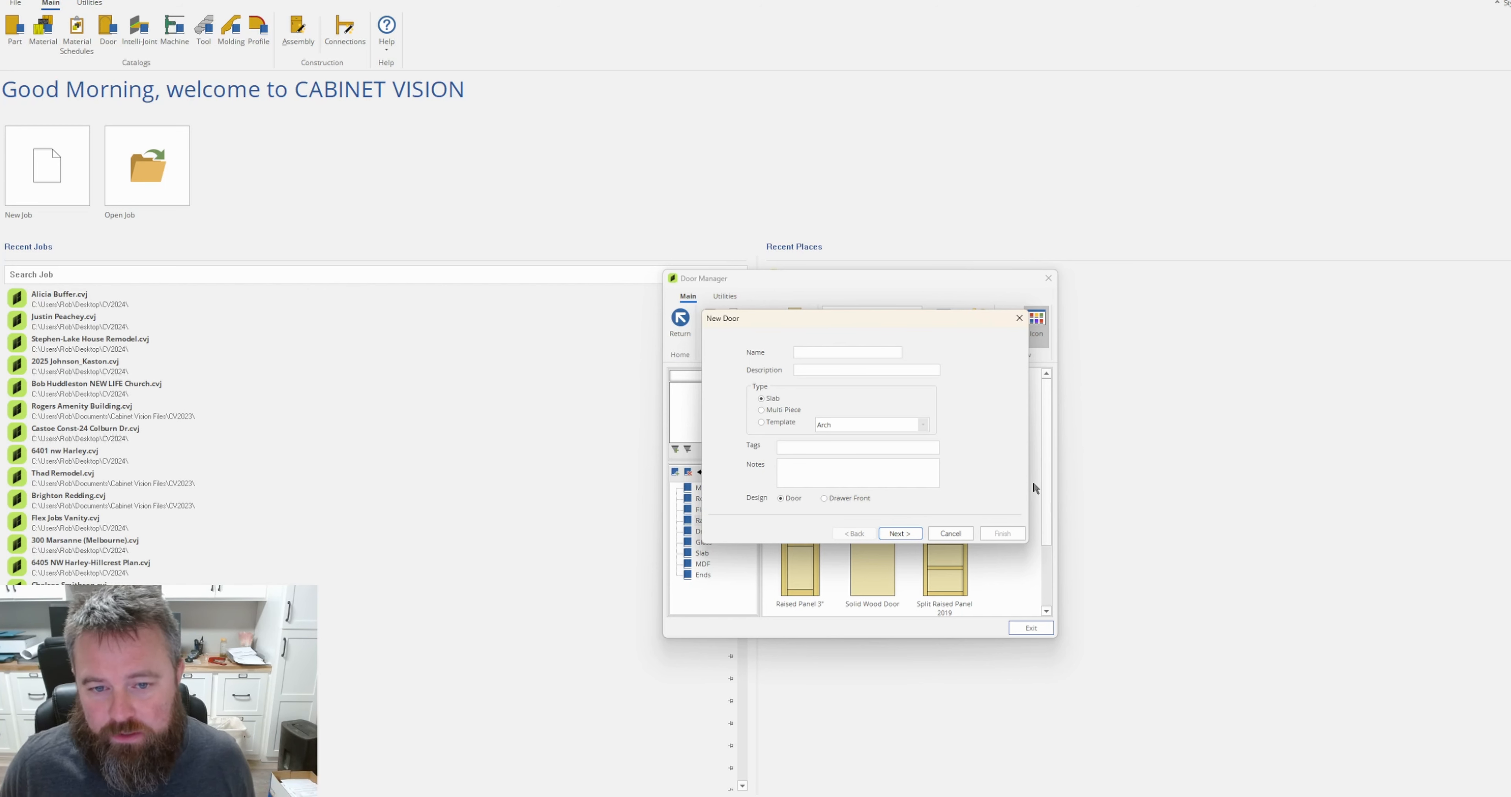
left_click(823, 353)
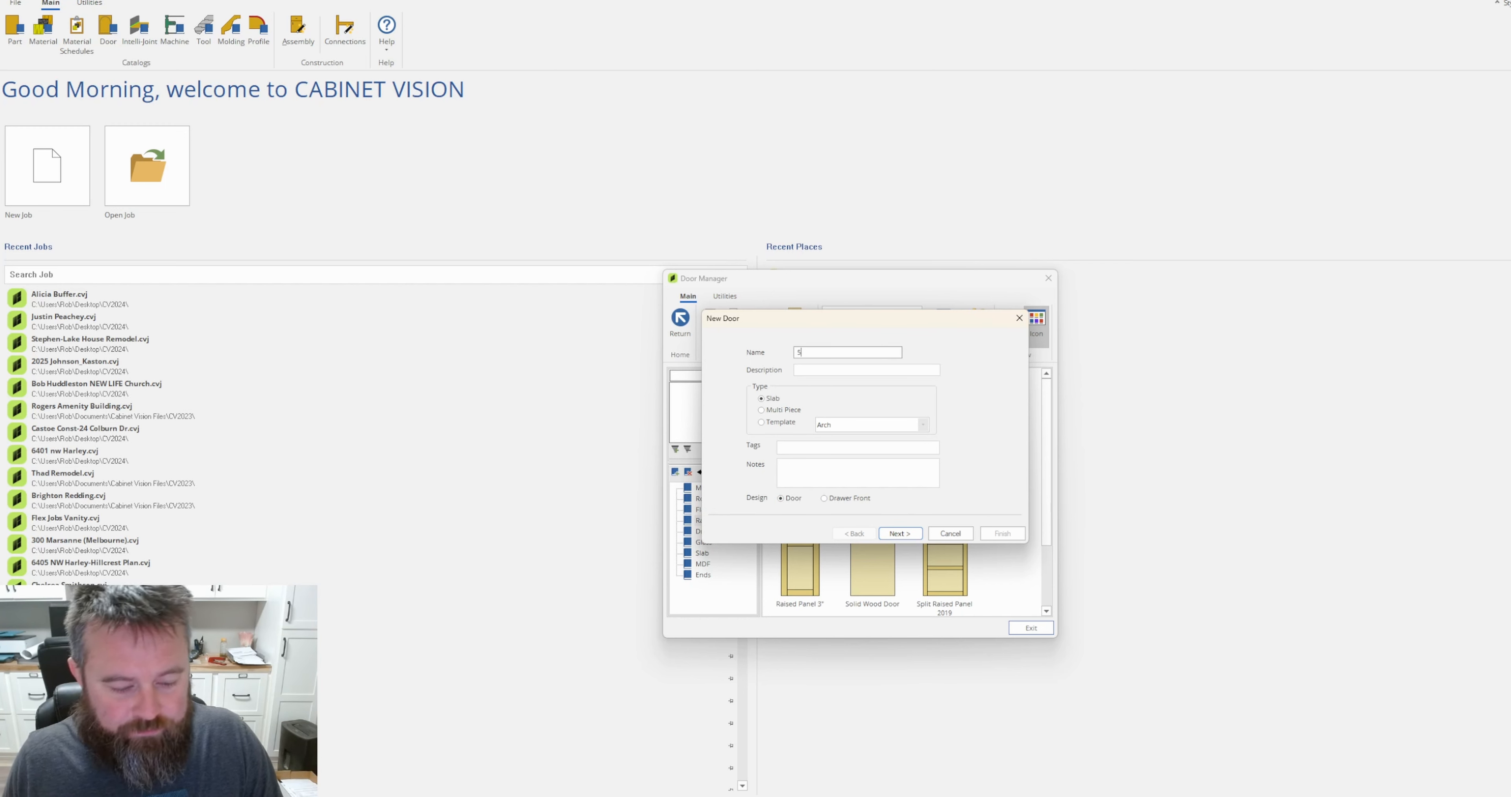
type("5 ")
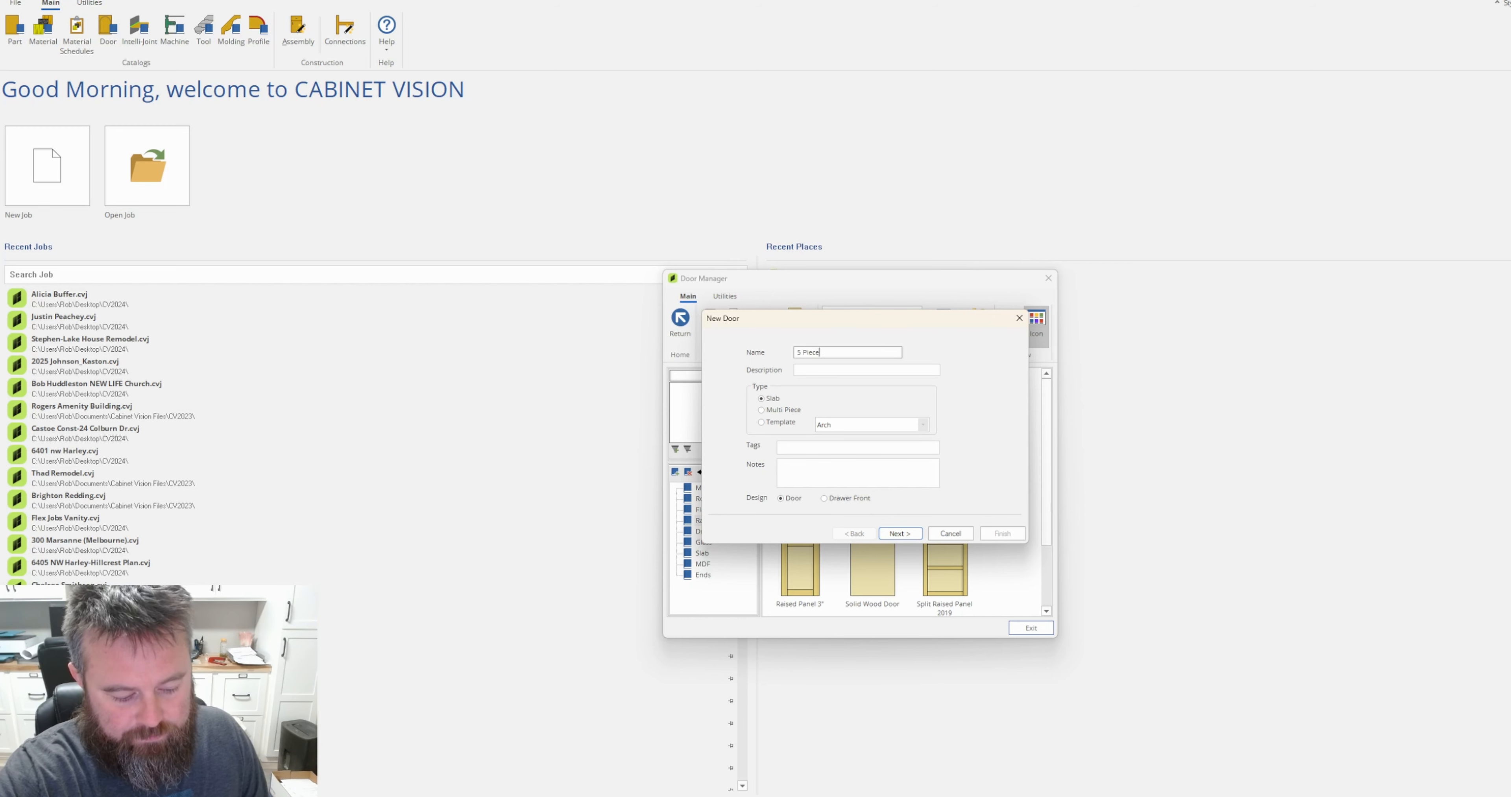
type("Piece Custo")
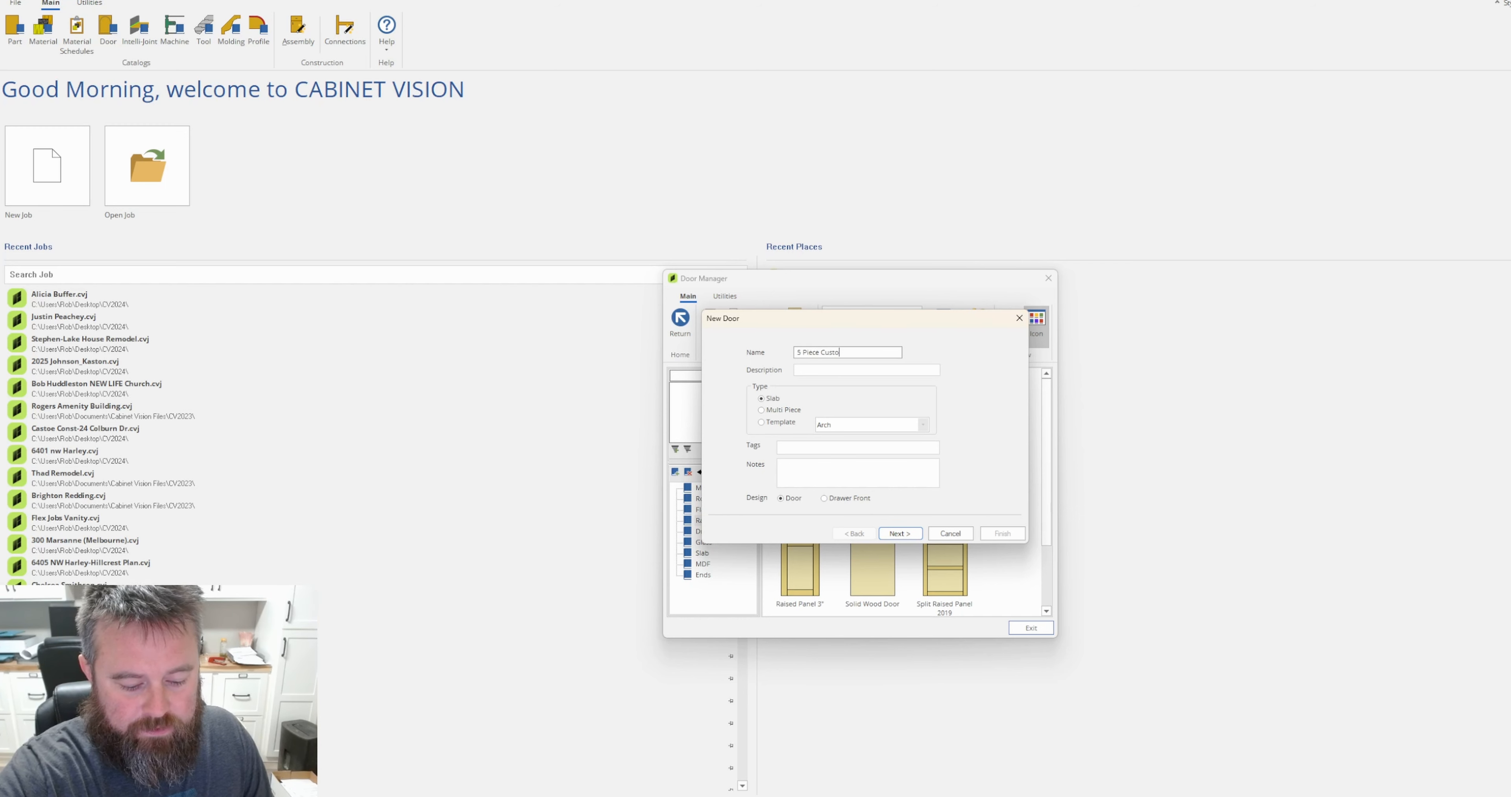
type("m Door")
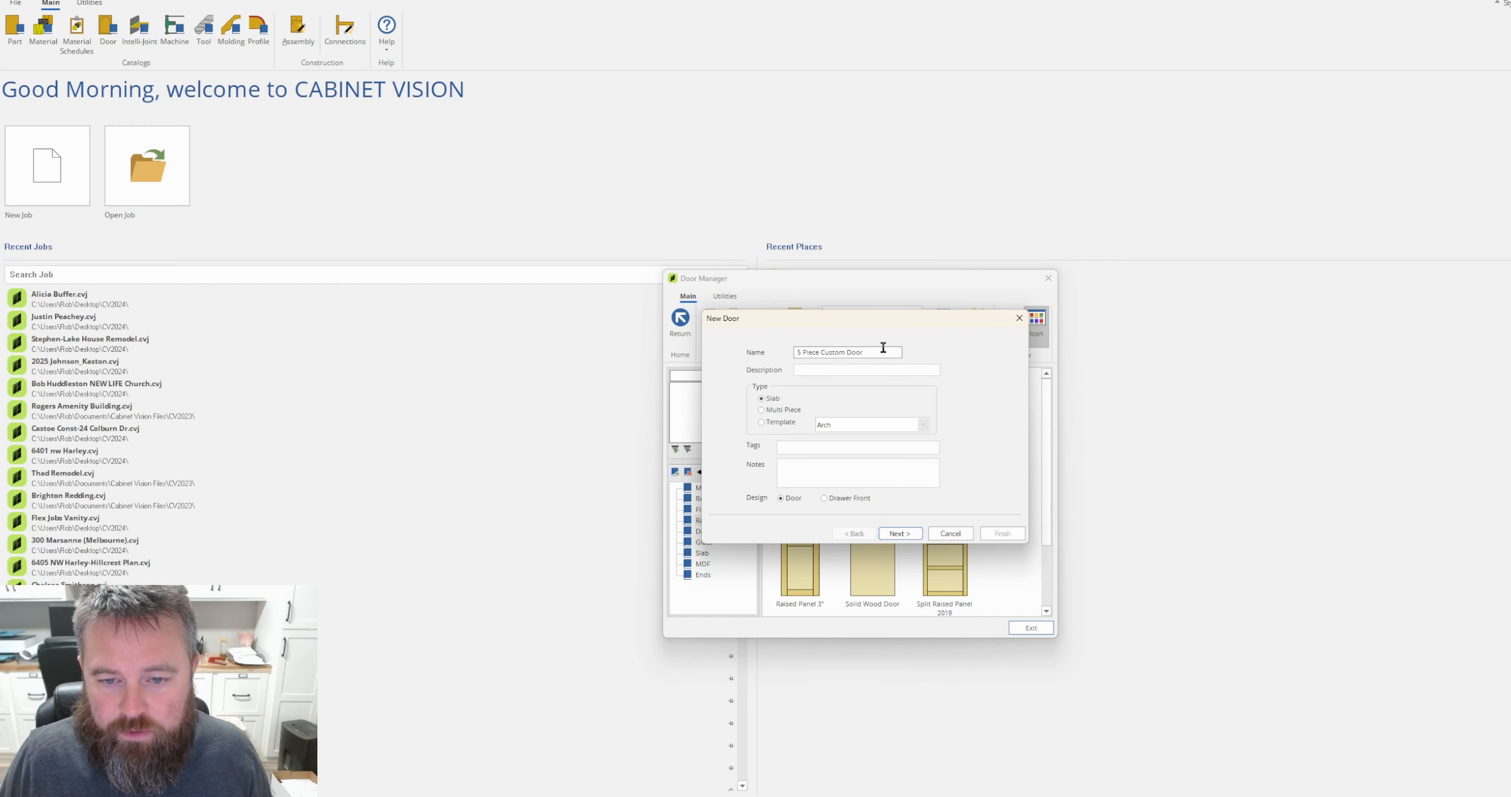
Copy the new door's name into its description so it also reads "5 Piece Custom Door".
left_click_drag(864, 352, 796, 352)
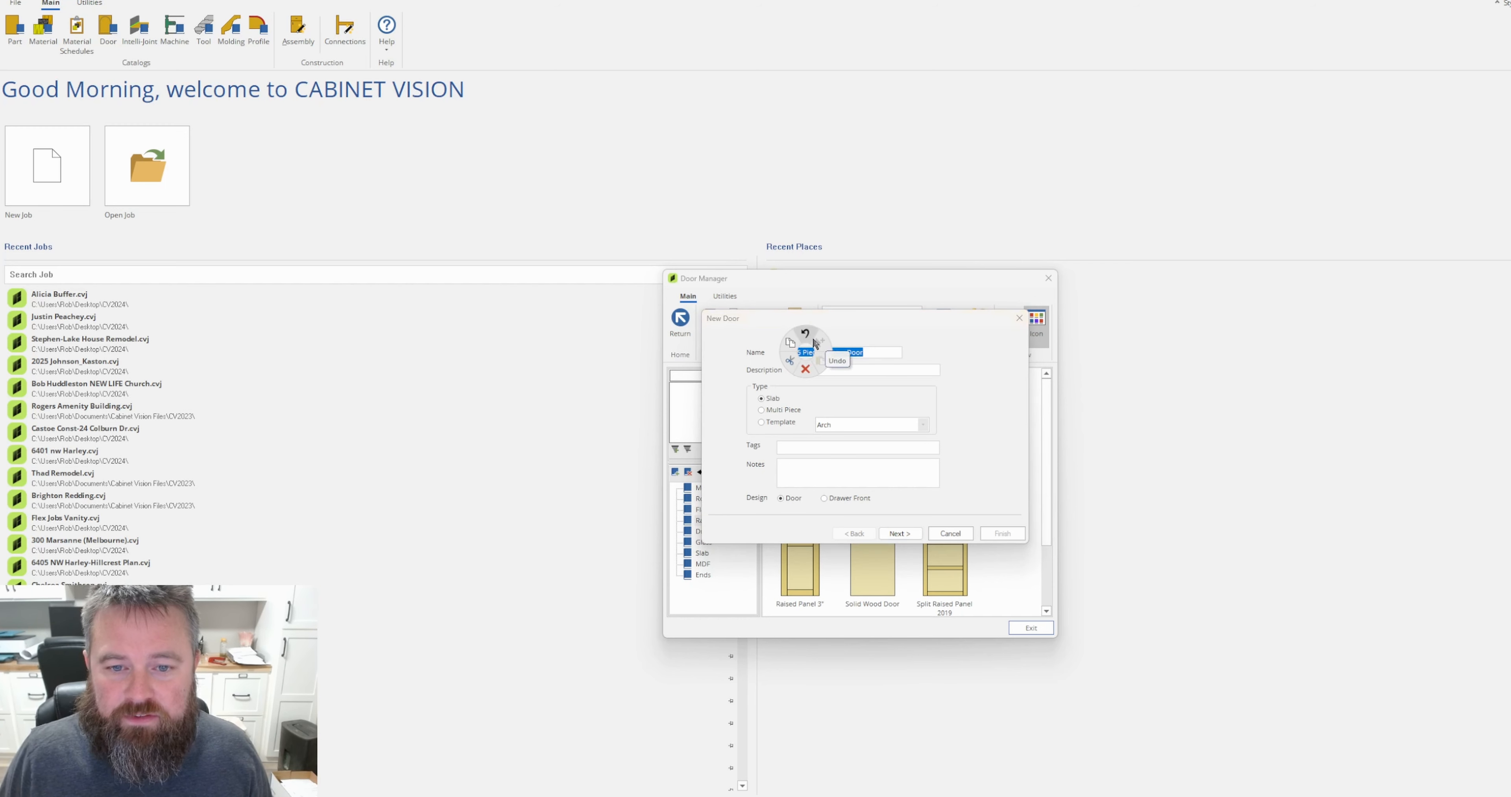
left_click(790, 344)
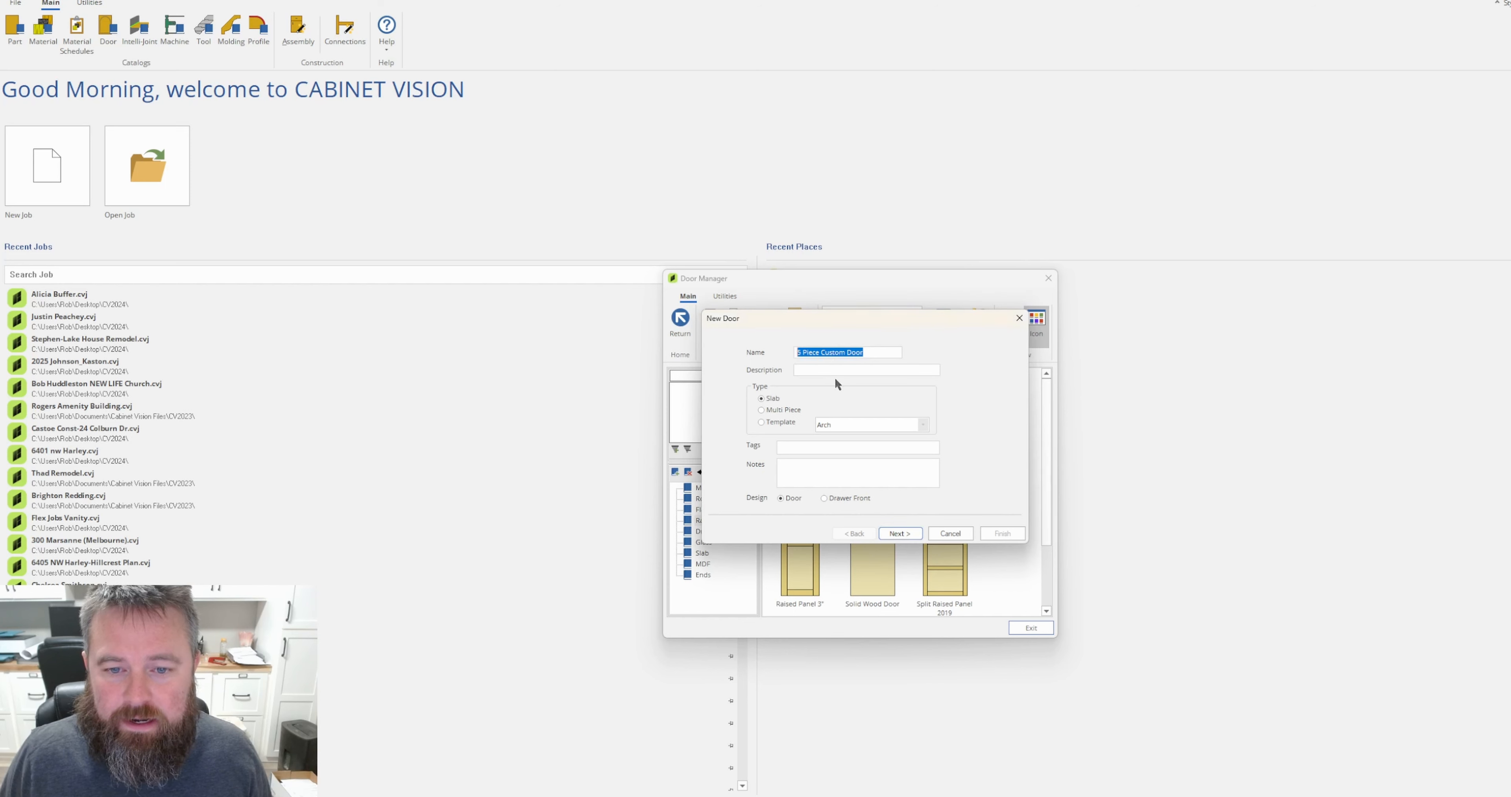
left_click(828, 370)
left_click(843, 380)
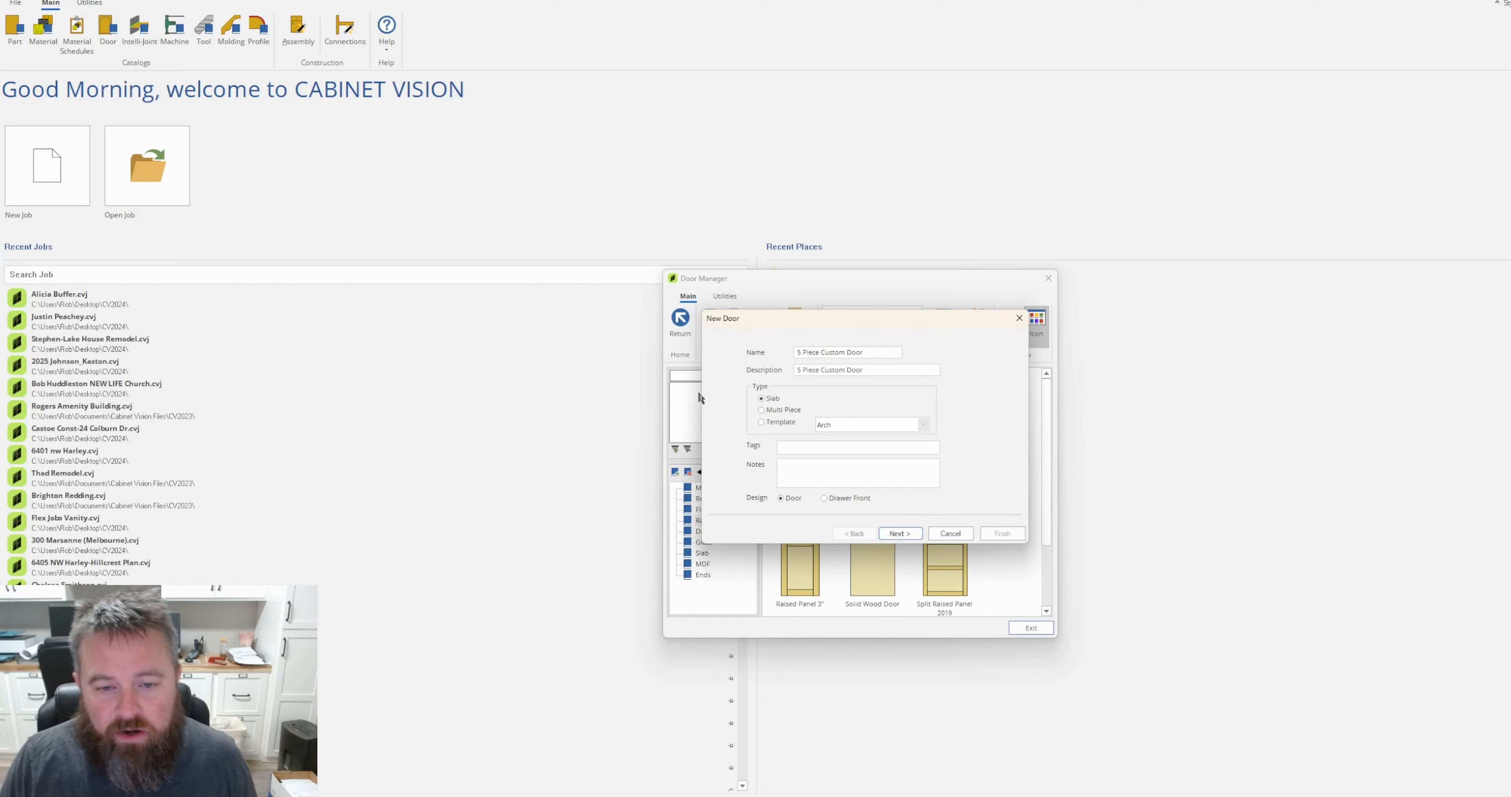
left_click(768, 420)
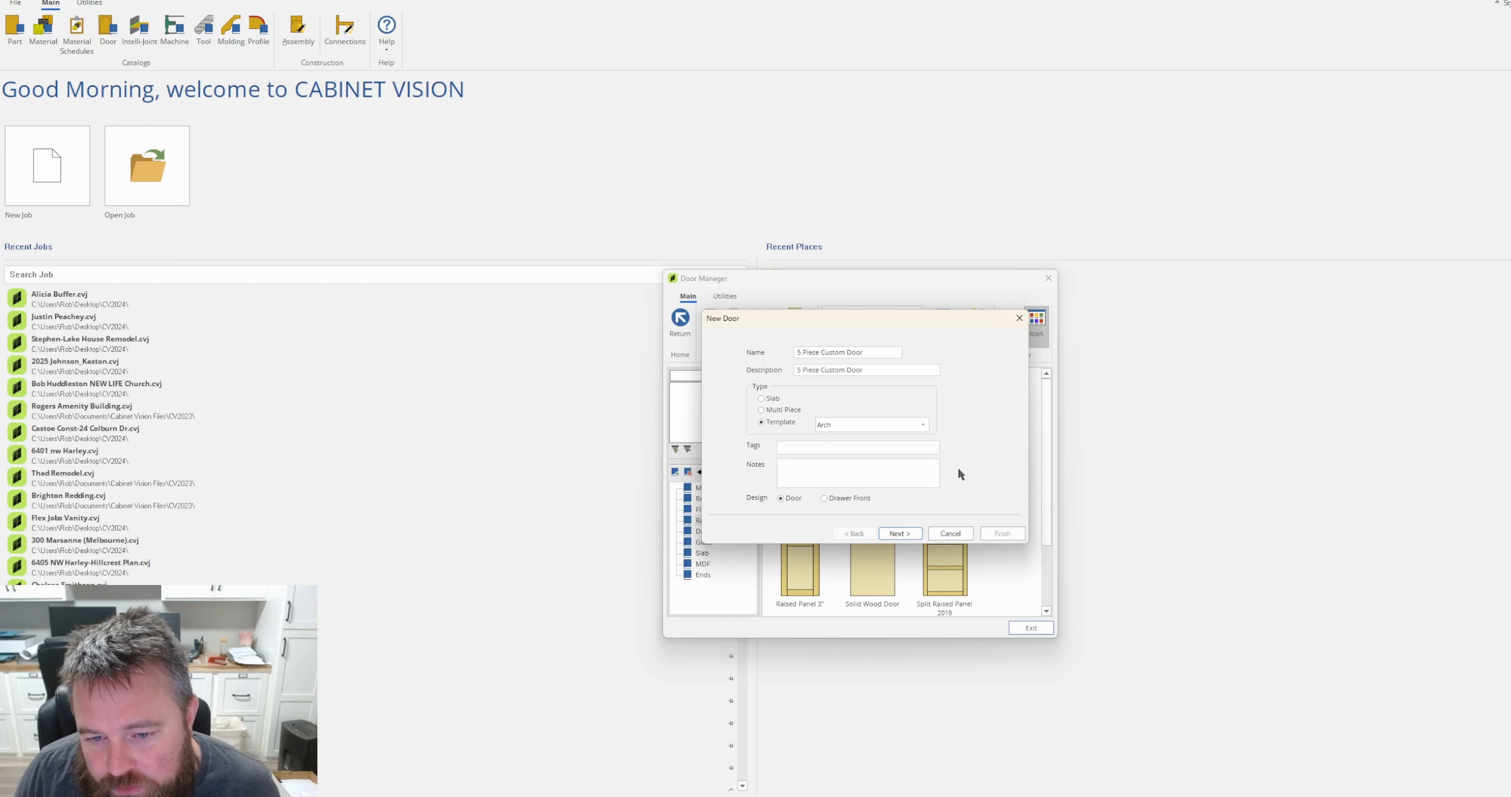
left_click(919, 426)
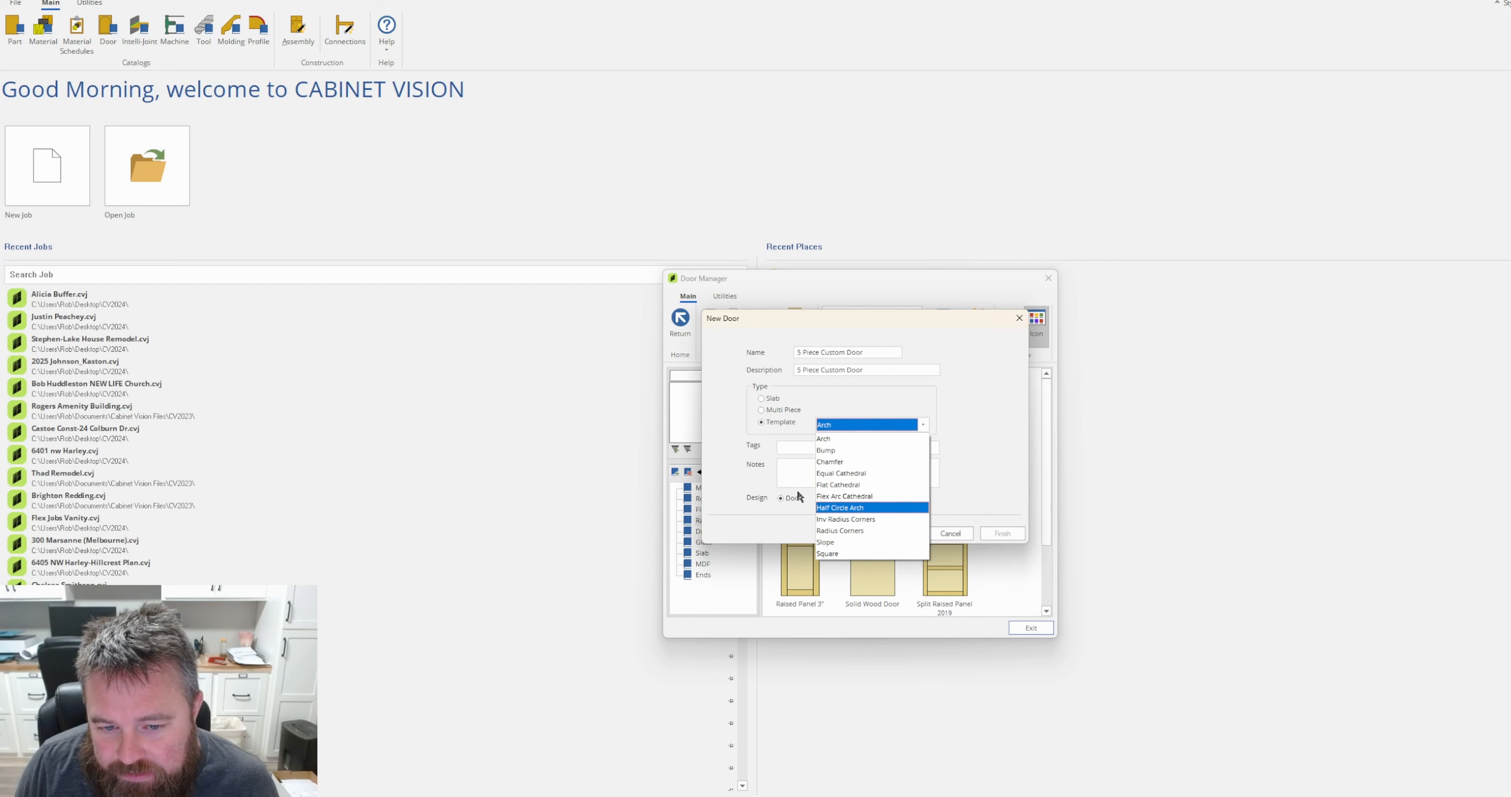
left_click(789, 405)
Set the new door's type to Multi Piece and proceed to the door setup.
left_click(762, 409)
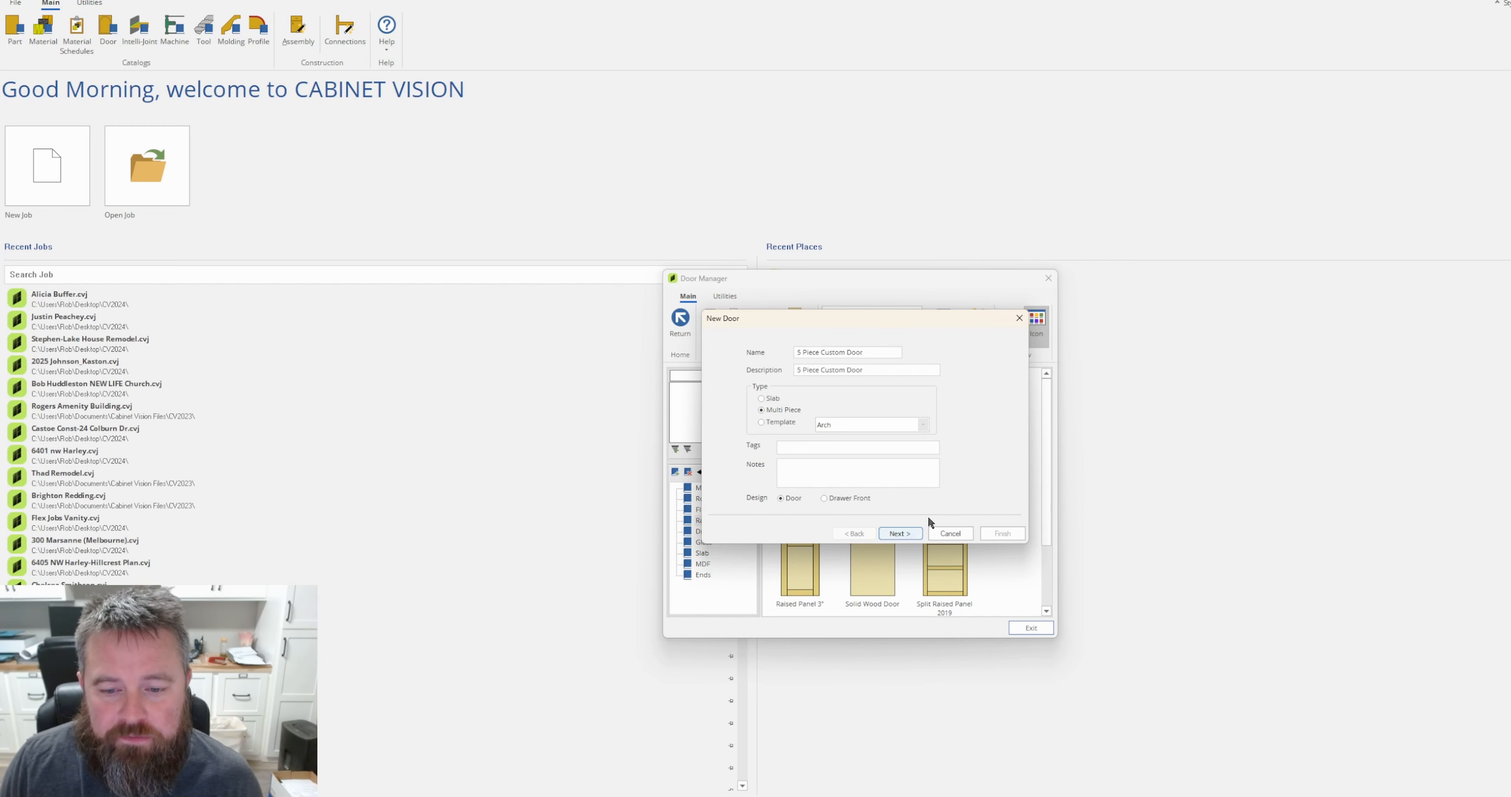
left_click(892, 533)
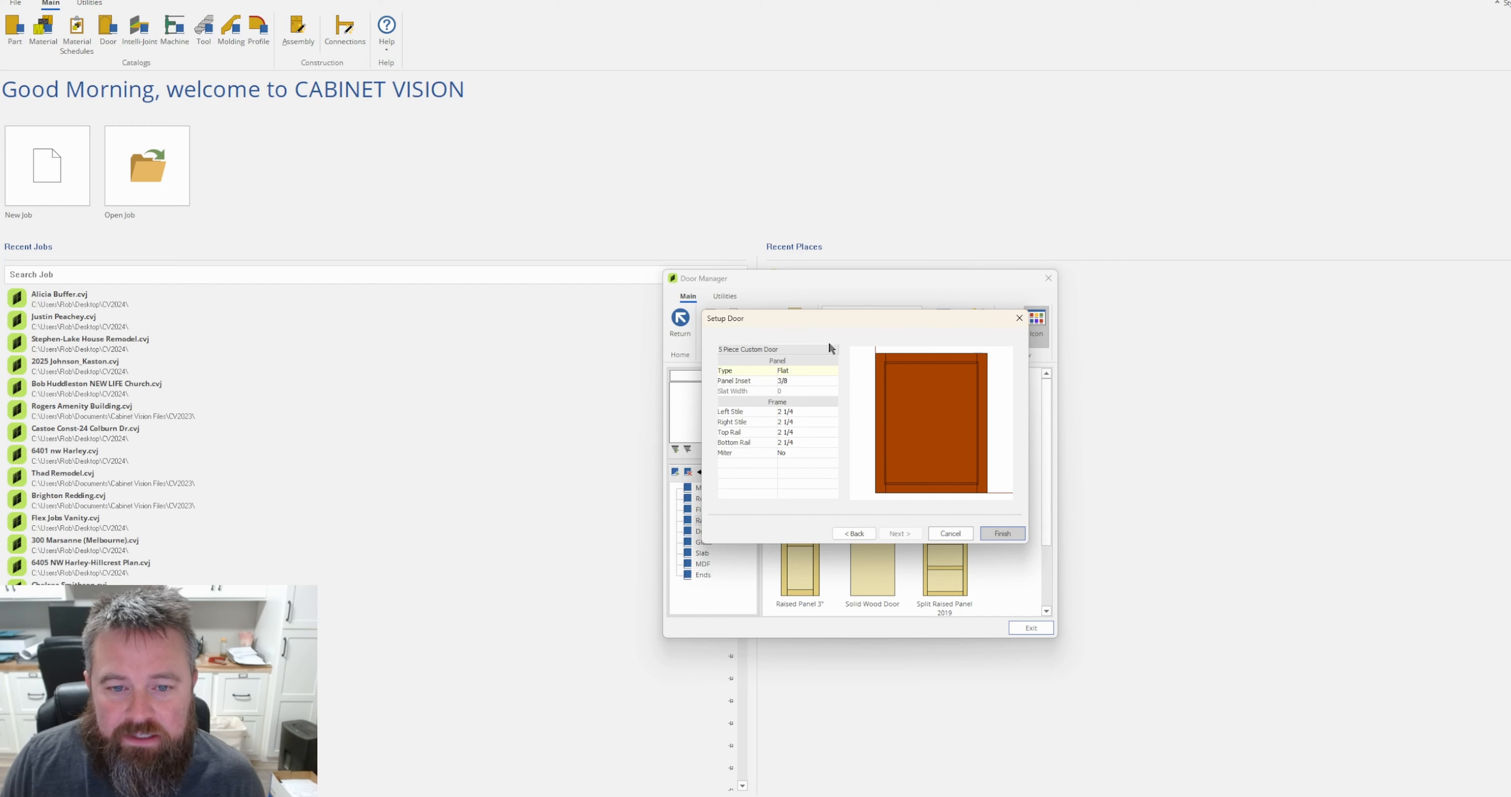
left_click_drag(813, 310, 799, 296)
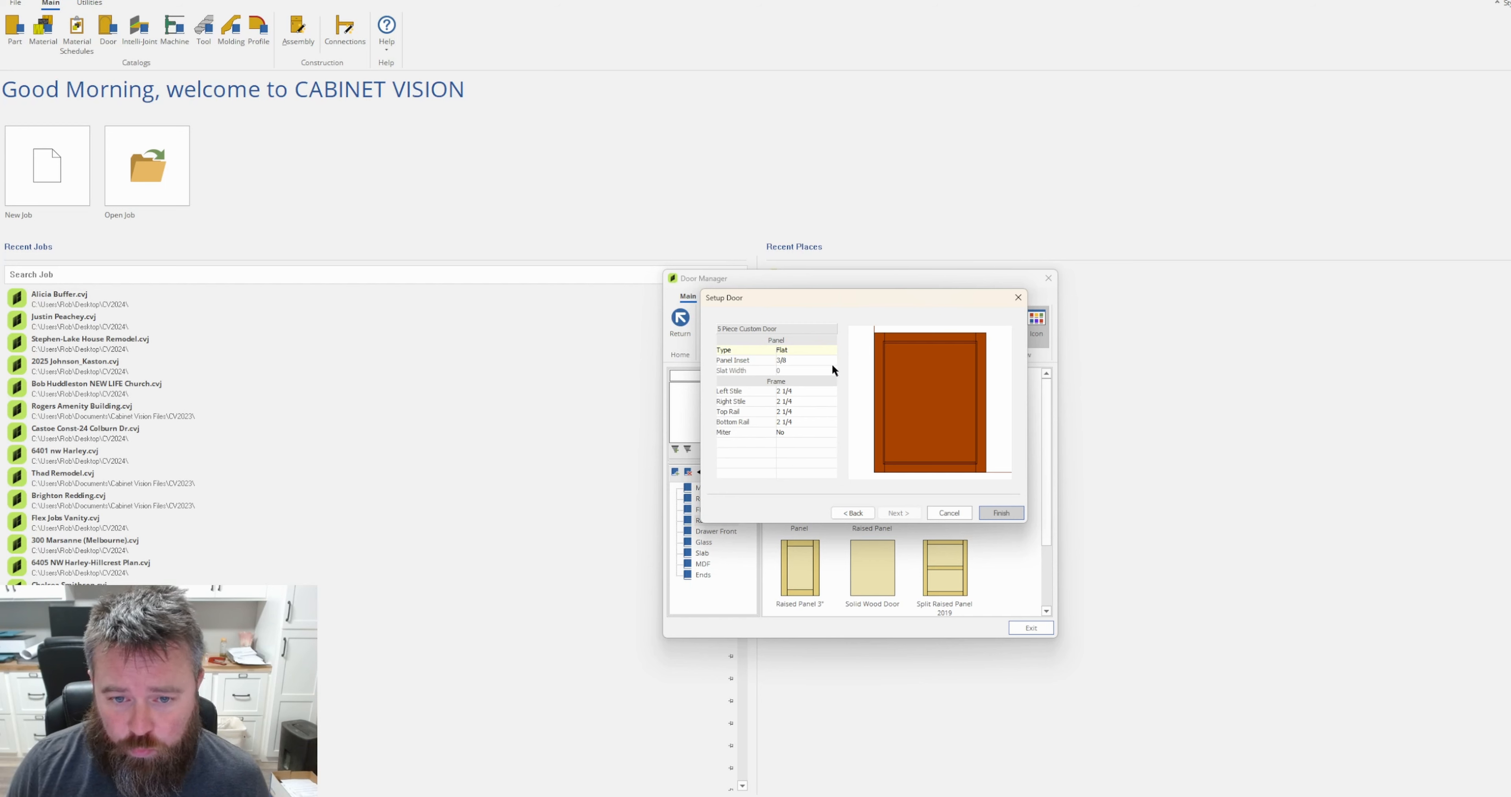
Review the panel types, keep the panel set to Flat, and check the panel inset value.
left_click(831, 347)
left_click(832, 351)
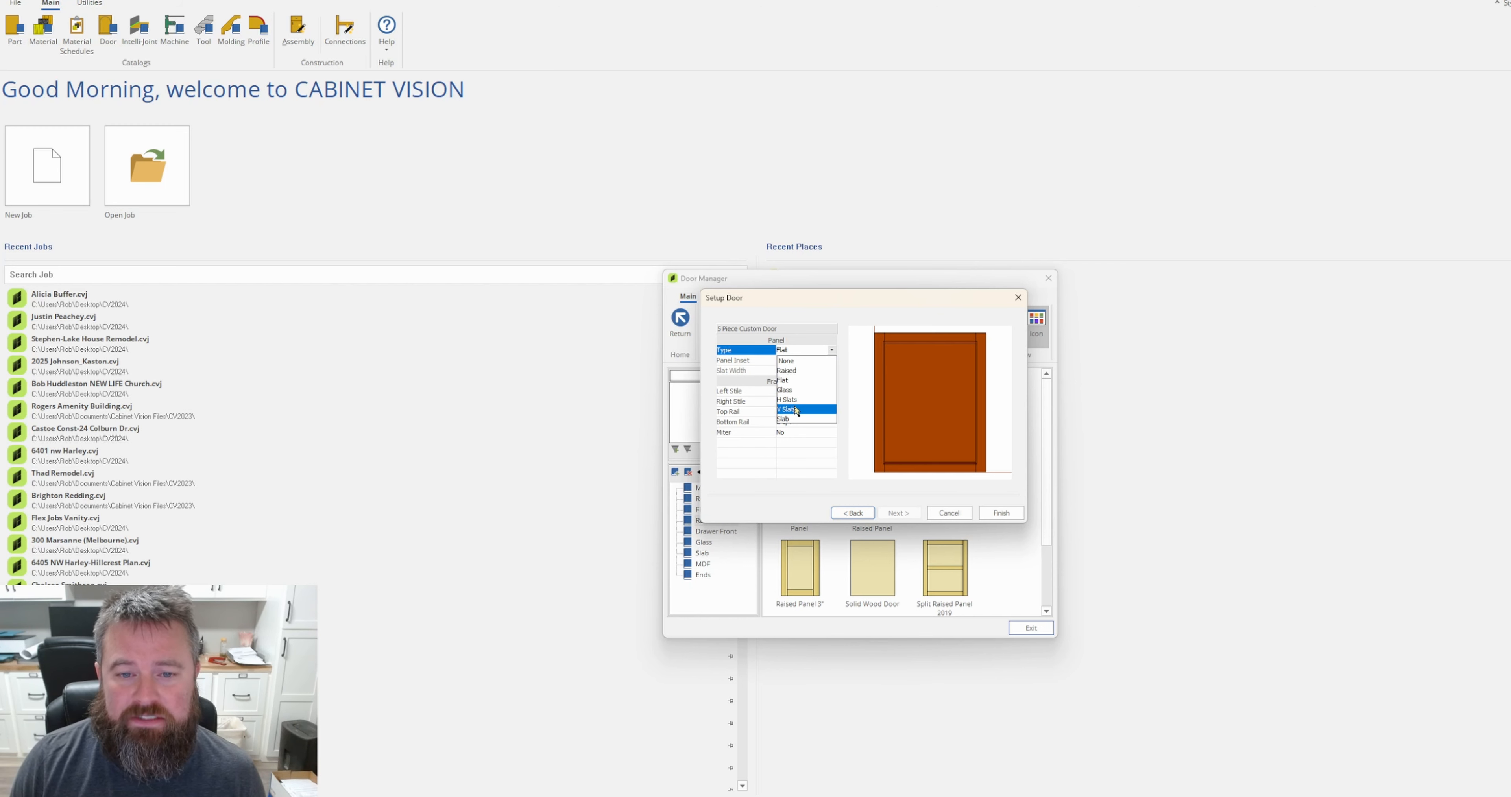
left_click(795, 381)
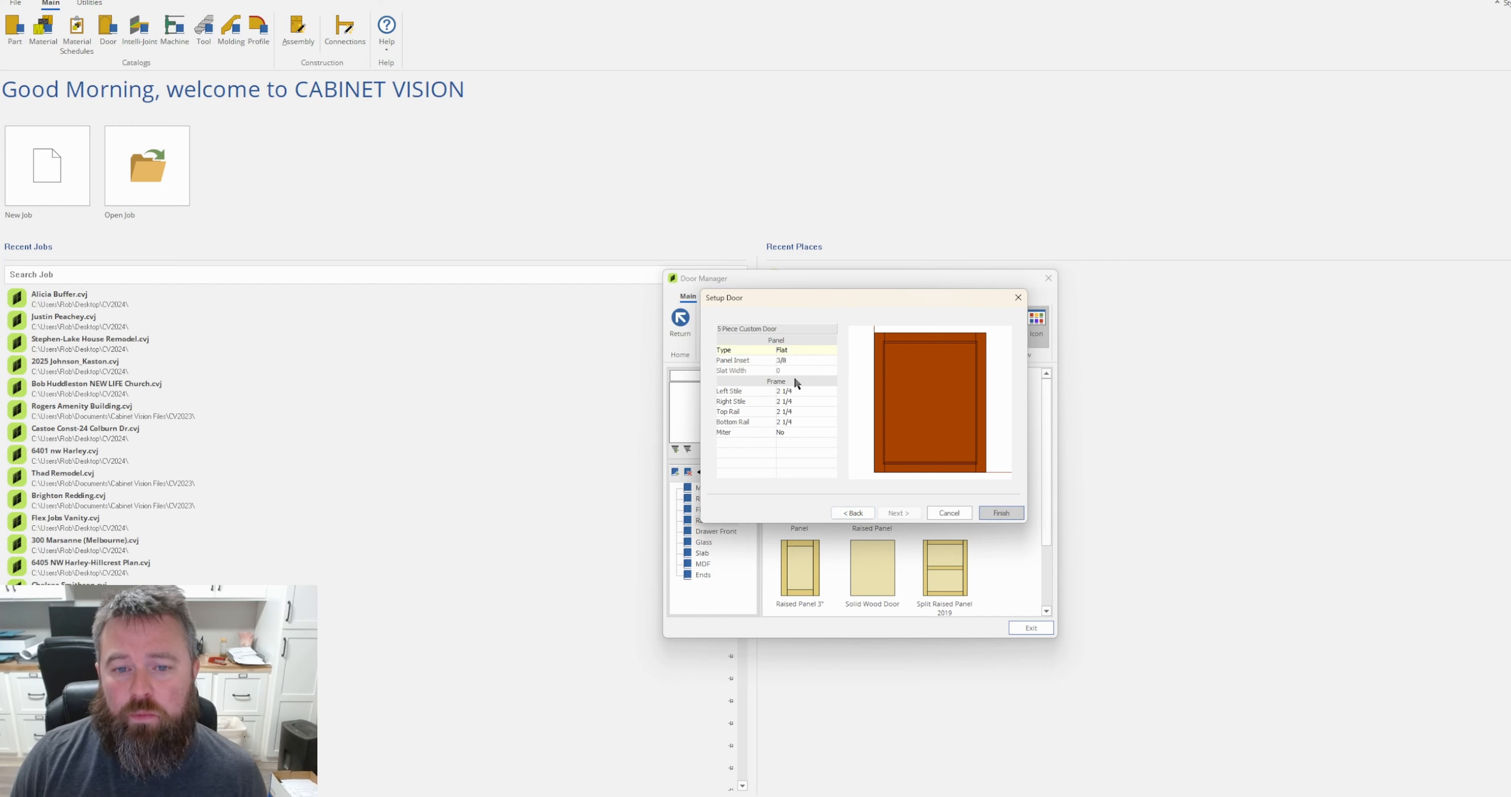
left_click(807, 360)
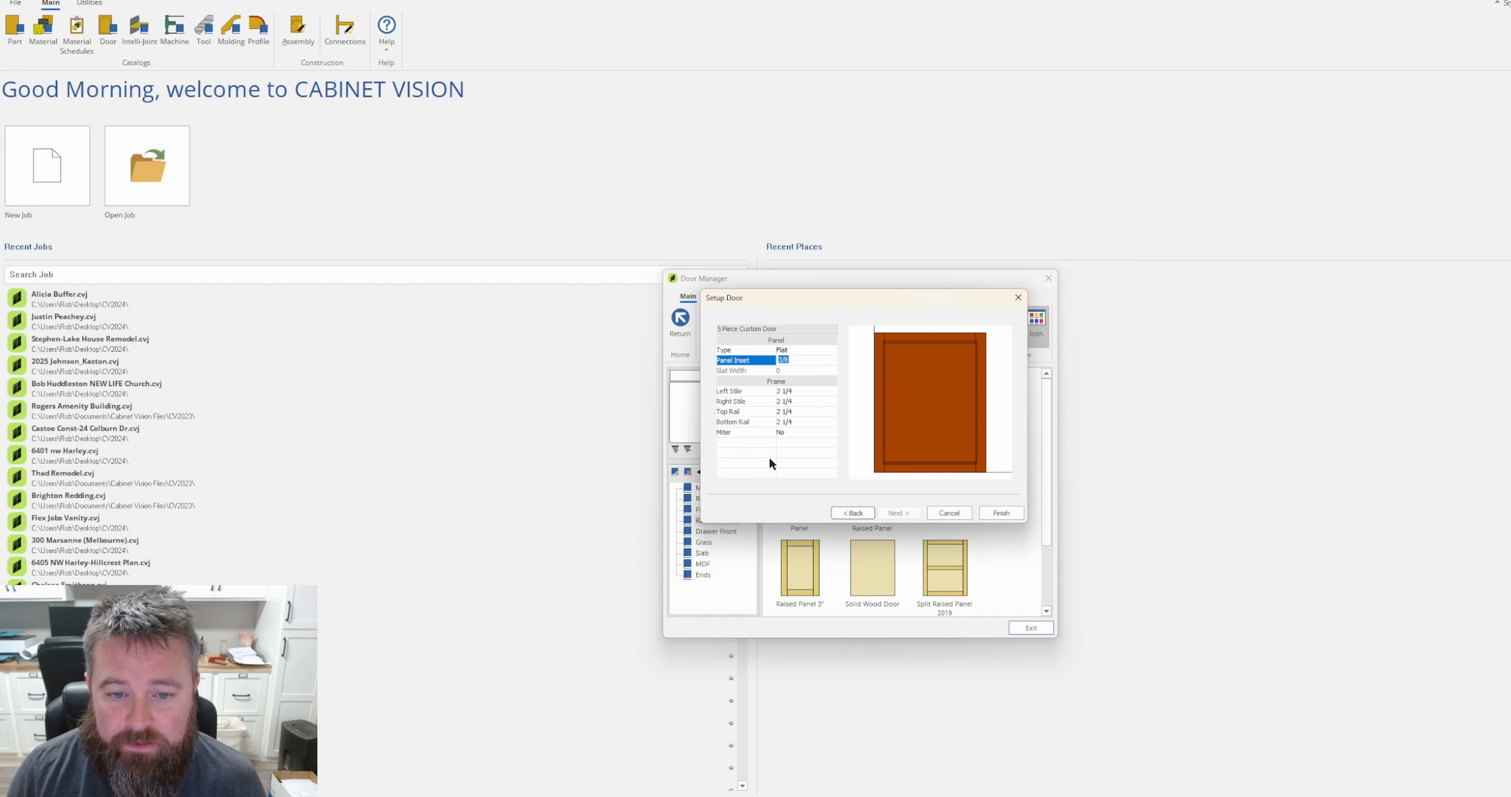
Set the door frame's left and right stile widths to 3.
left_click(804, 389)
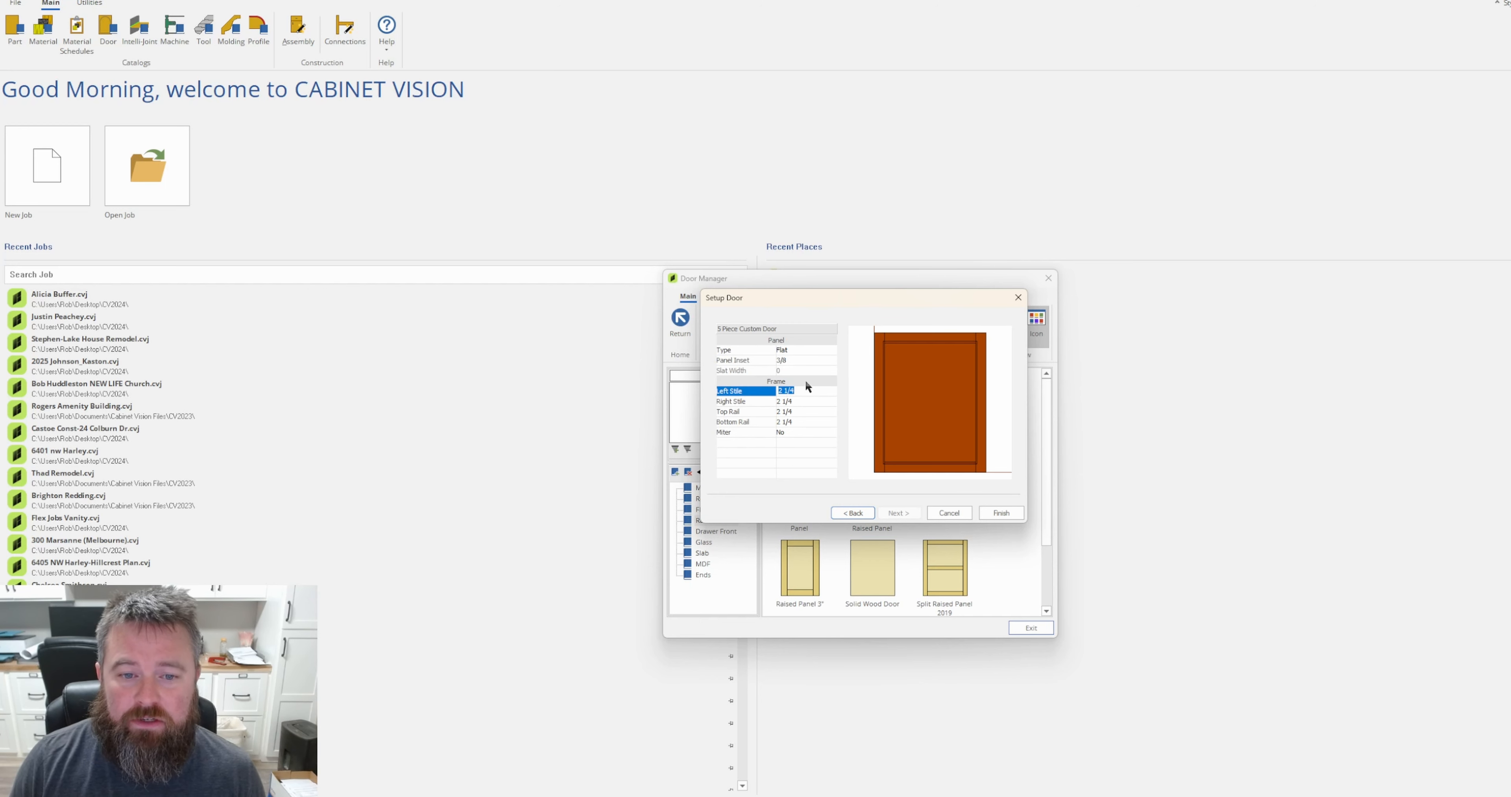
left_click(808, 399)
left_click(806, 413)
left_click(806, 391)
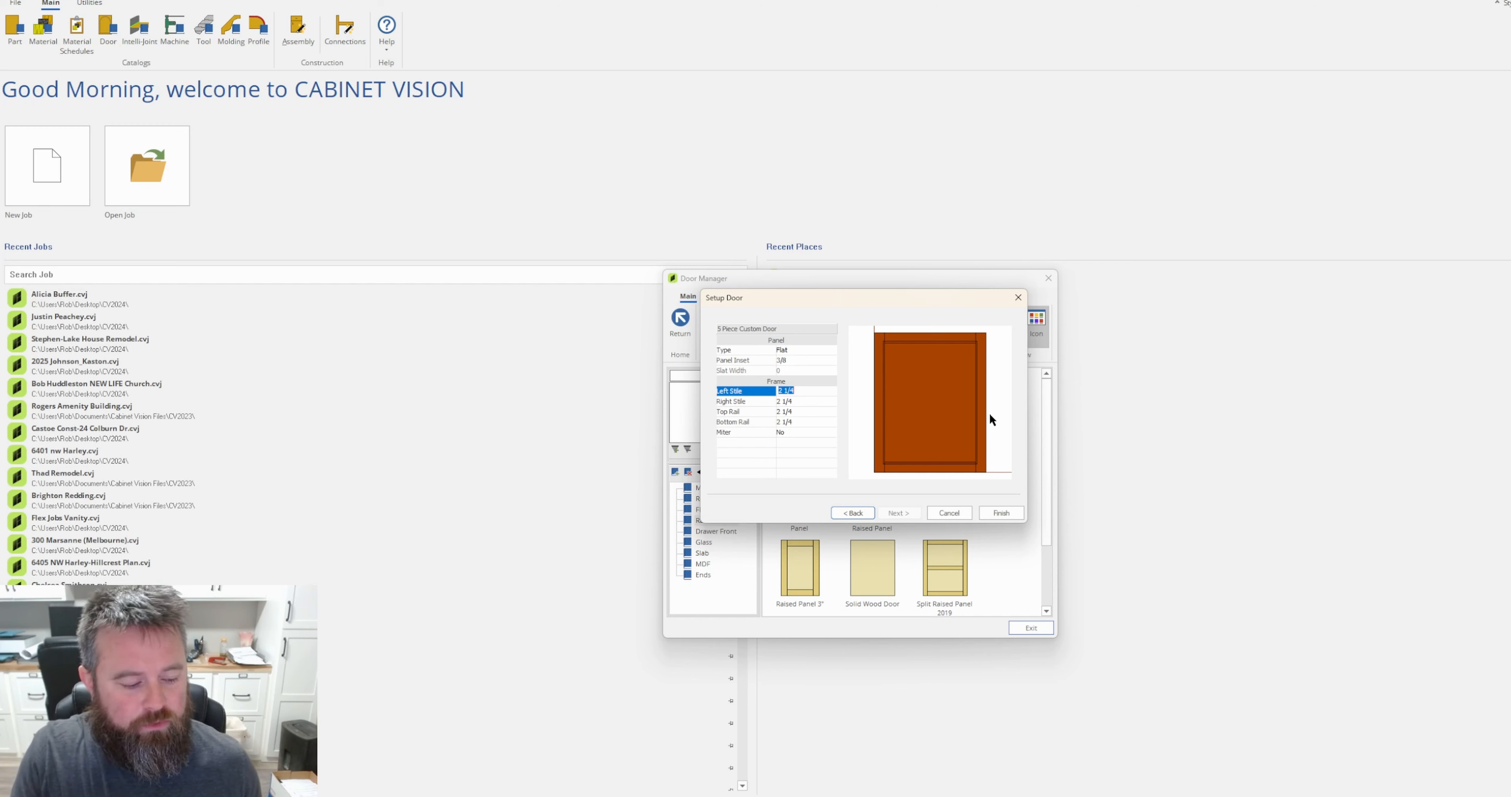
type("3")
key("Return")
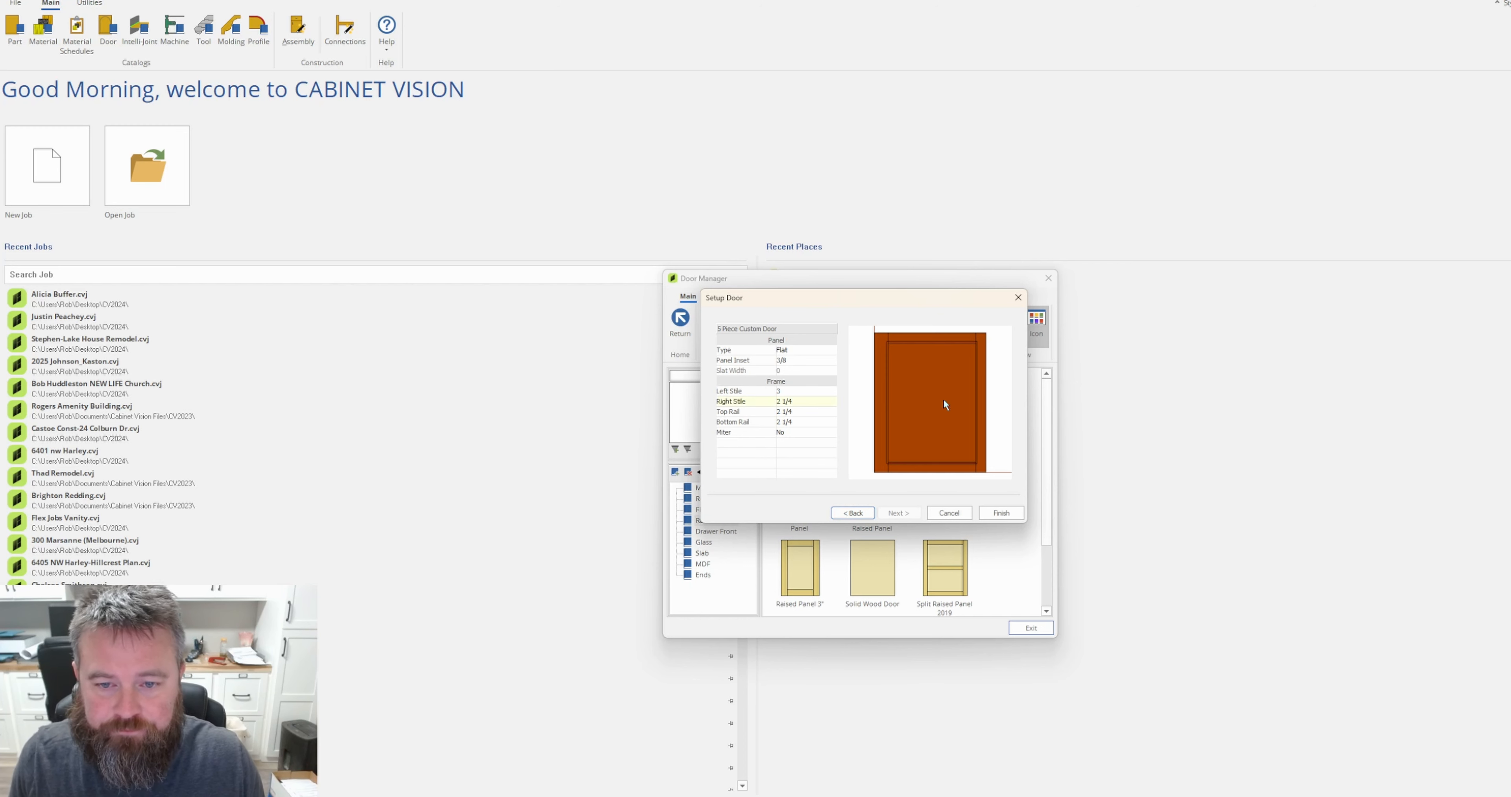
left_click(794, 401)
type("3")
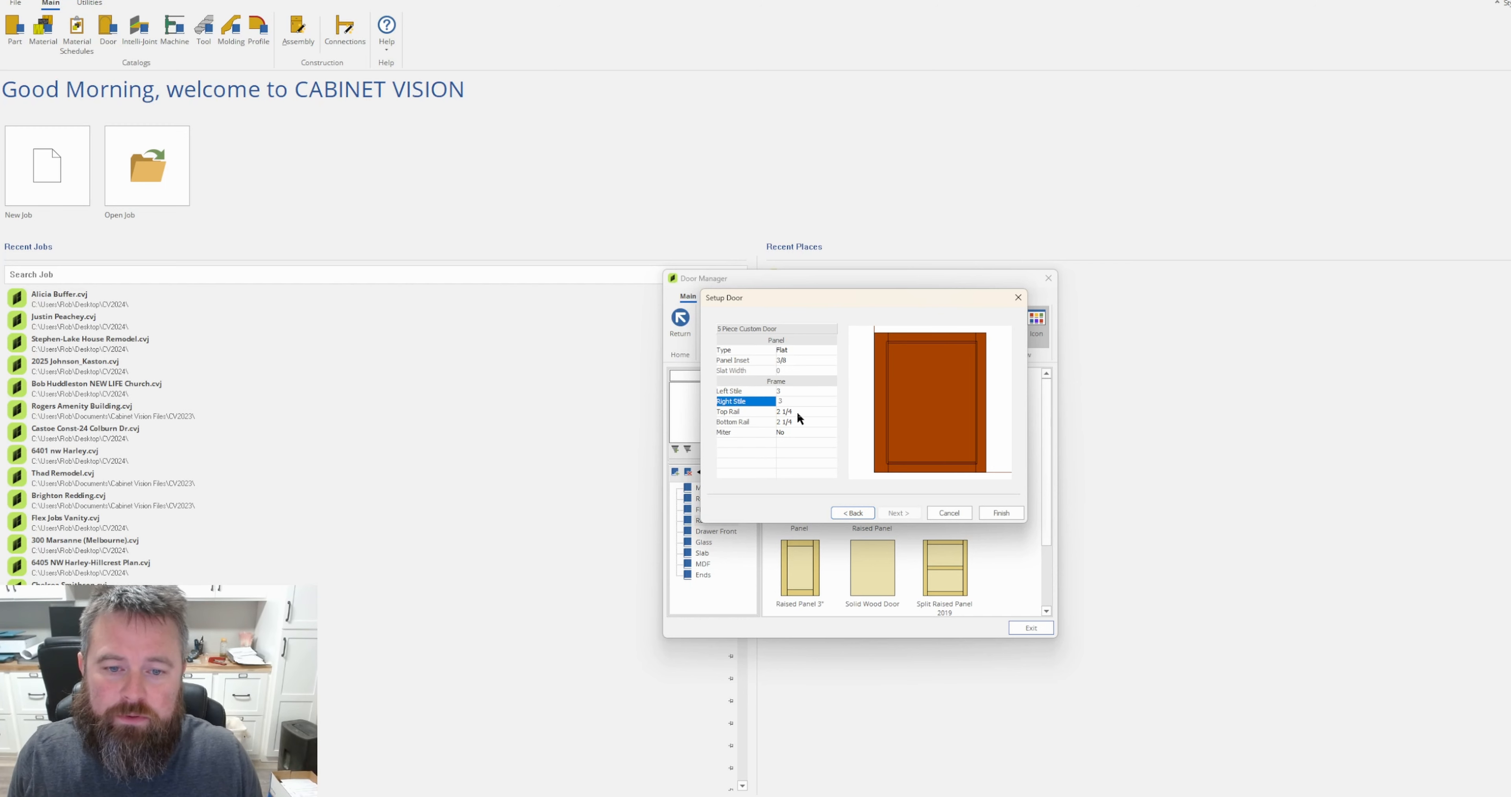
key("Return")
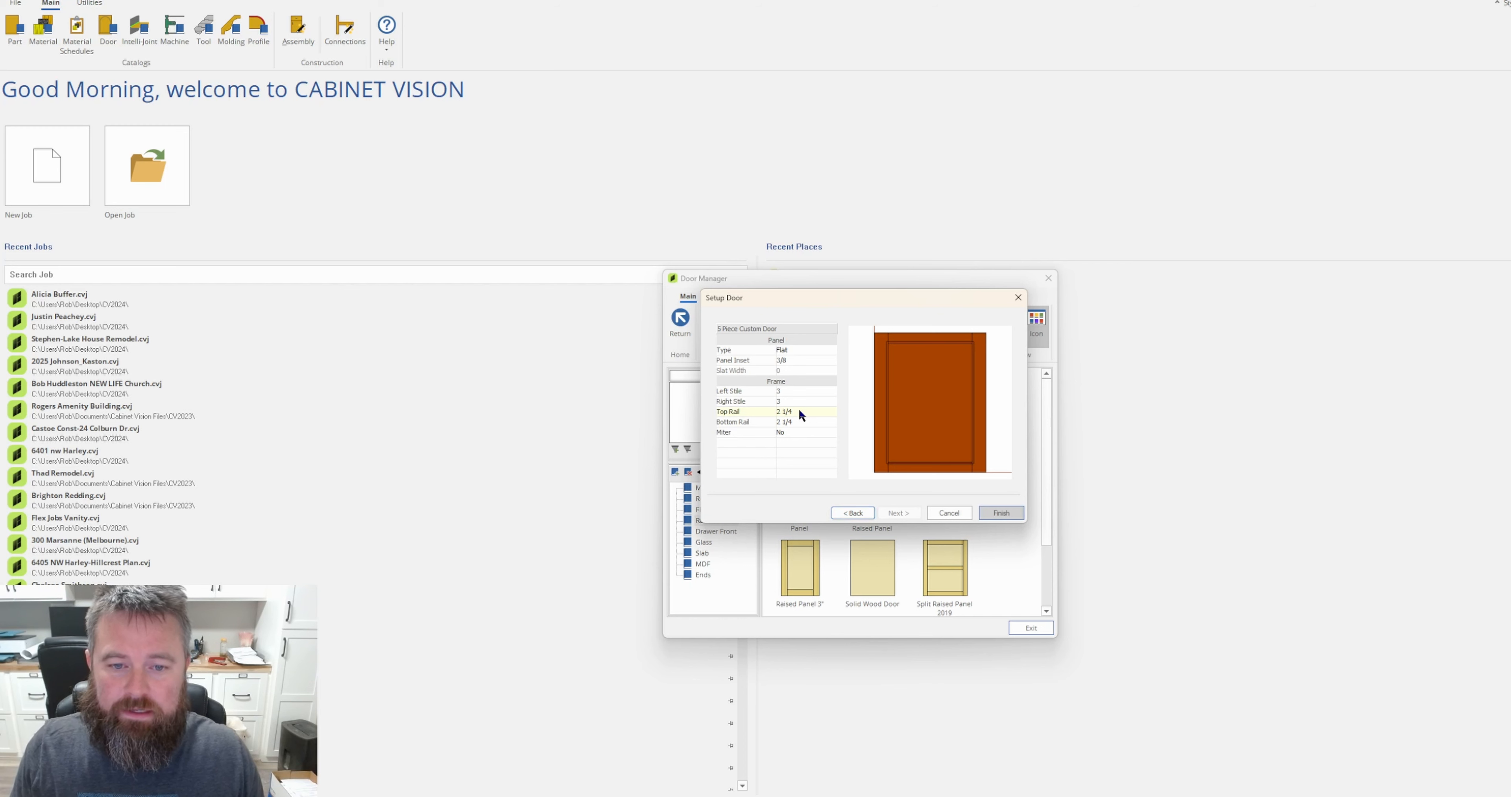
Set the door frame's top and bottom rail widths to 3.
left_click(797, 411)
type("3")
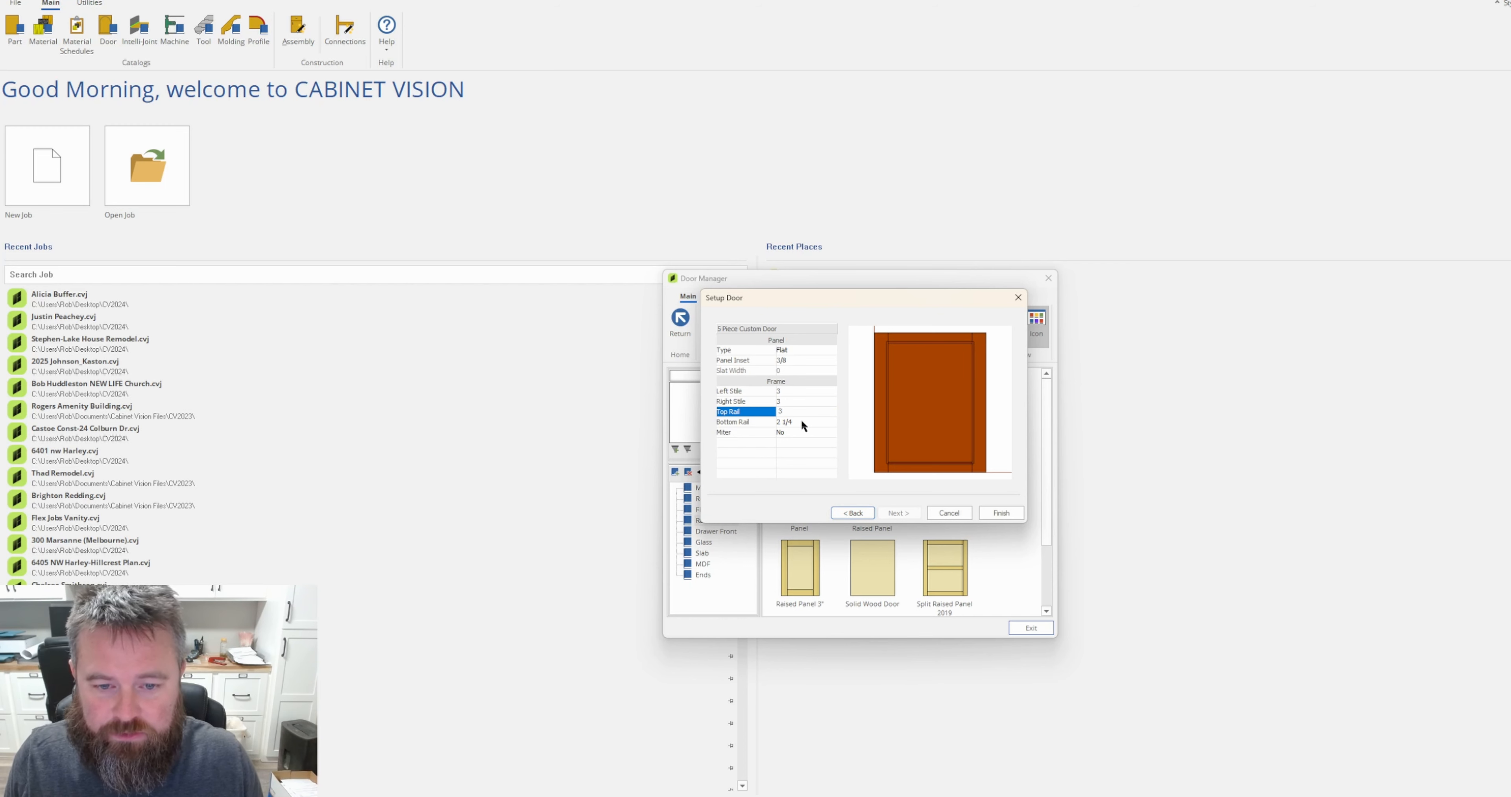
key("Return")
left_click(789, 422)
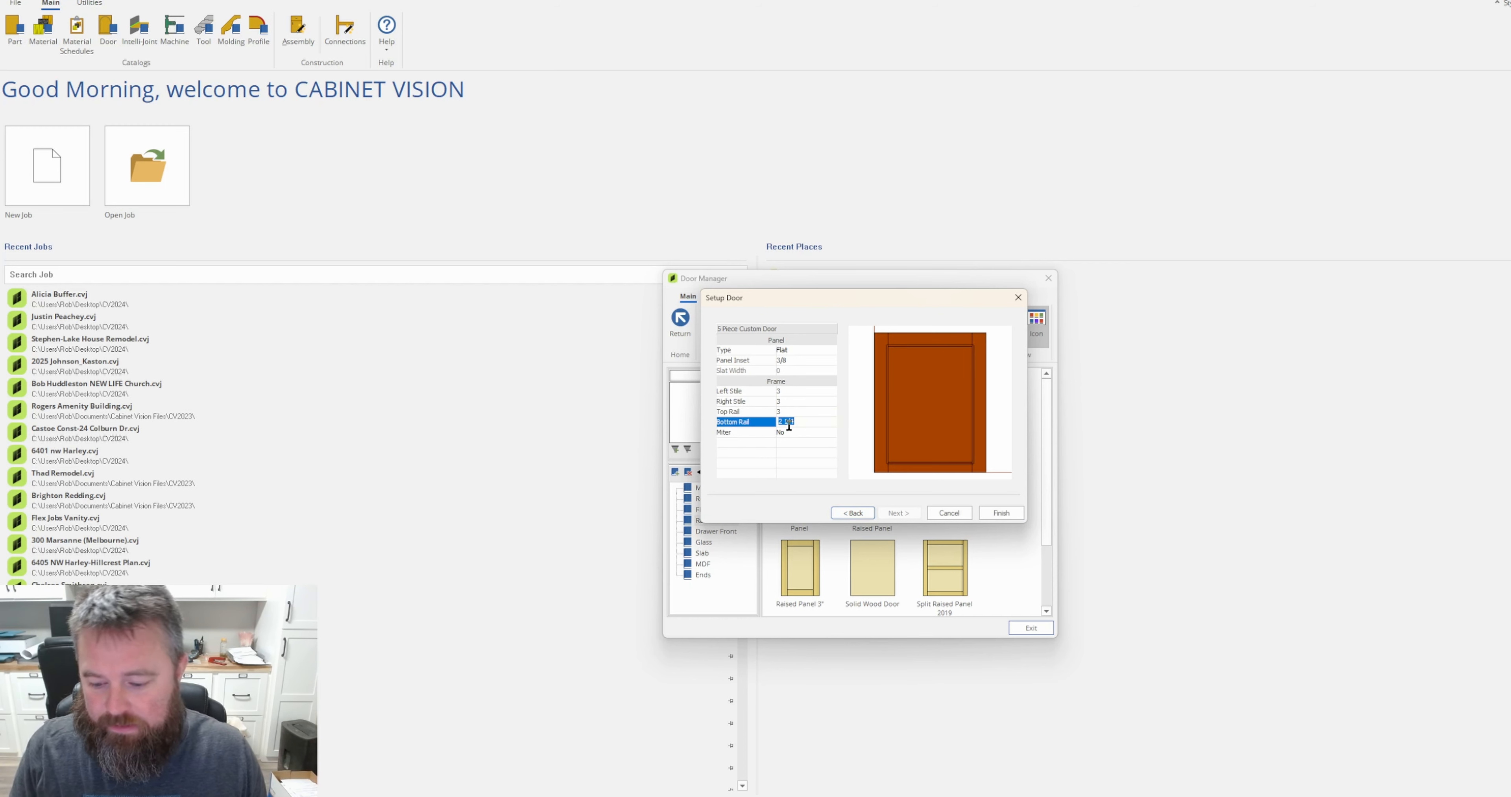
type("3")
key("Return")
Check the frame's Miter option and leave it set to No.
left_click(832, 432)
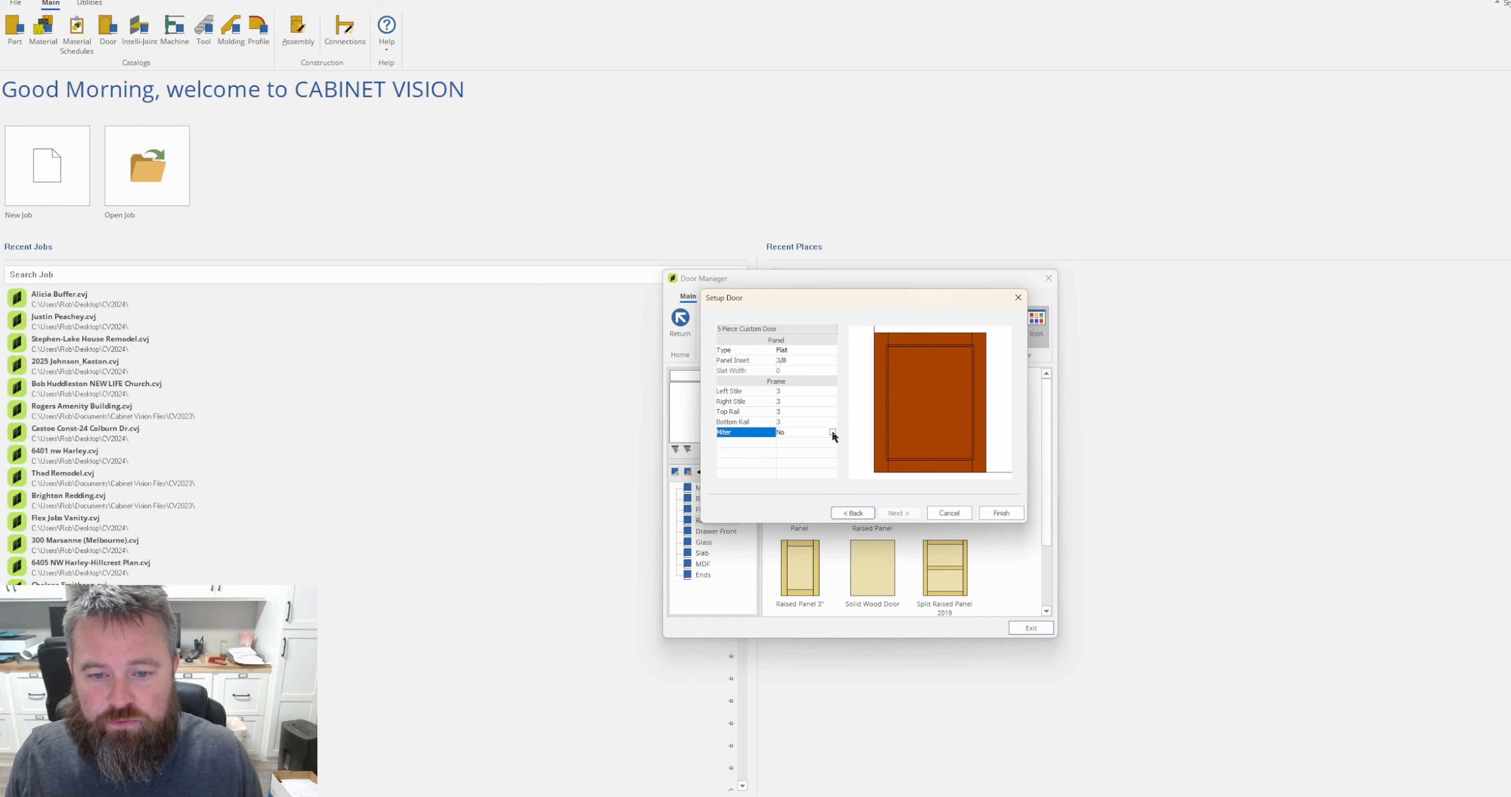
left_click(832, 432)
left_click(832, 432)
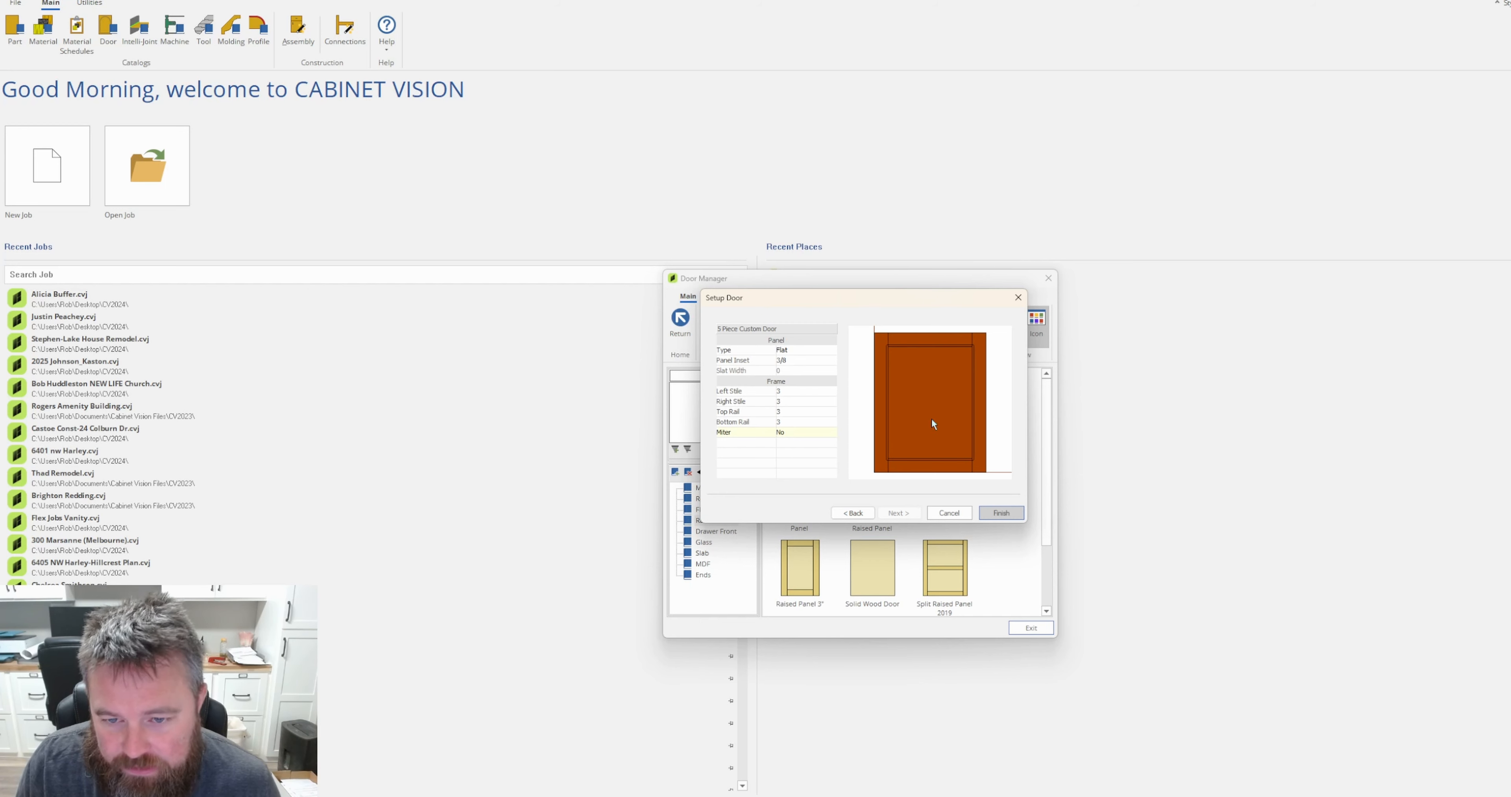
Preview the mitered frame, return Miter to No, and finish the custom door setup.
double_click(828, 433)
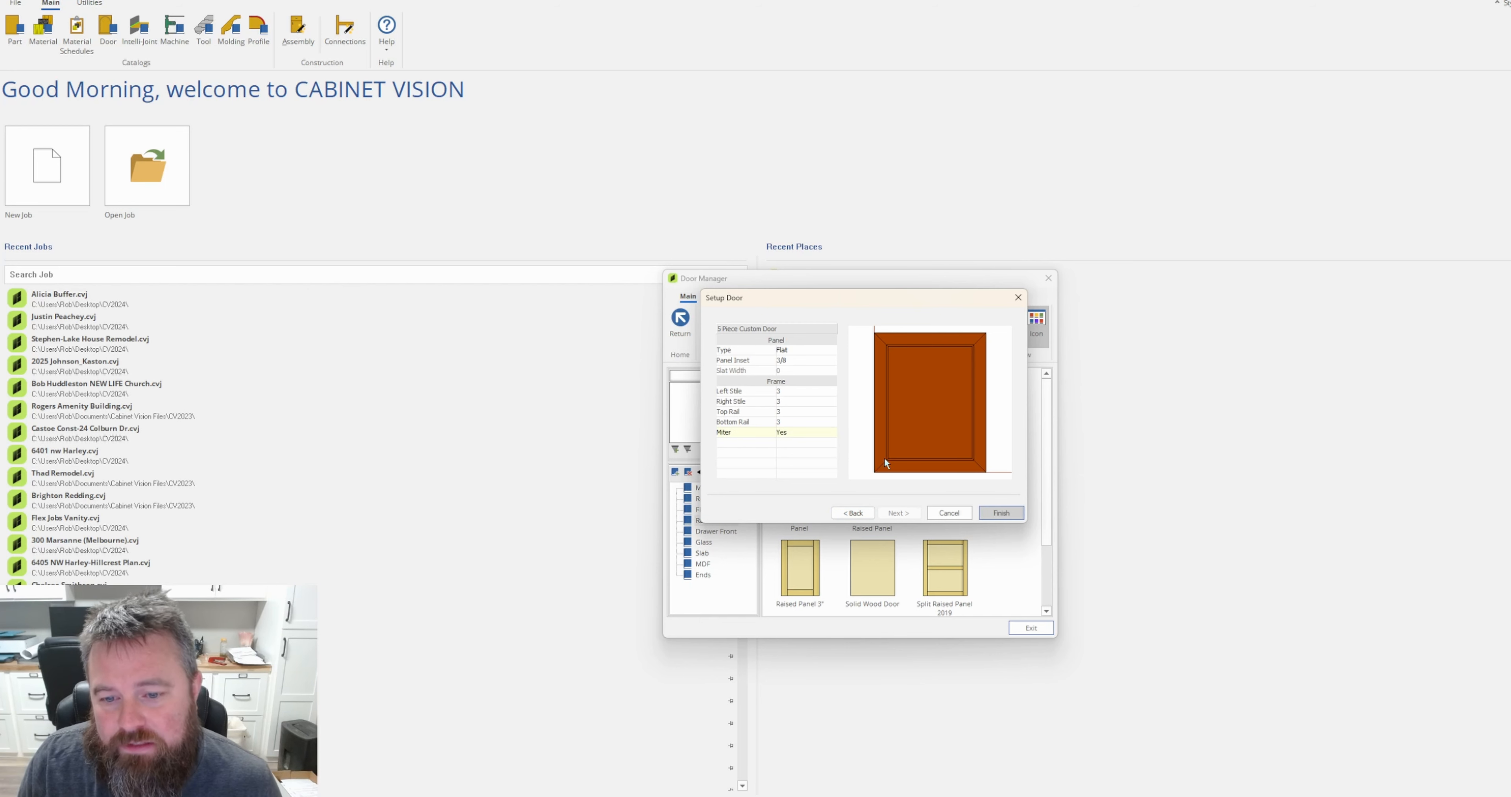
double_click(822, 430)
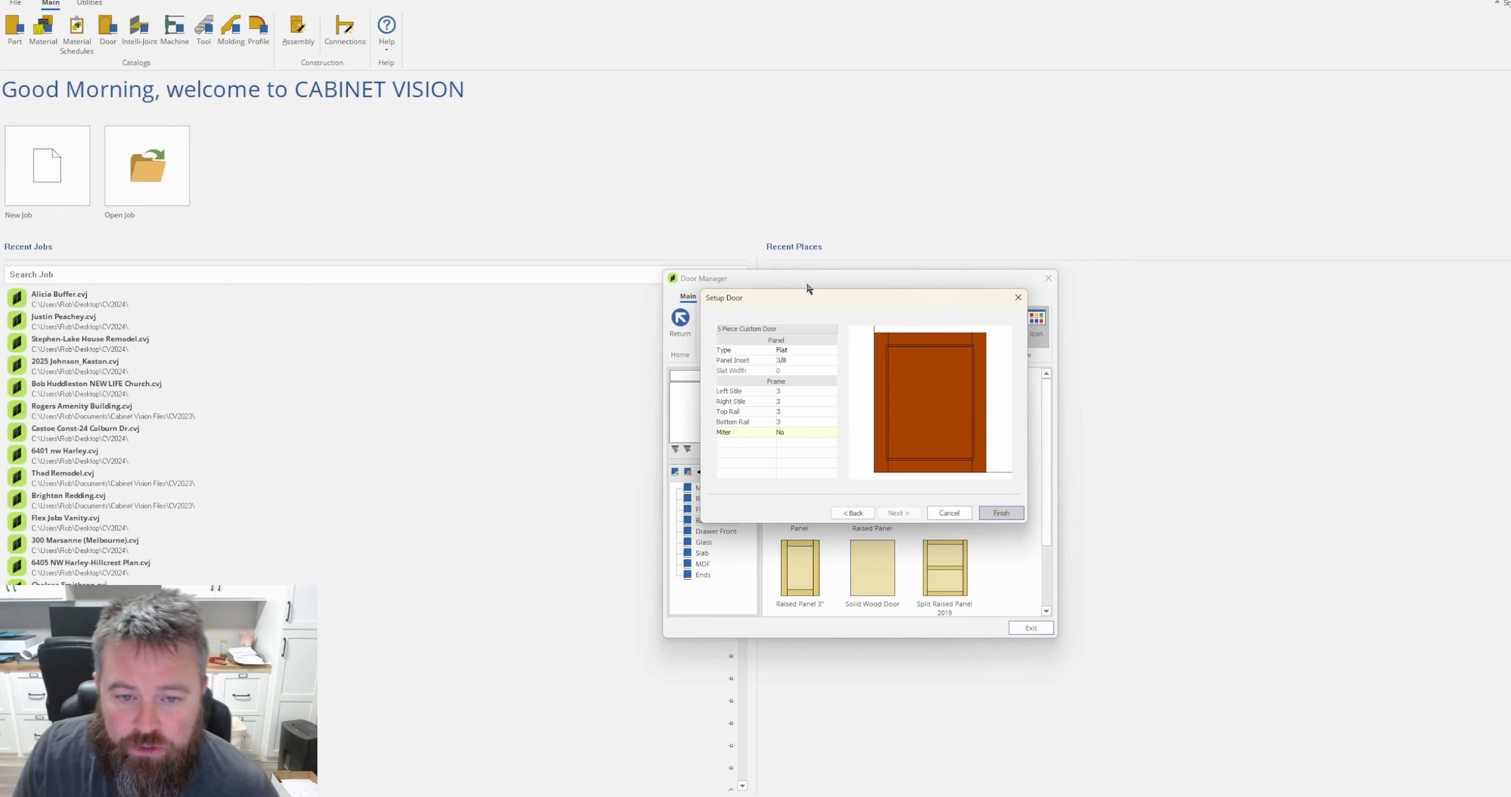
left_click(1003, 514)
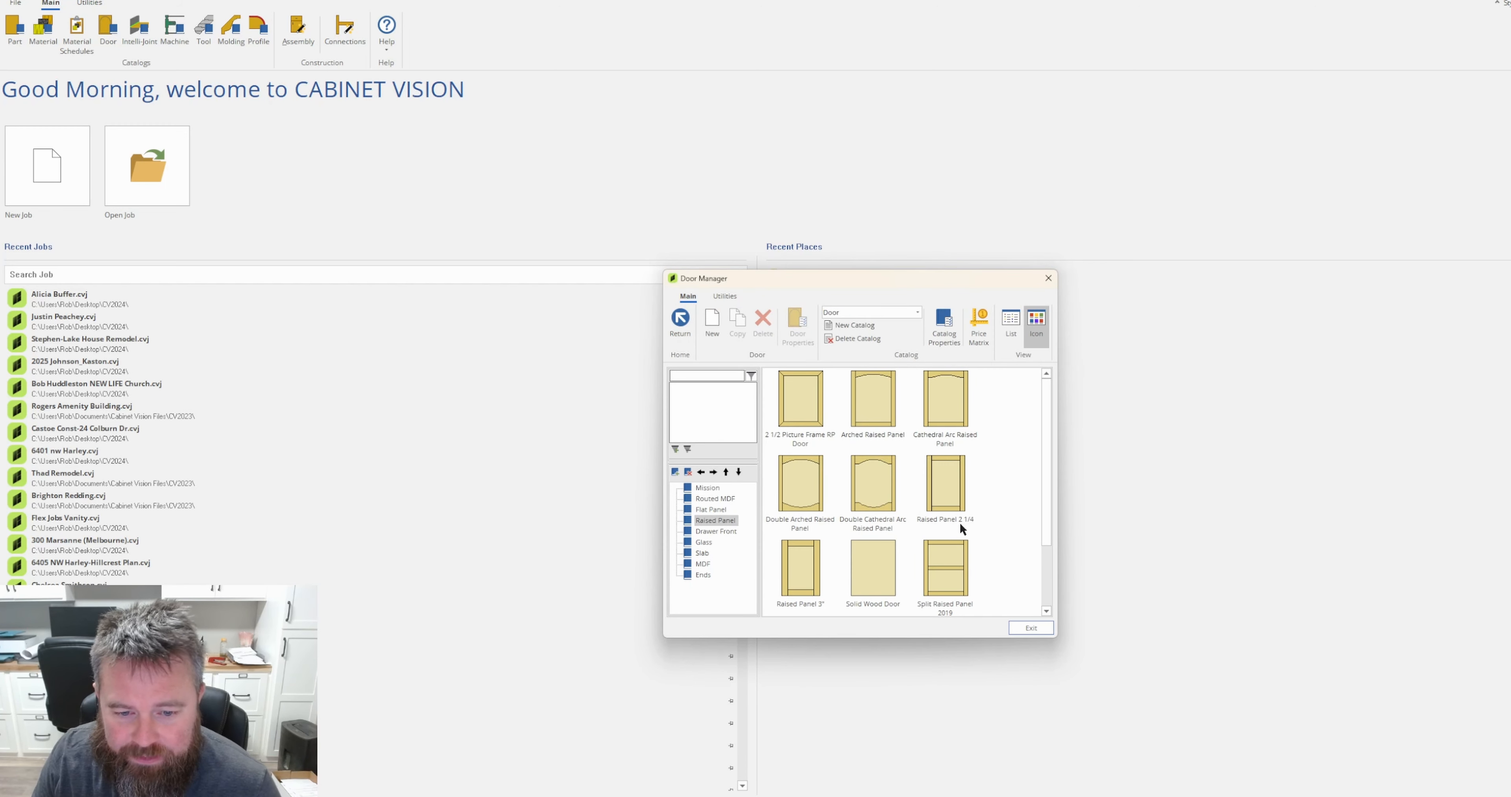
Look through the Flat Panel folder of the door catalog for the new custom door.
left_click(707, 510)
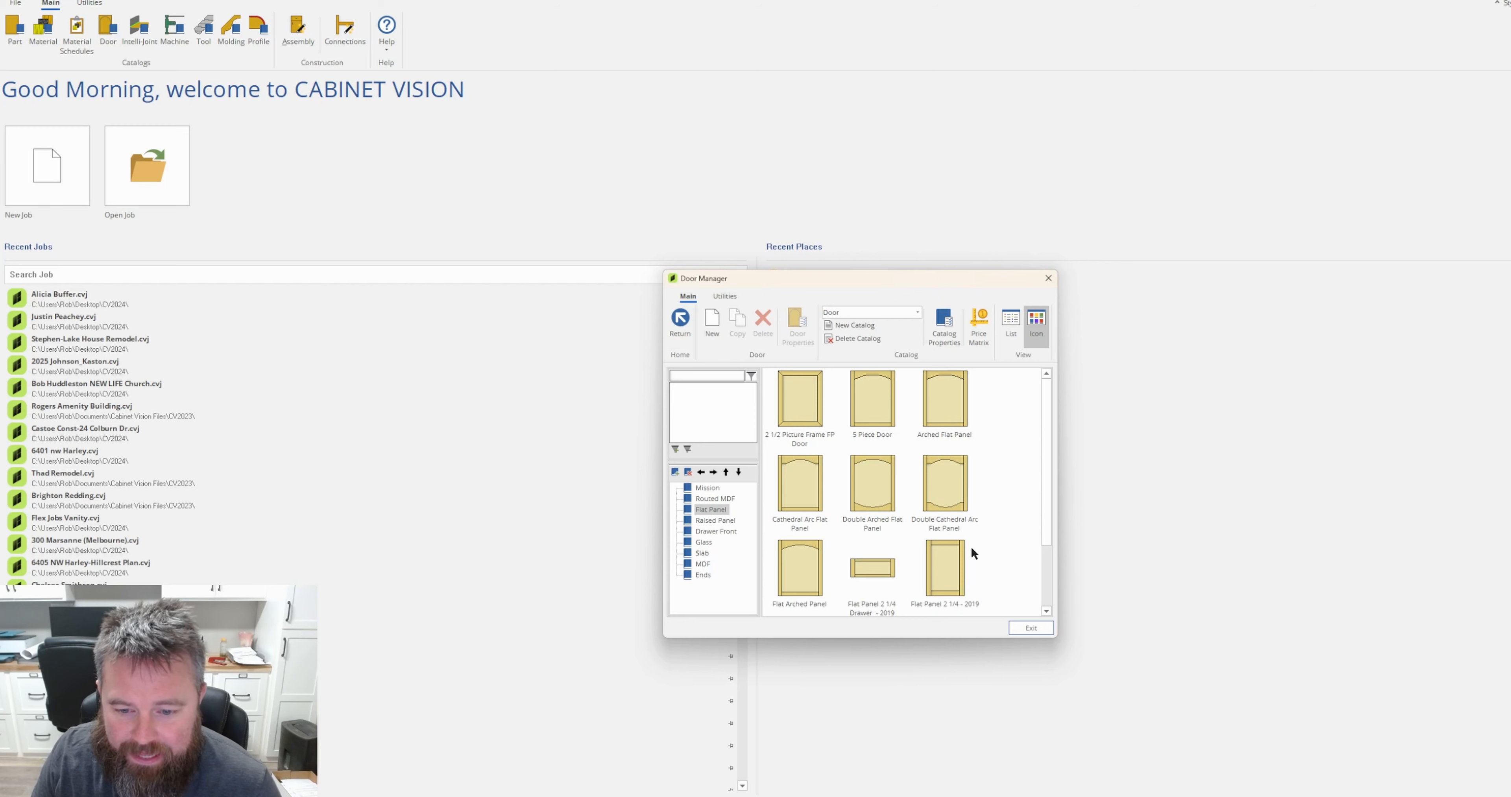
scroll(970, 545, "down", 1)
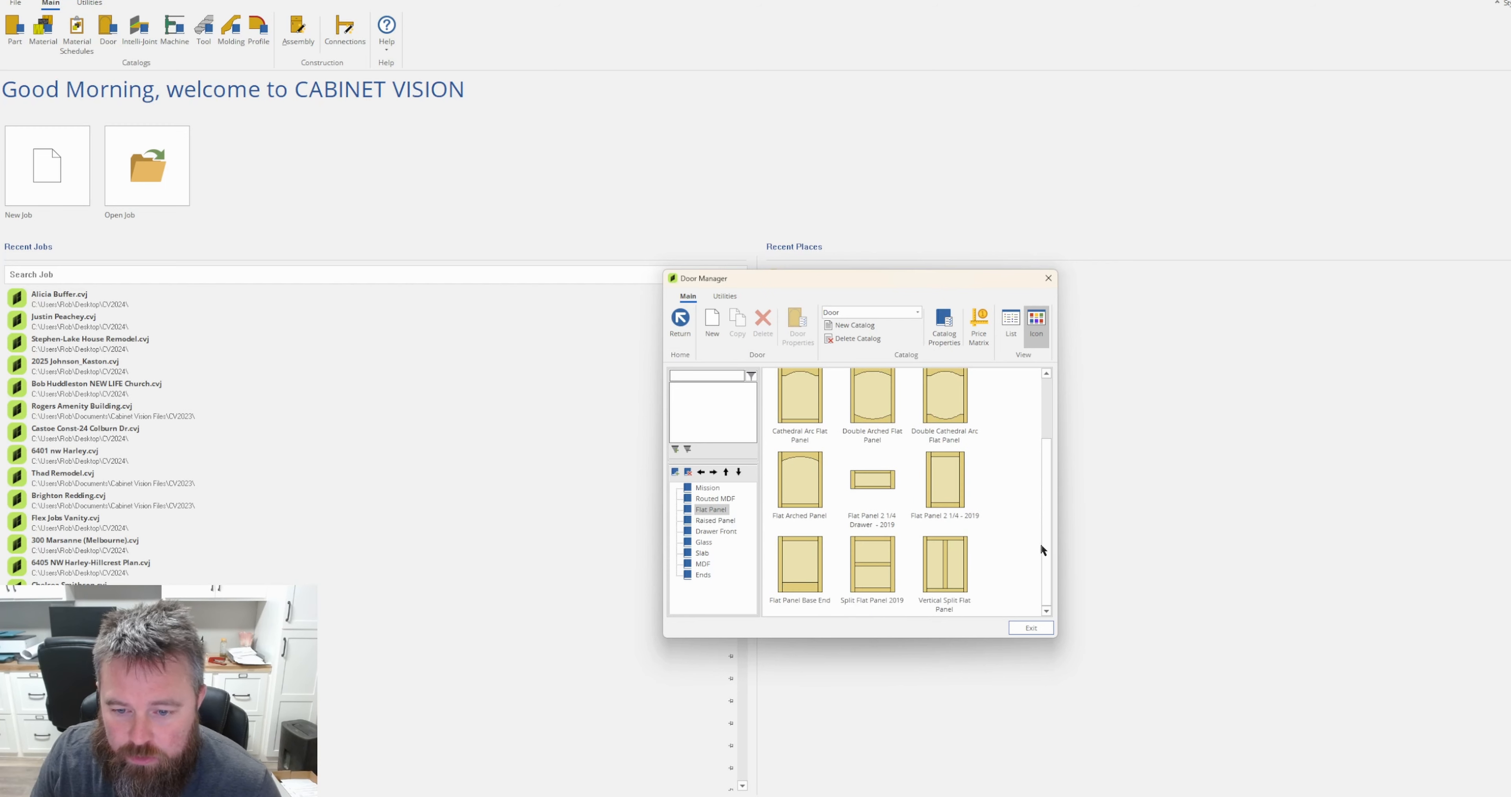
scroll(1005, 554, "up", 1)
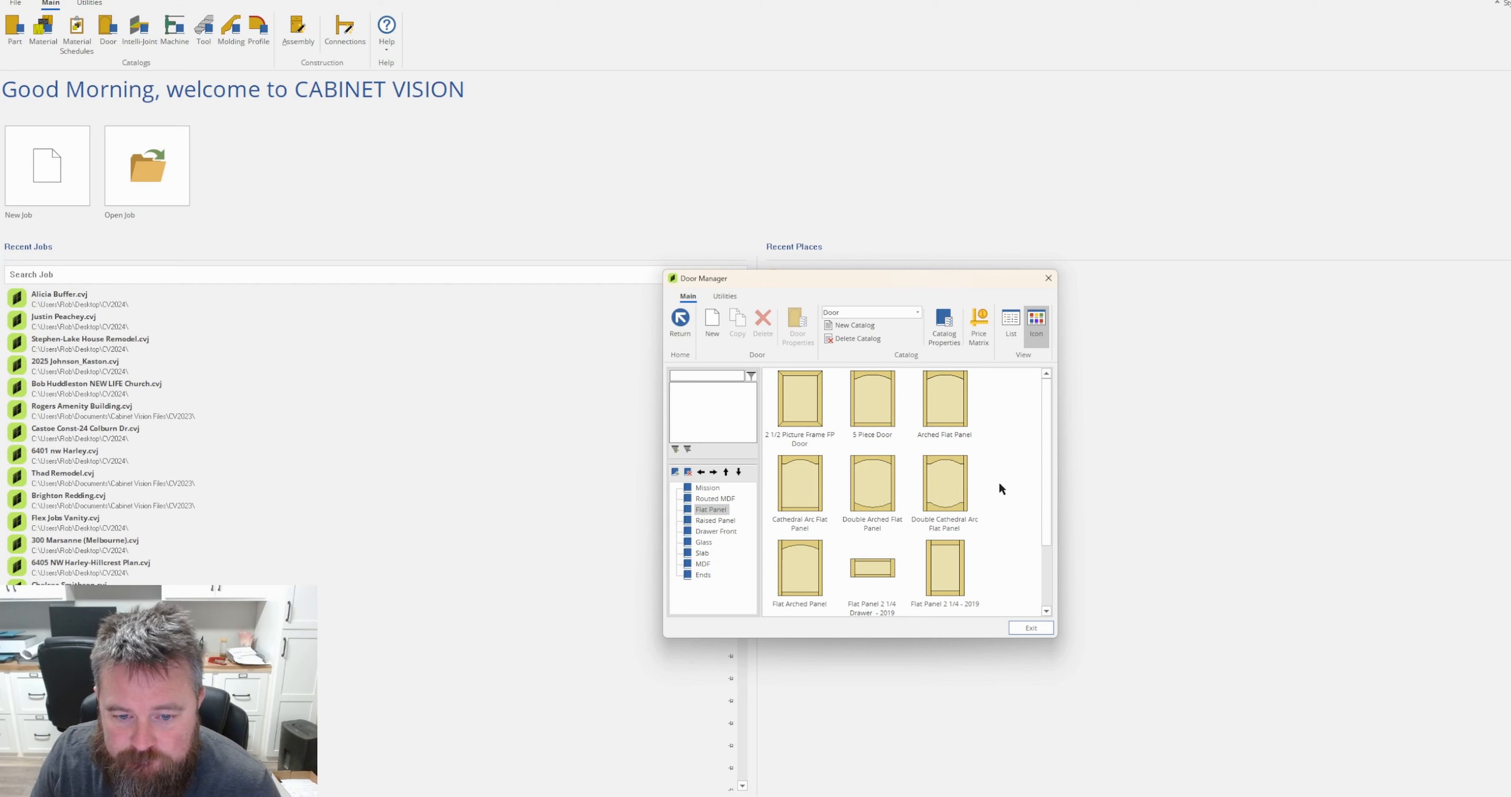
scroll(1016, 486, "down", 1)
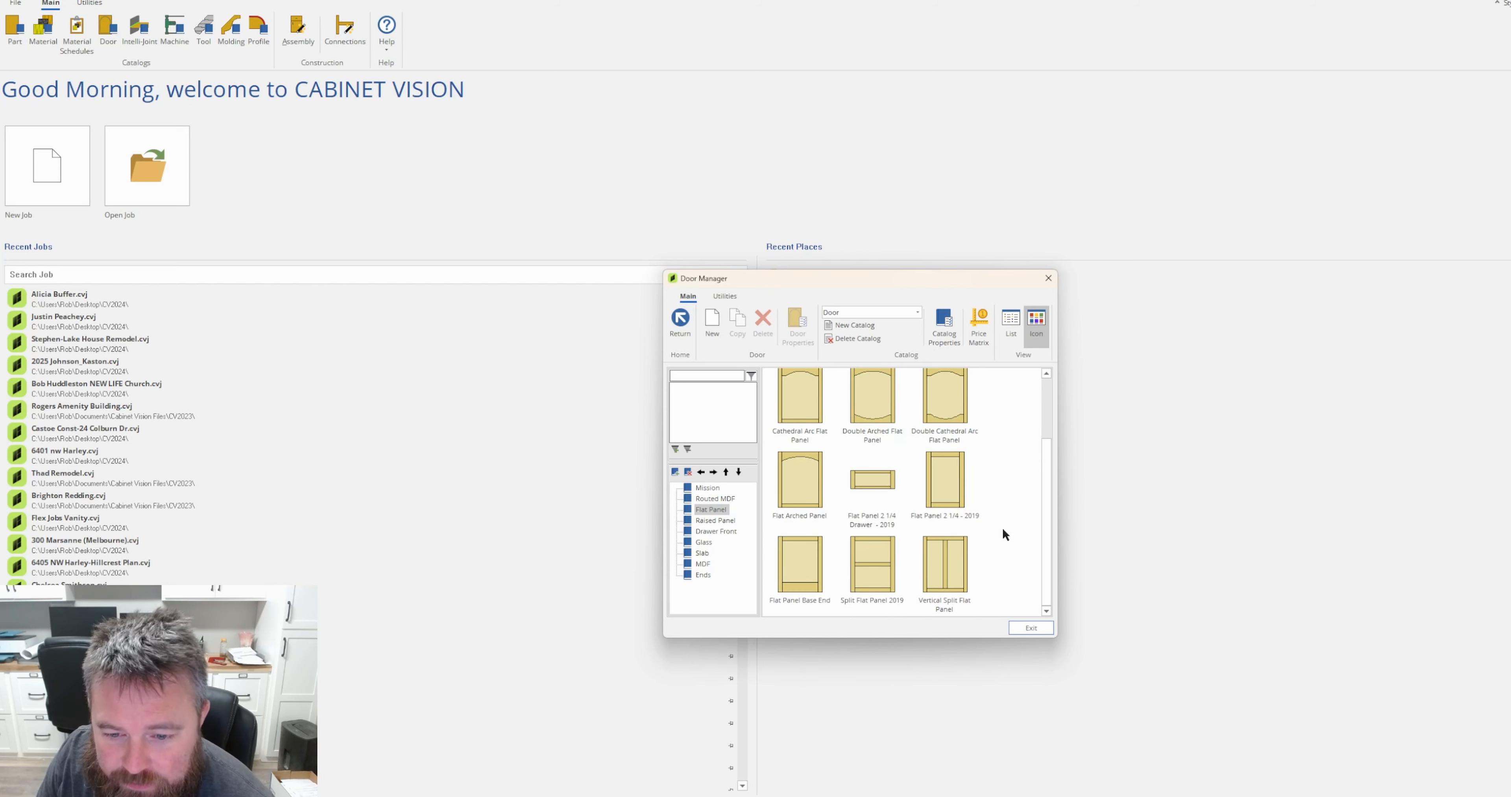
Search the door catalog for "5 piece", select the 5 Piece Custom Door, and leave the Door Manager.
left_click(686, 375)
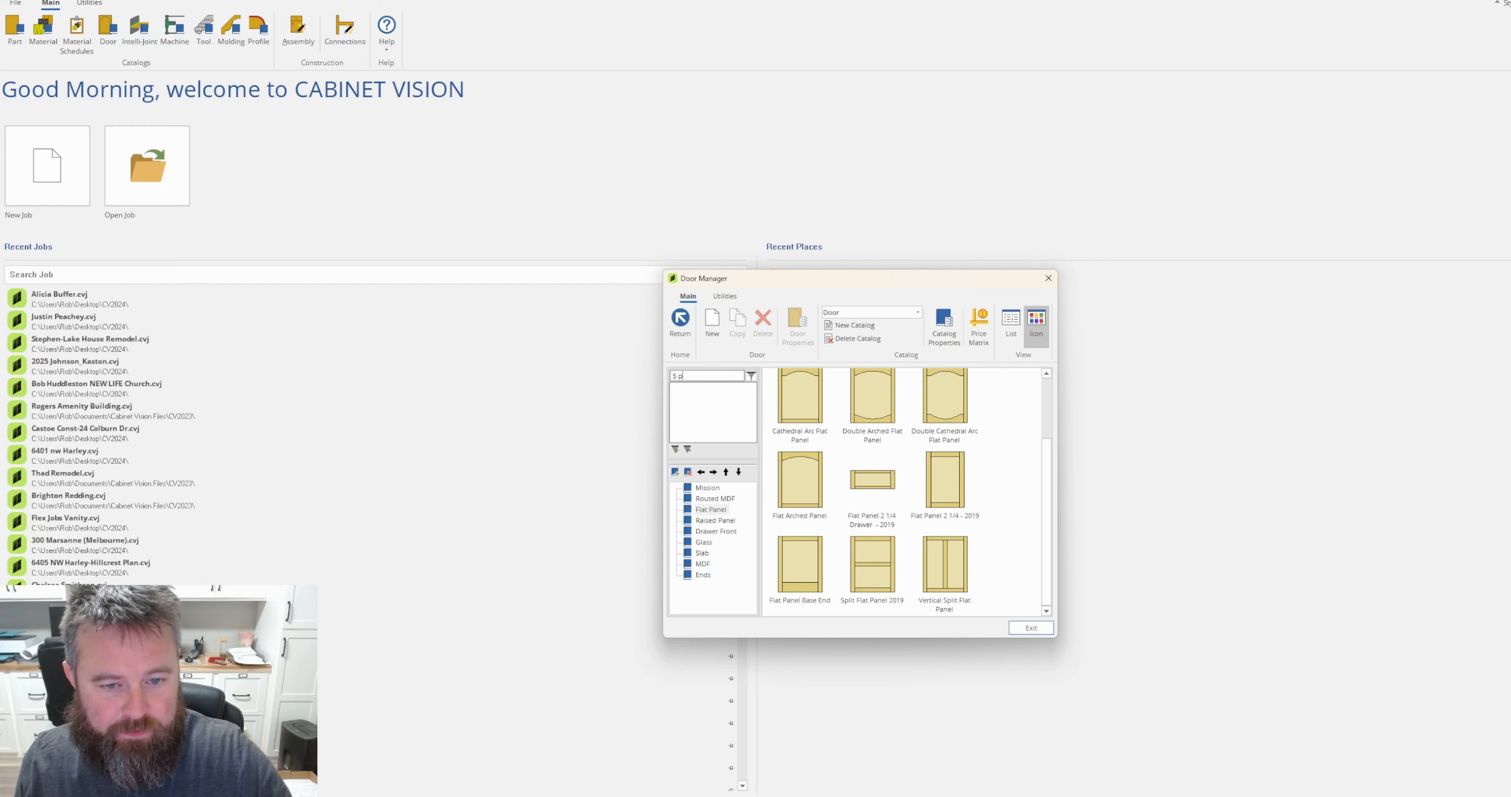
type("5 pie")
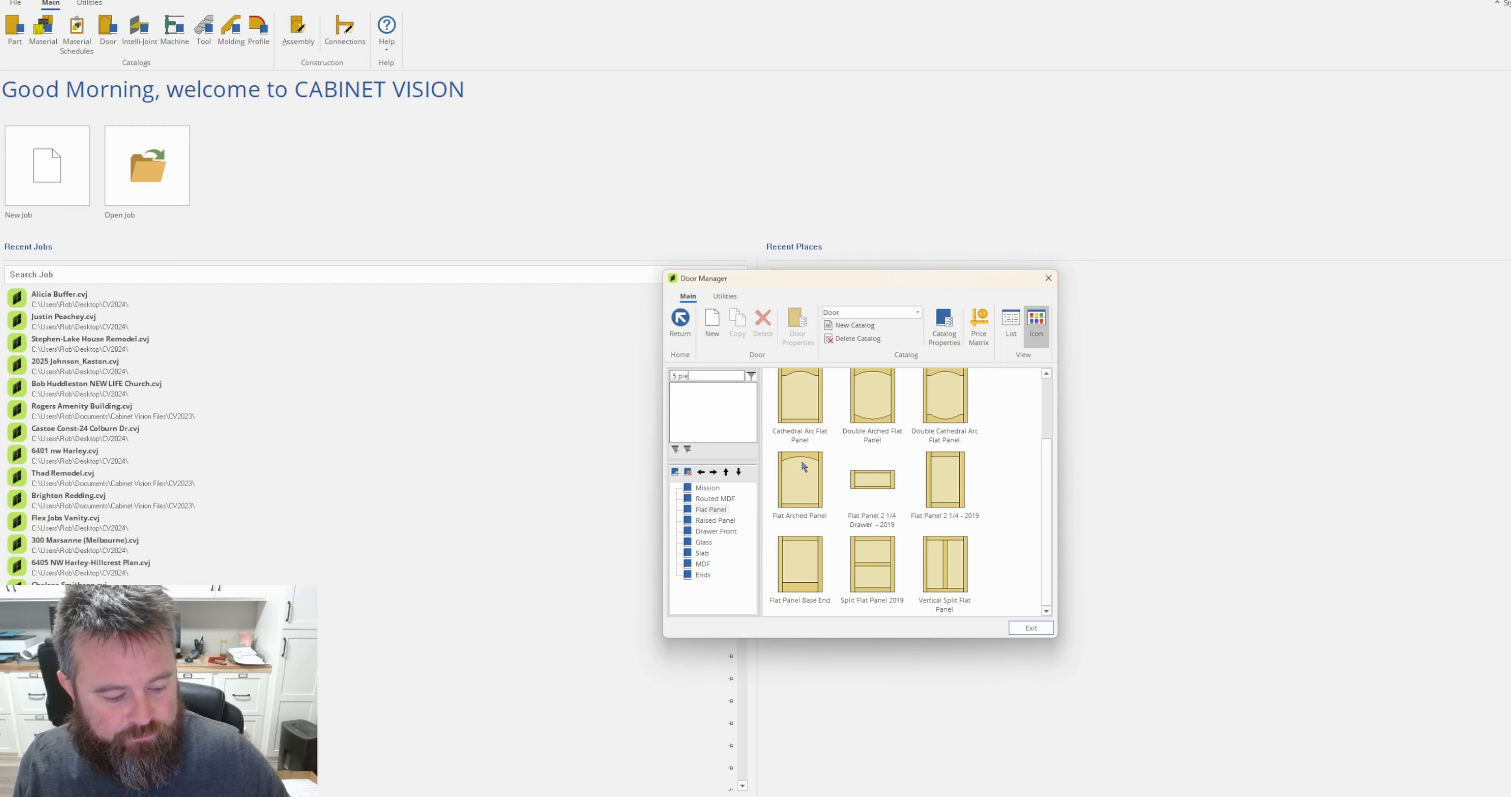
type("ce")
key("Return")
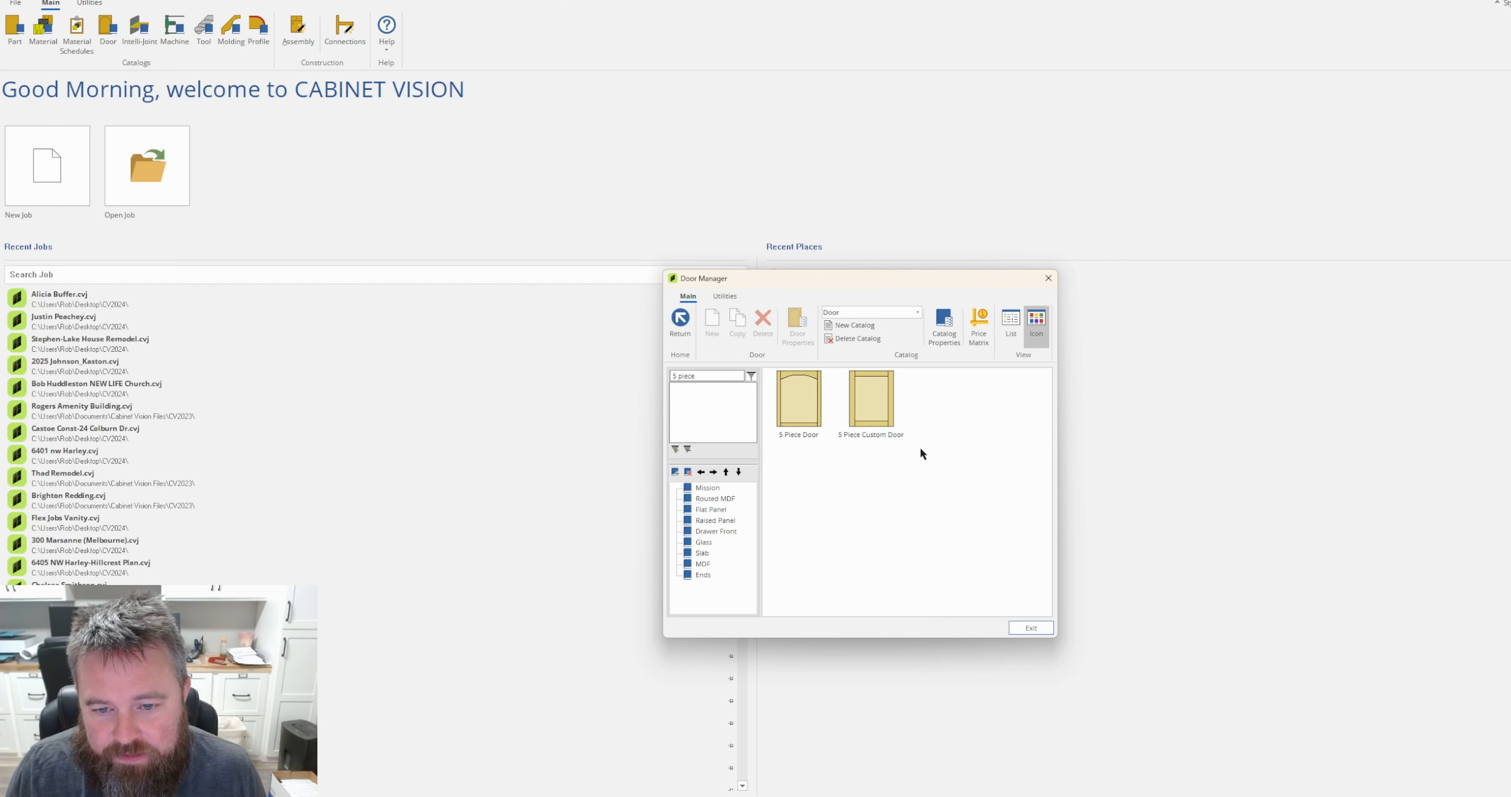
left_click(872, 397)
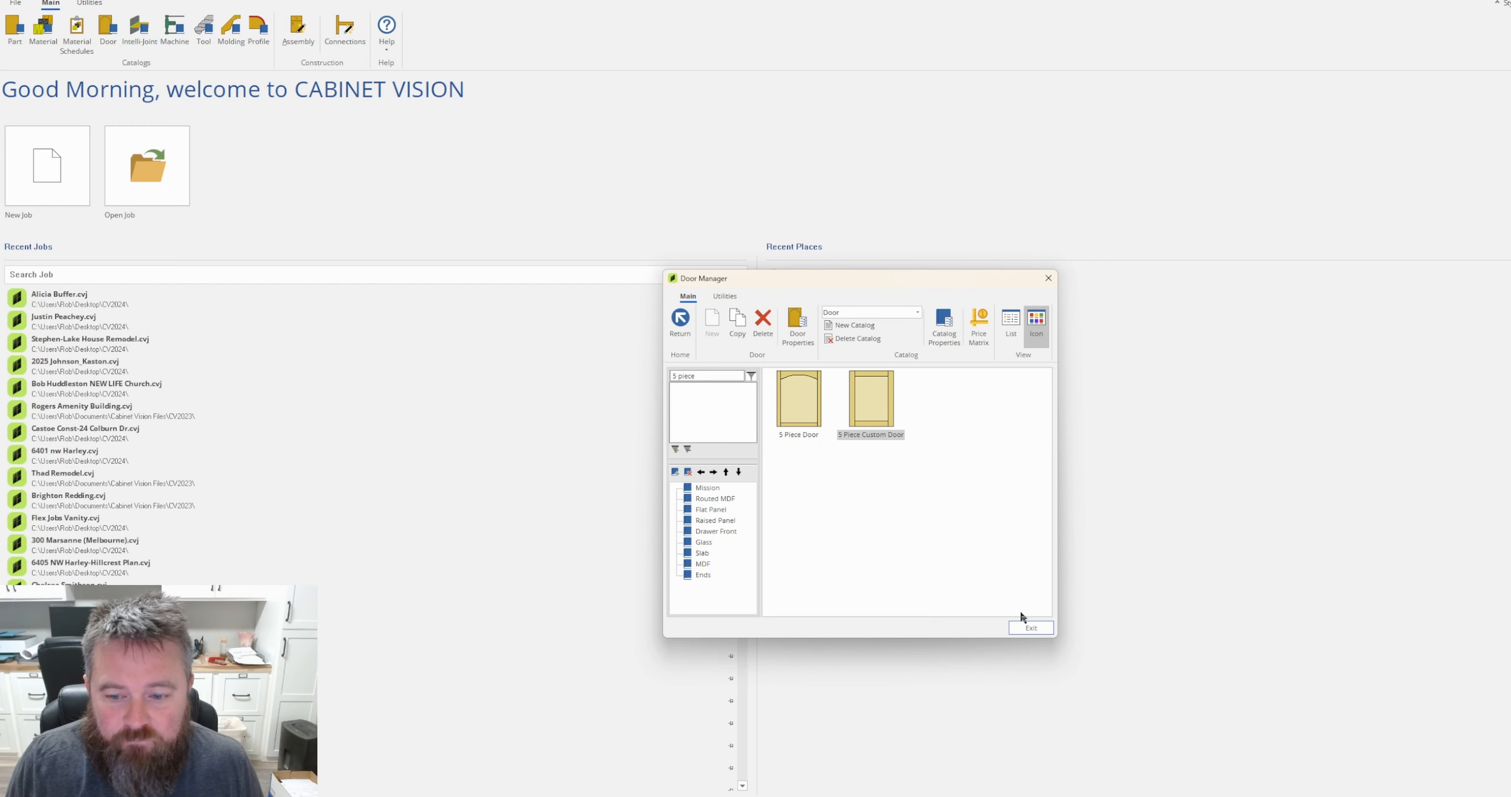
left_click(679, 328)
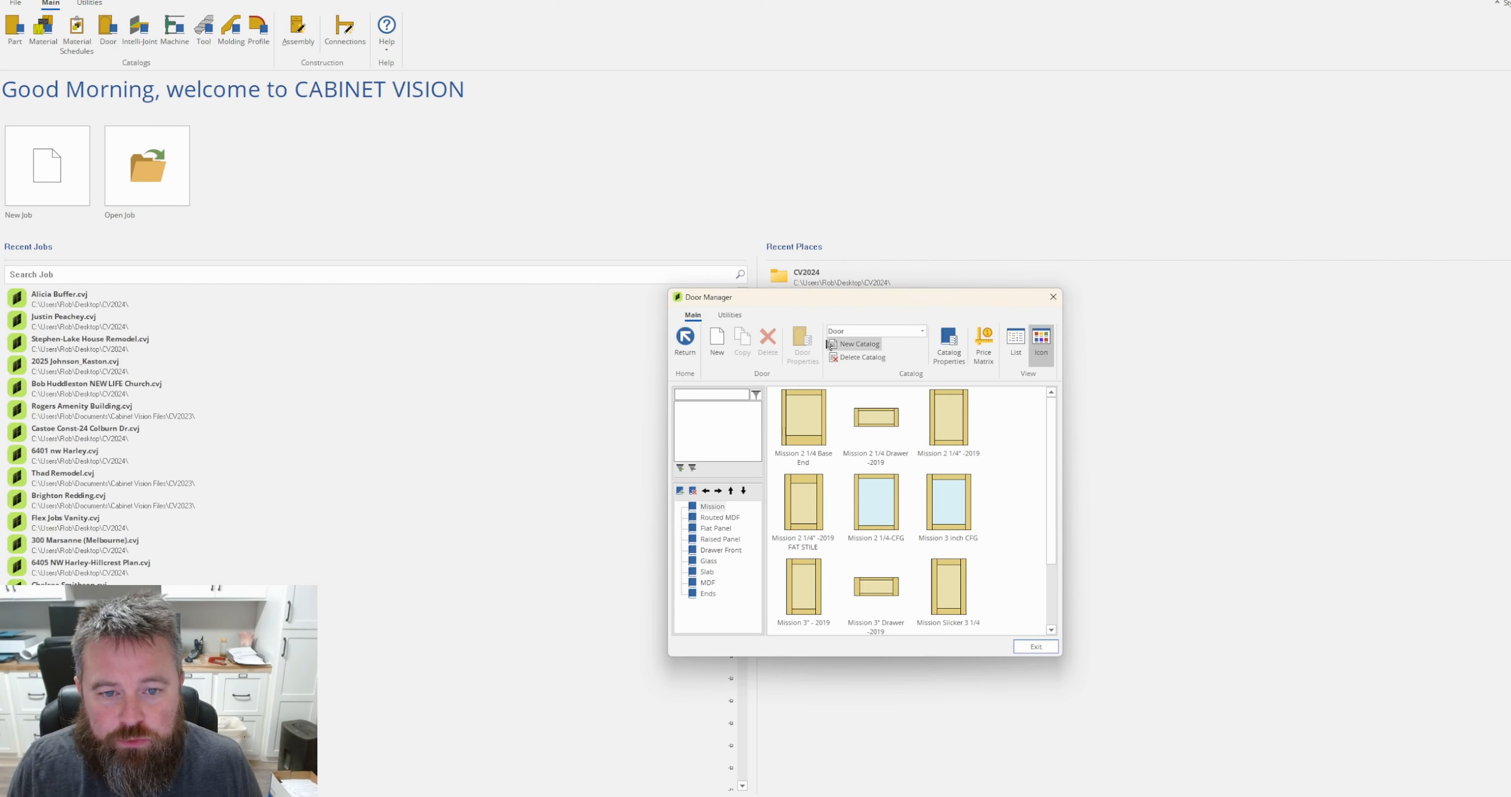
Create a new multi-piece drawer front named 5-Piece DF and proceed to its panel and frame setup.
left_click(716, 338)
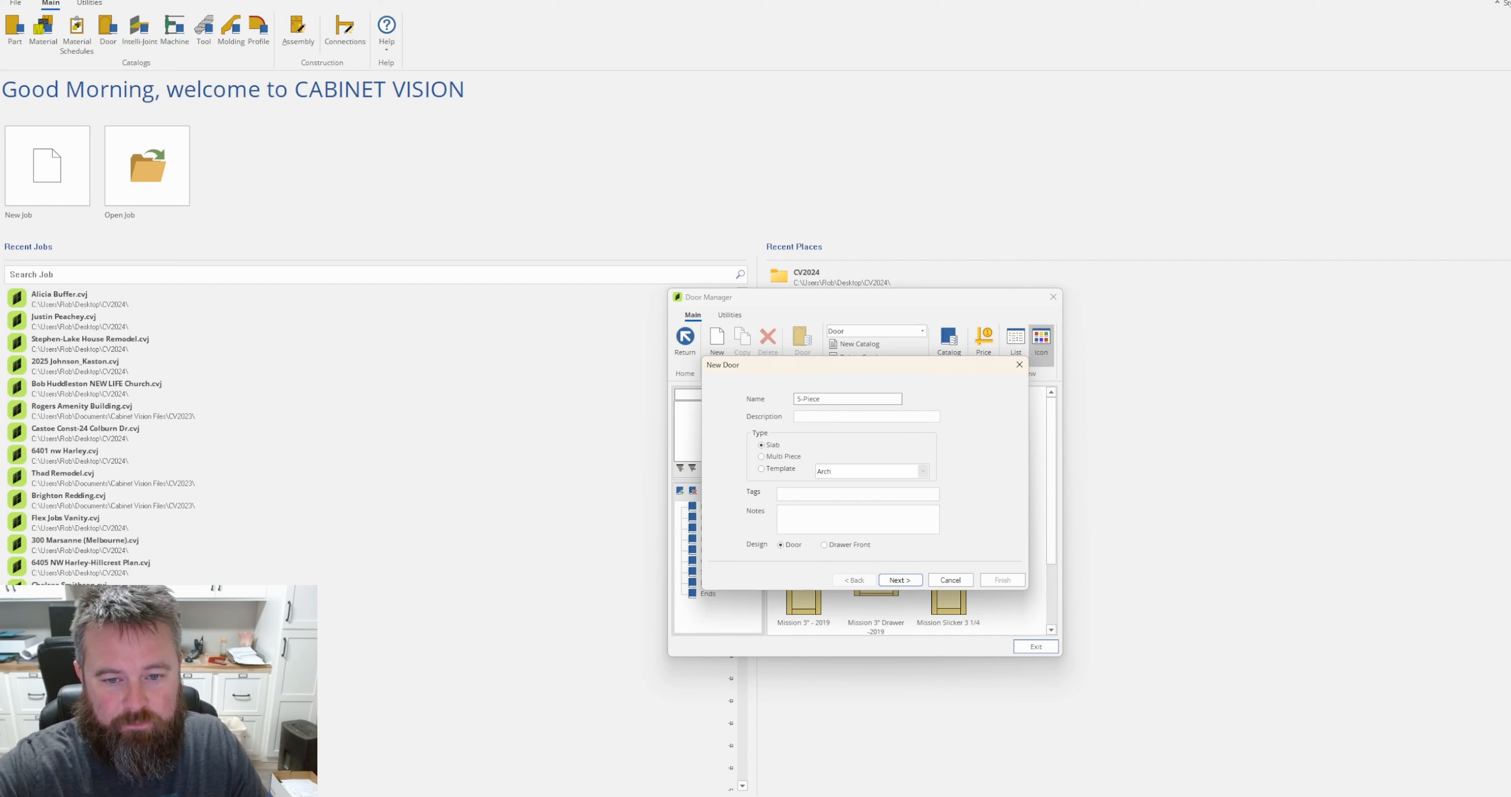
left_click(782, 457)
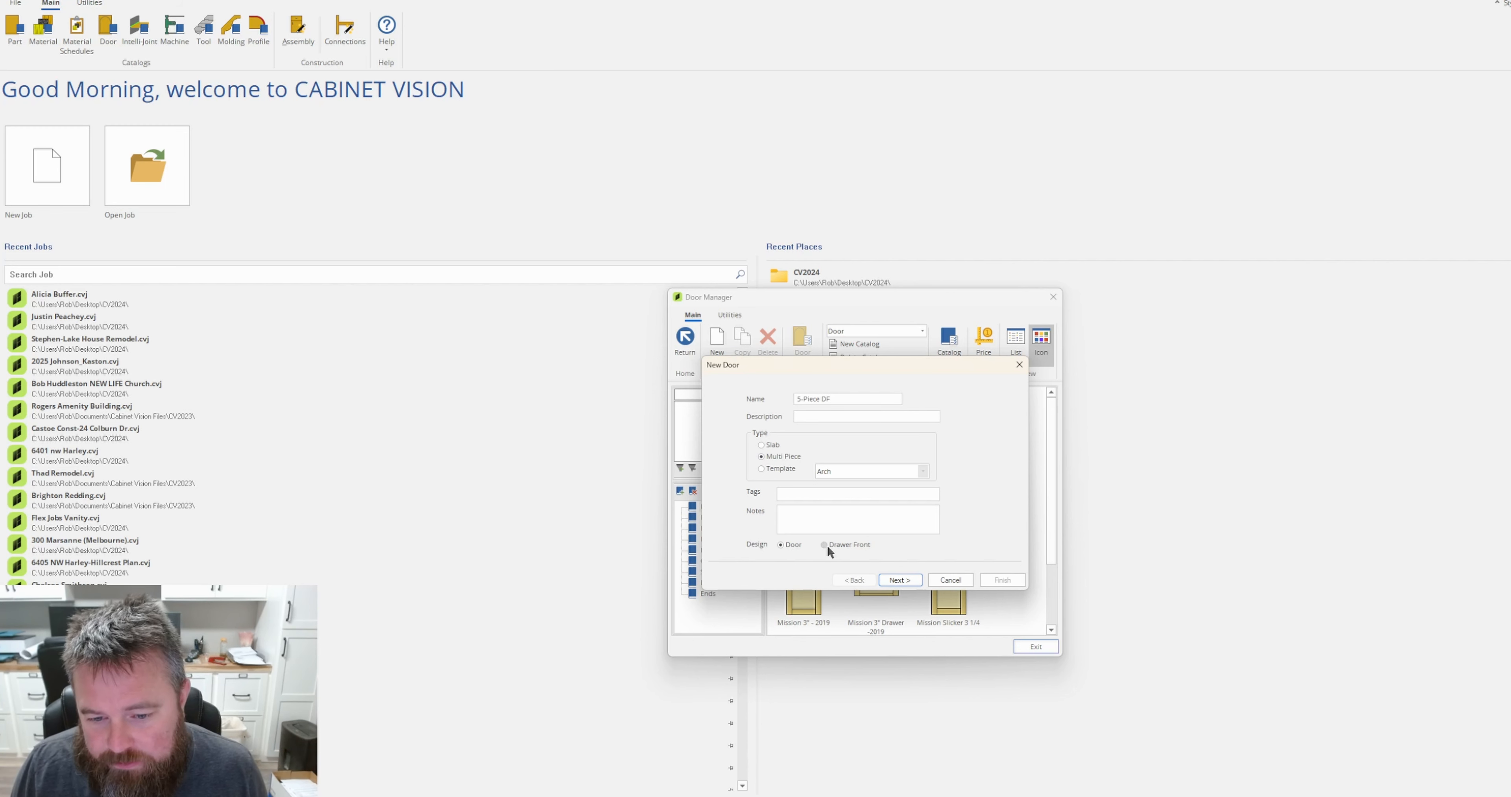
left_click(900, 580)
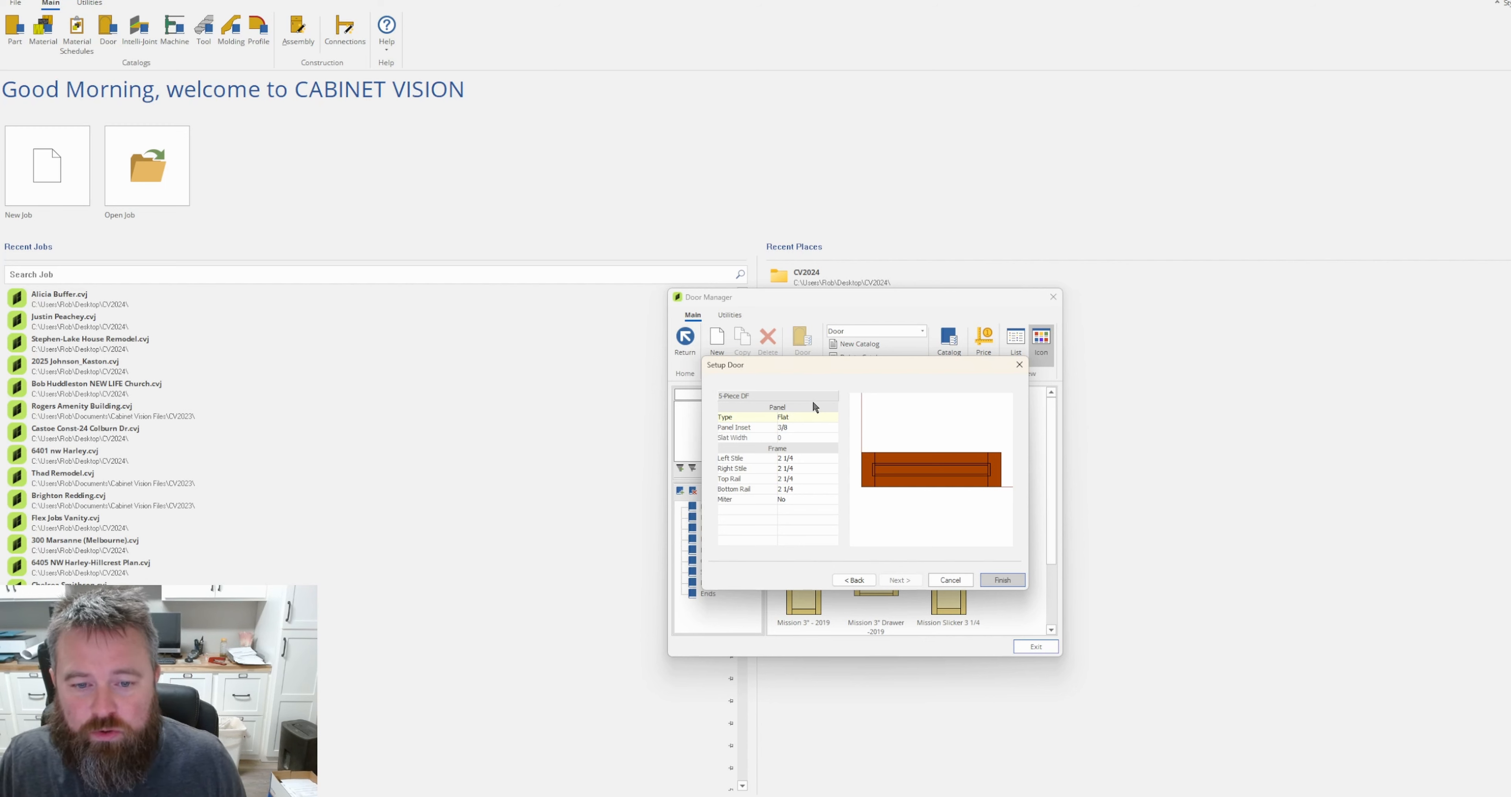
Set the drawer front's left and right stile widths to 3.
left_click(822, 458)
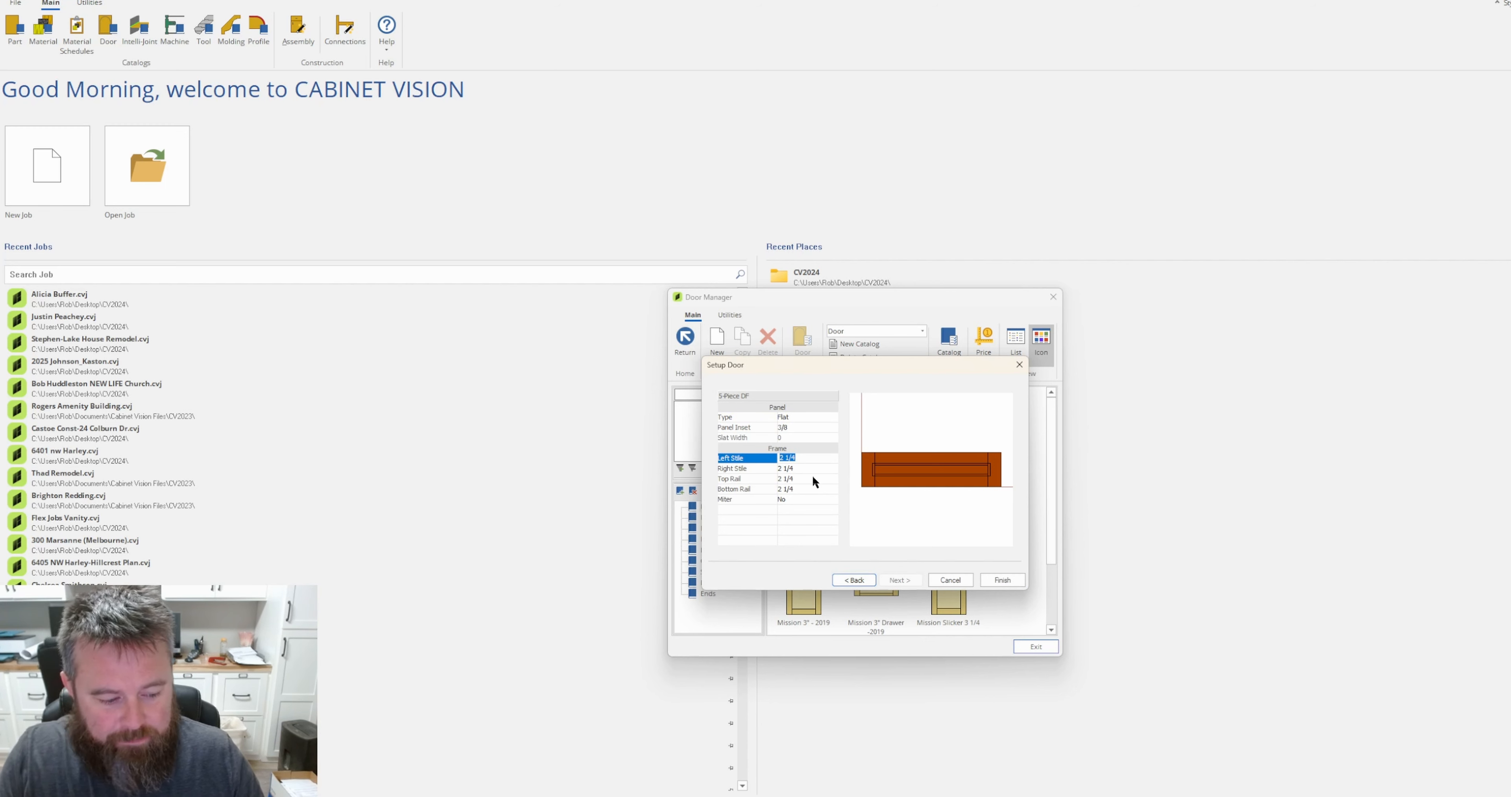
type("3")
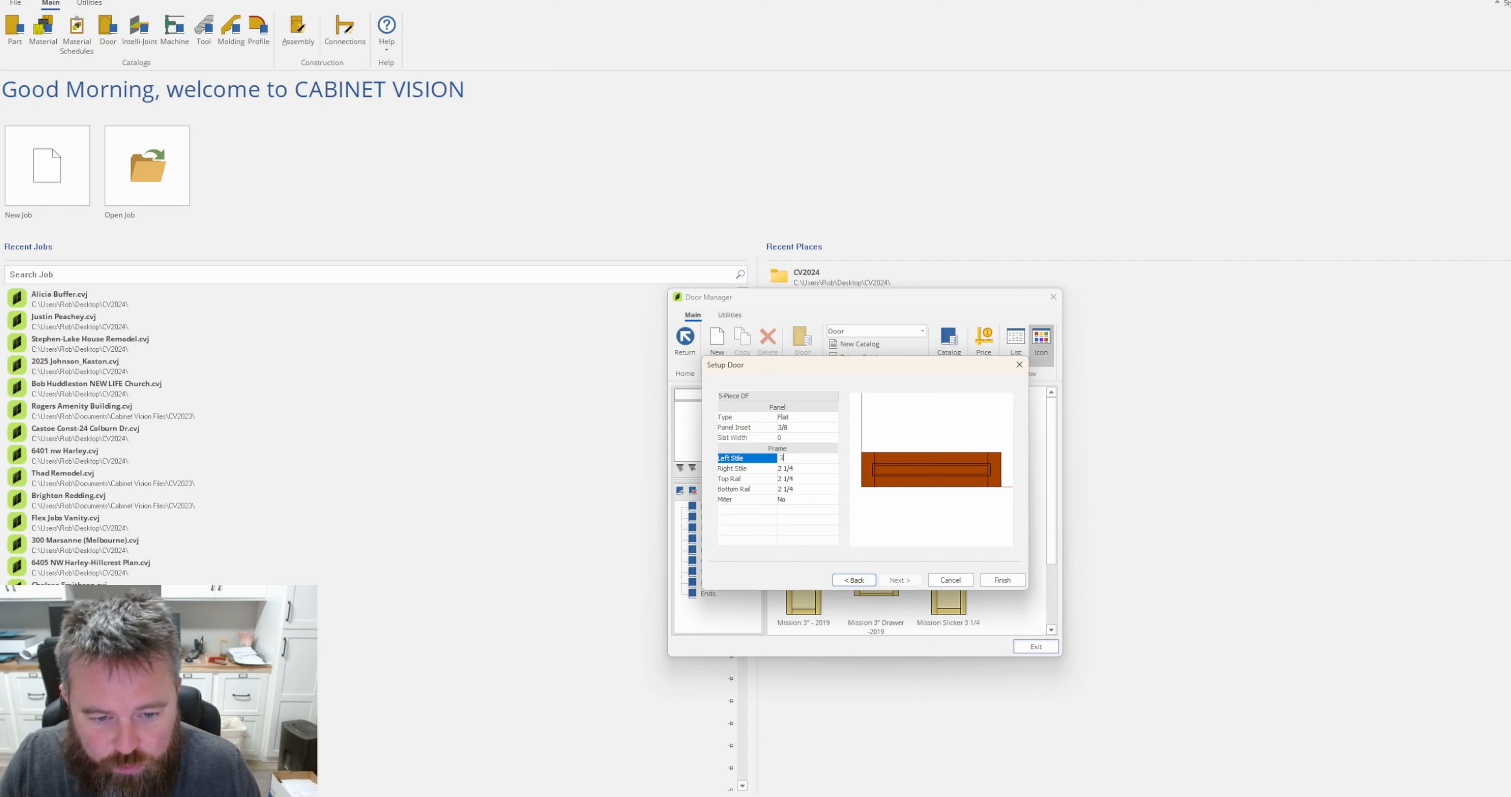
left_click(794, 467)
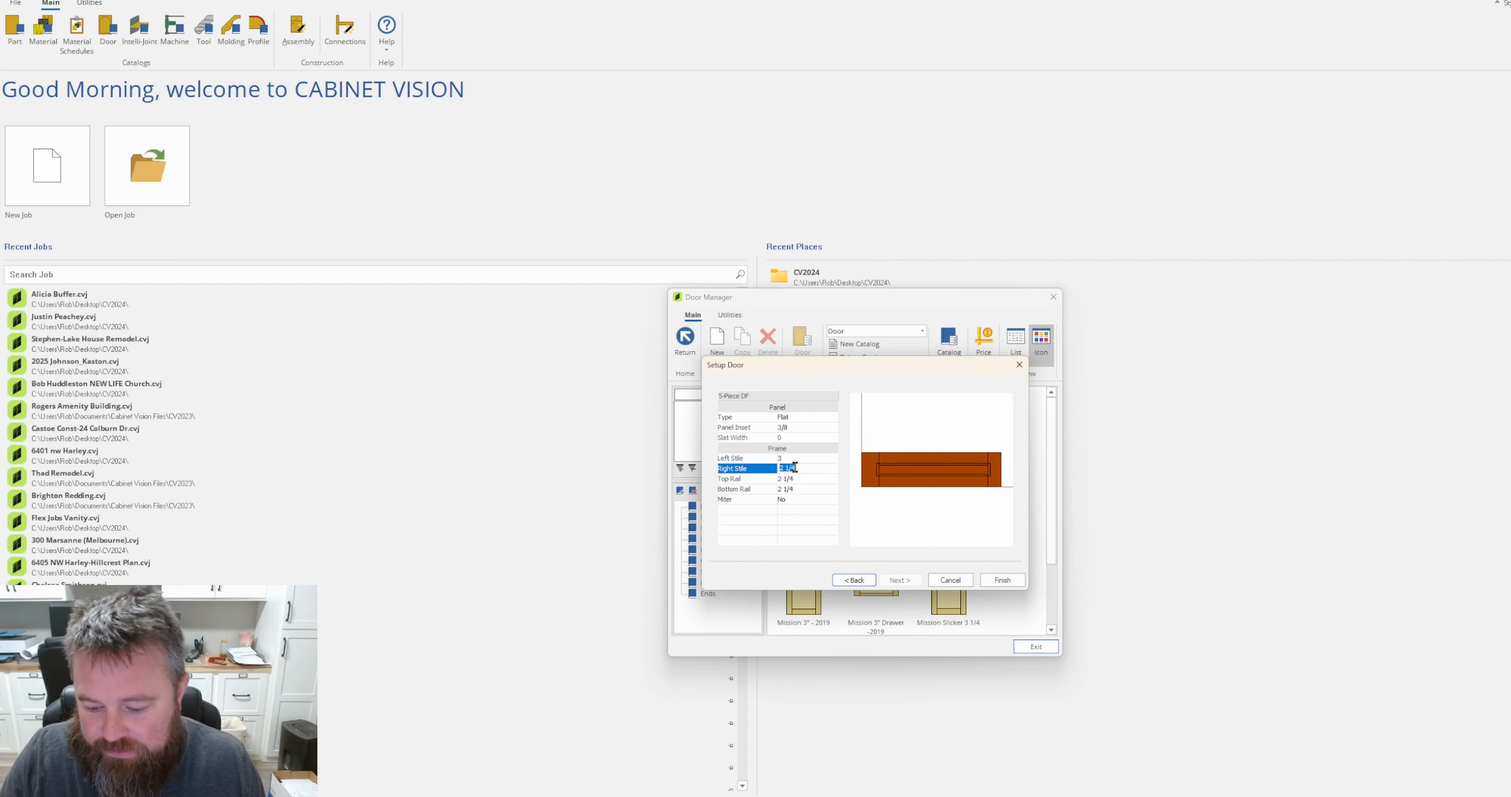
type("3")
key("Return")
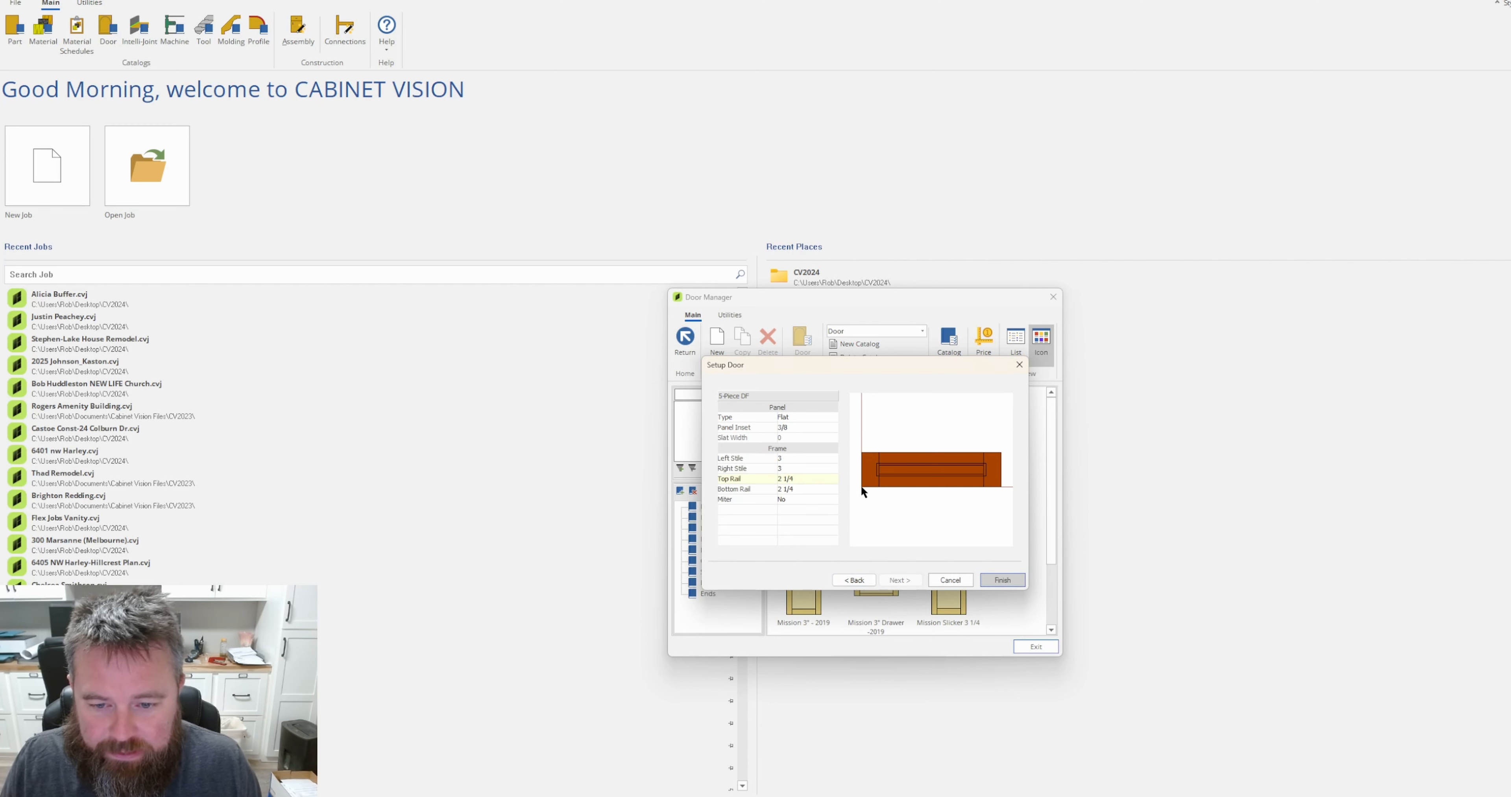
Set the drawer front's top and bottom rail widths to 1 1/2 and finish its setup.
left_click(815, 476)
type("1 1/2")
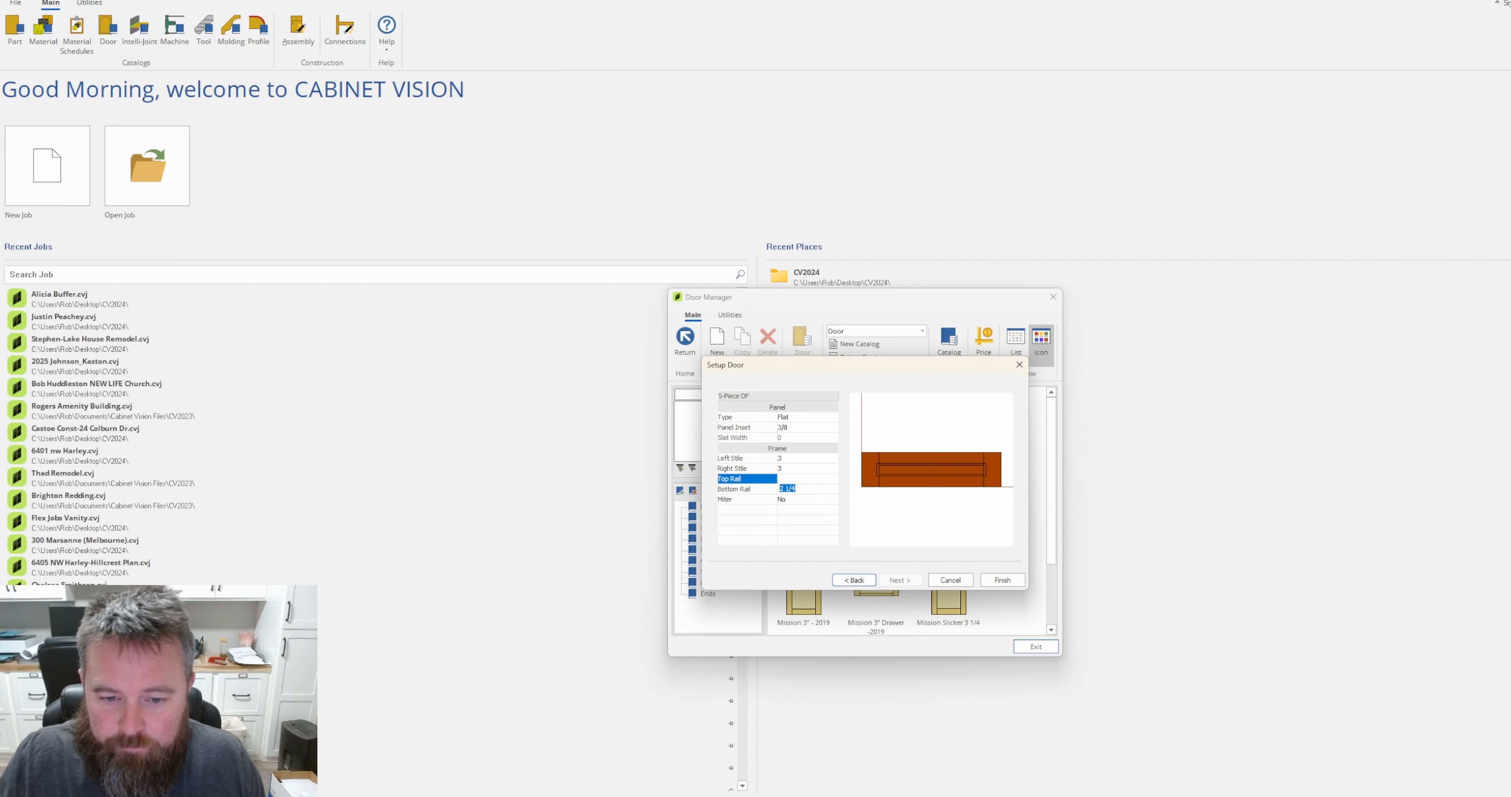
key("Return")
left_click(803, 491)
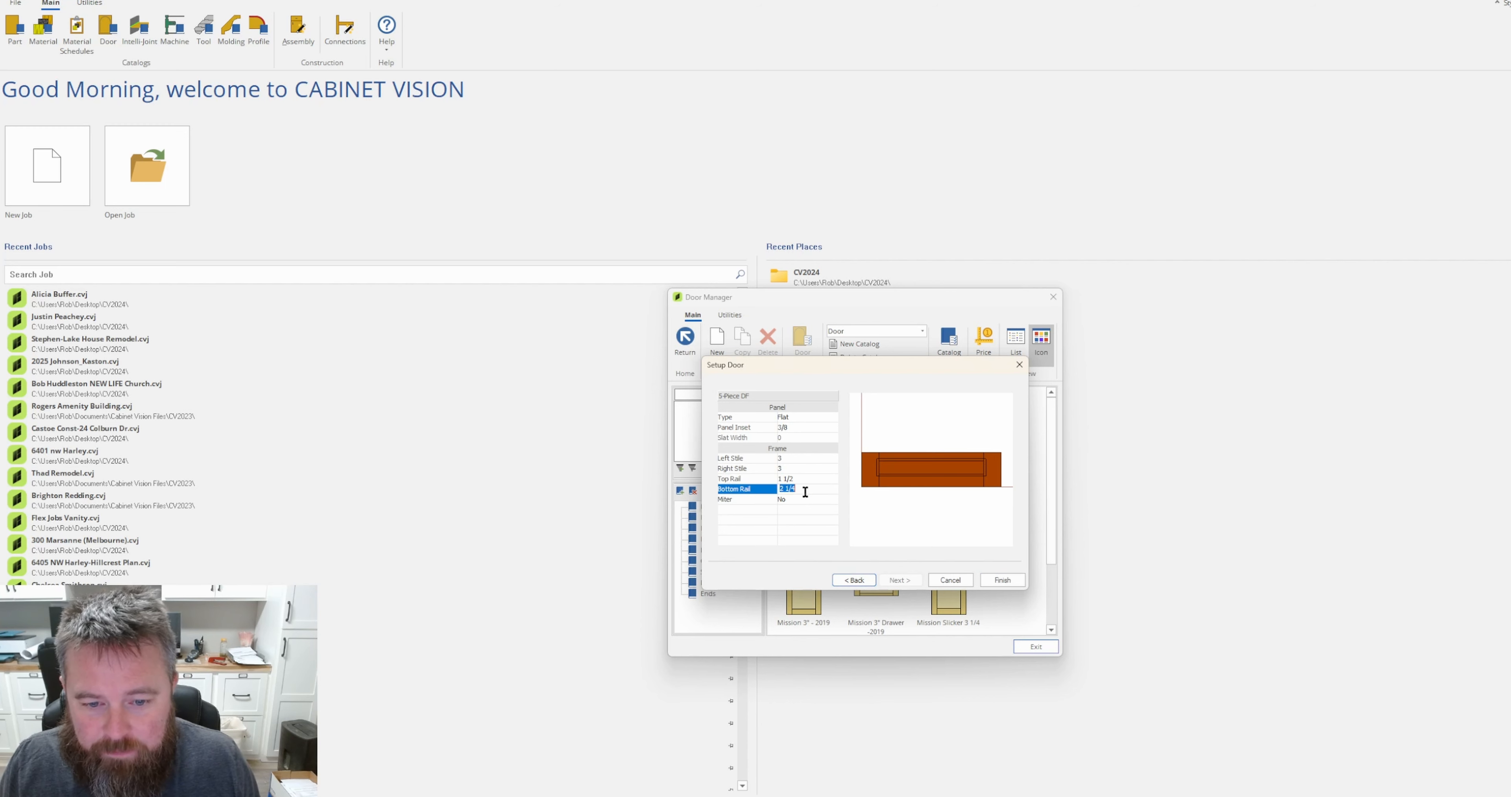
type("1. 1/2")
key("Return")
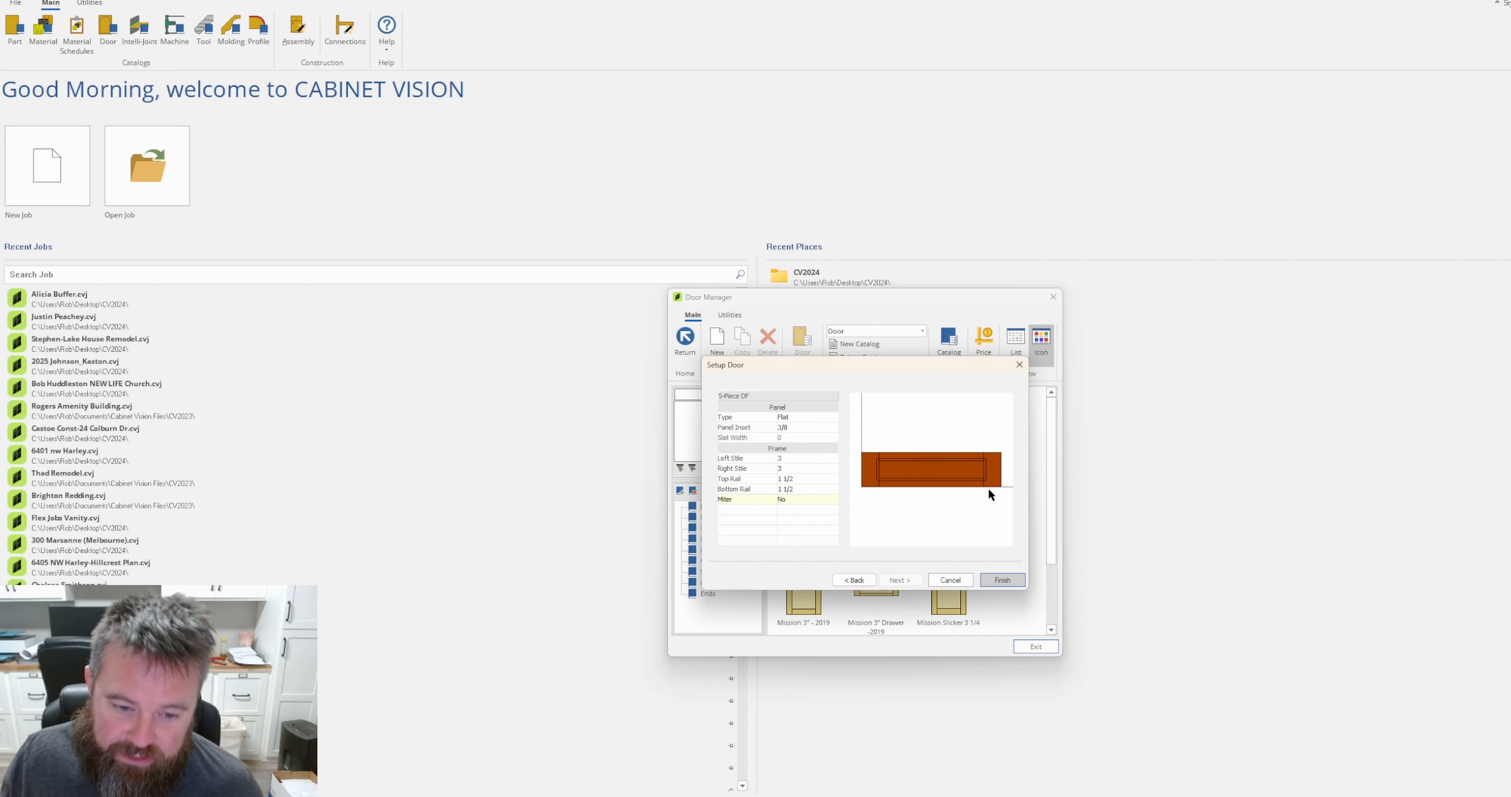
left_click(1003, 581)
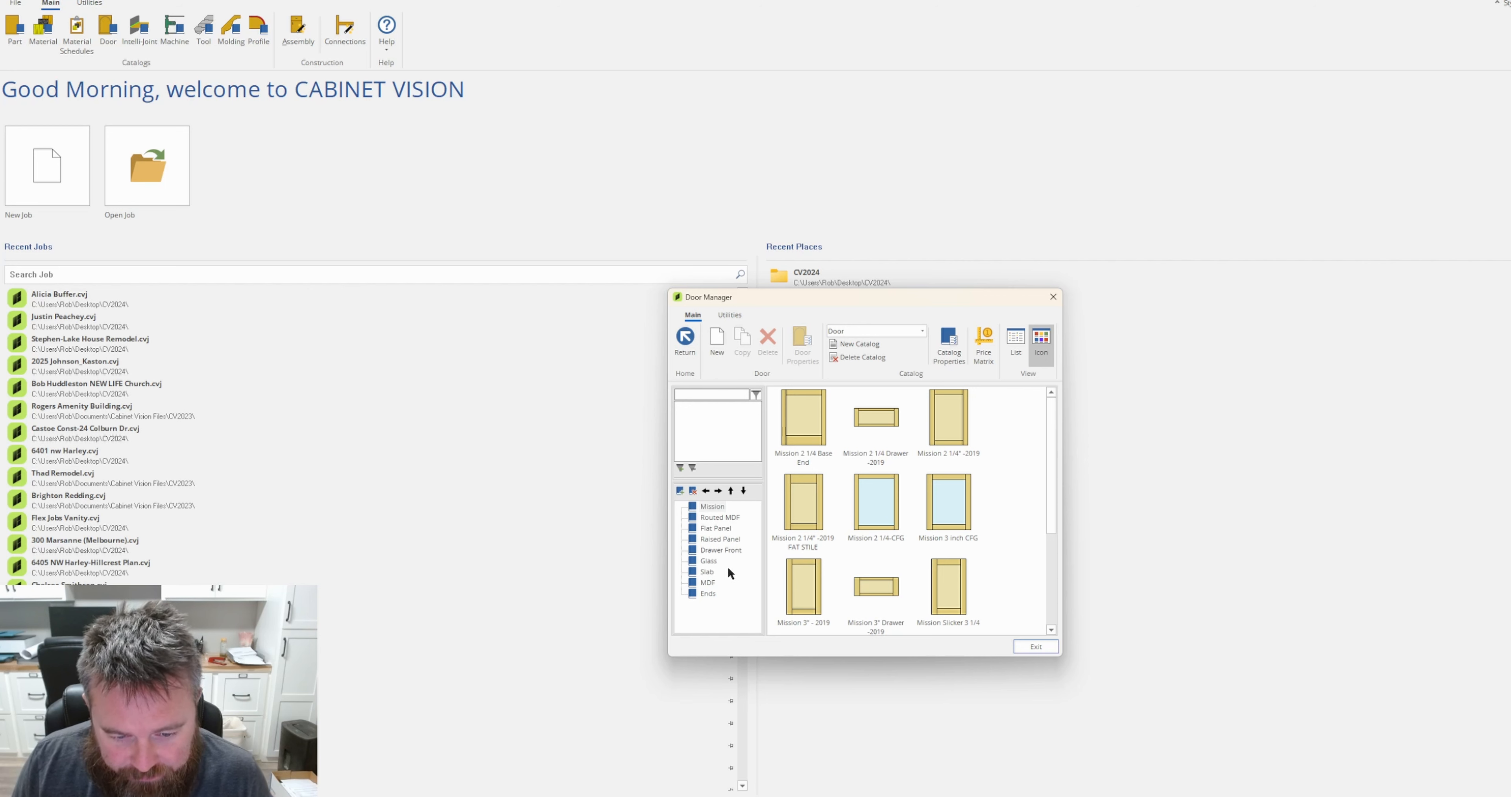
Look through the Drawer Front and Flat Panel folders for the new drawer front.
left_click(724, 551)
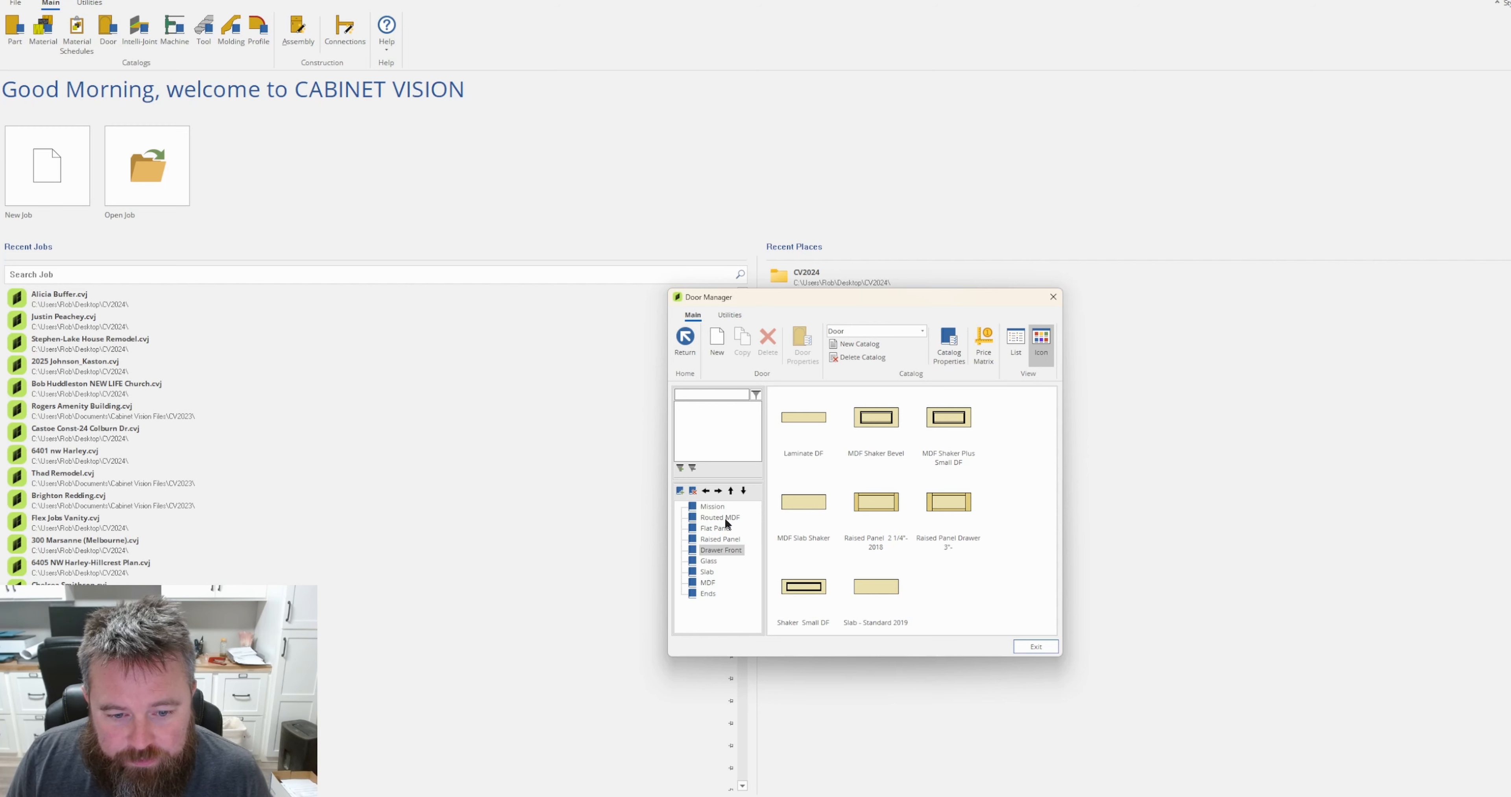
left_click(727, 528)
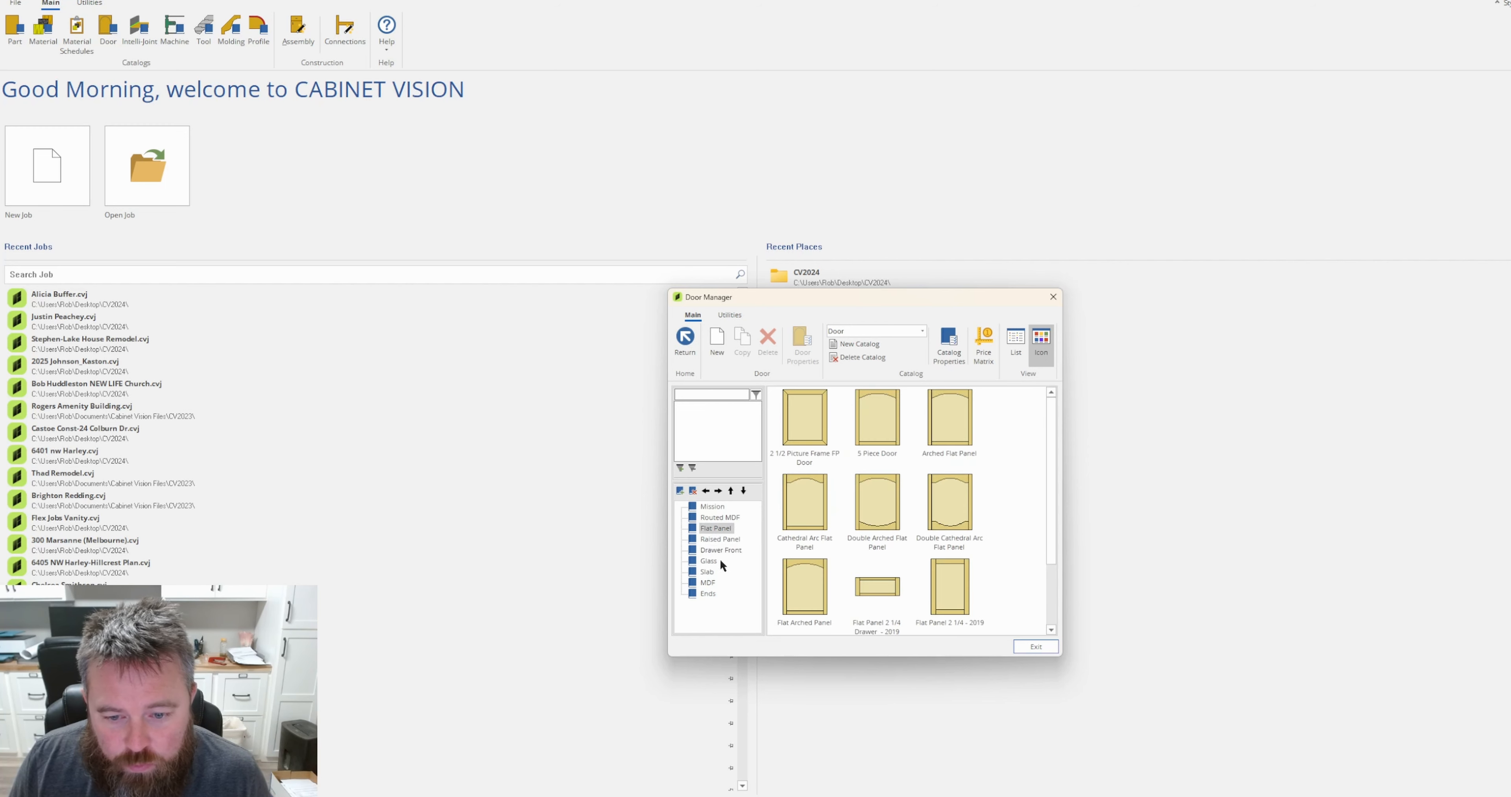
scroll(967, 593, "down", 1)
scroll(966, 592, "up", 1)
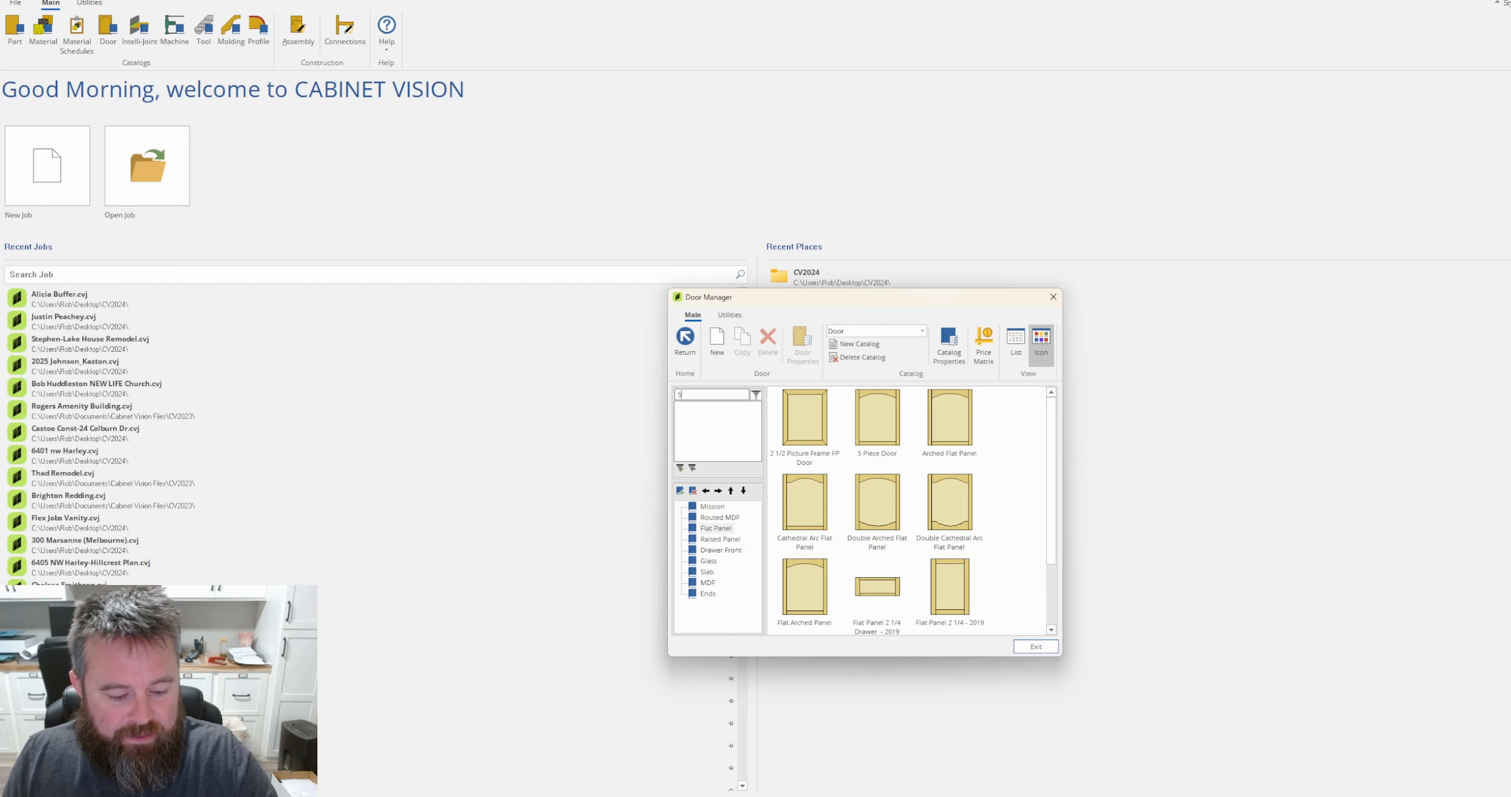
Search the door catalog for "5 piece", then refine the search by adding "DF".
type("5 piece")
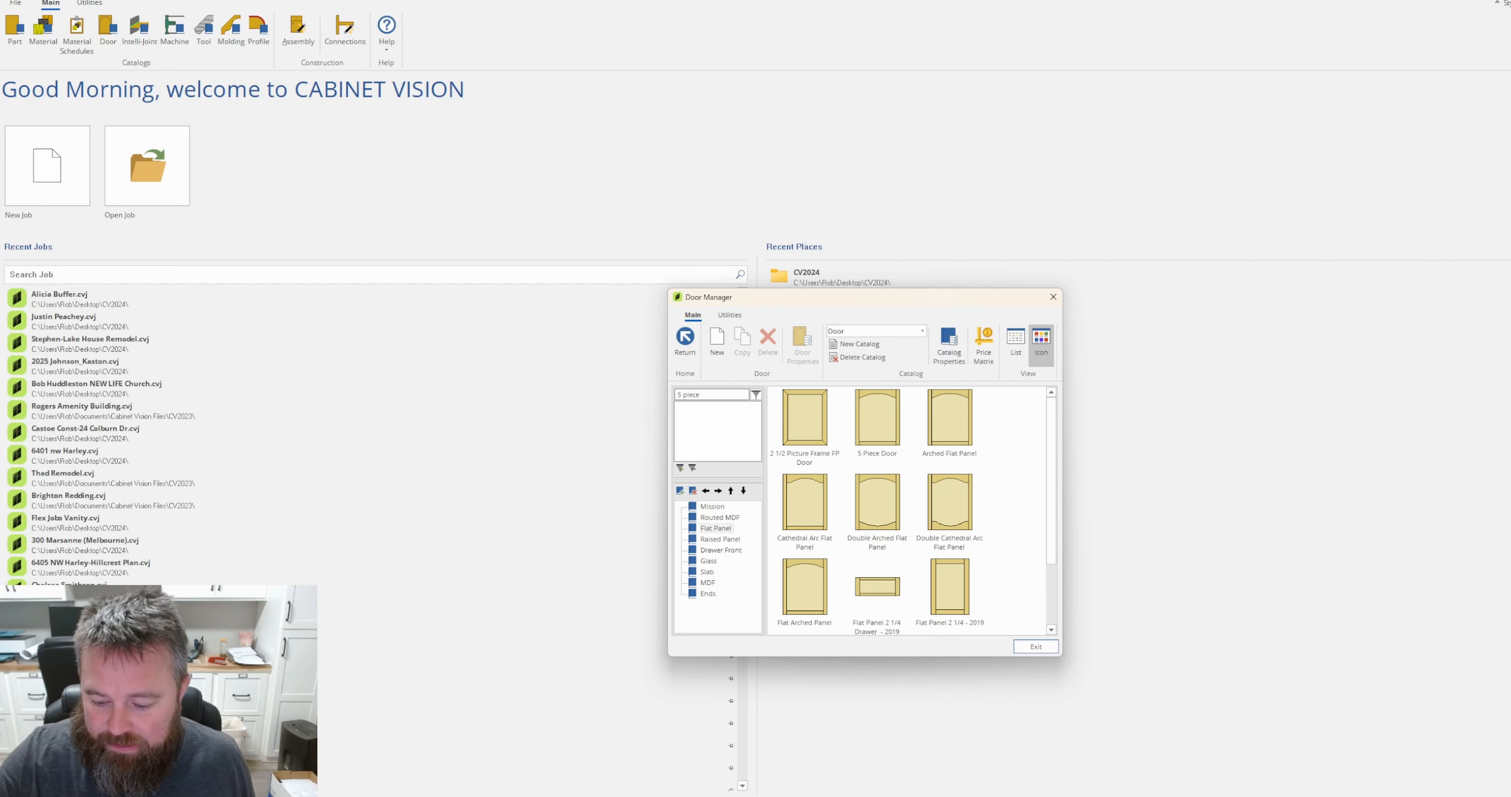
key("Return")
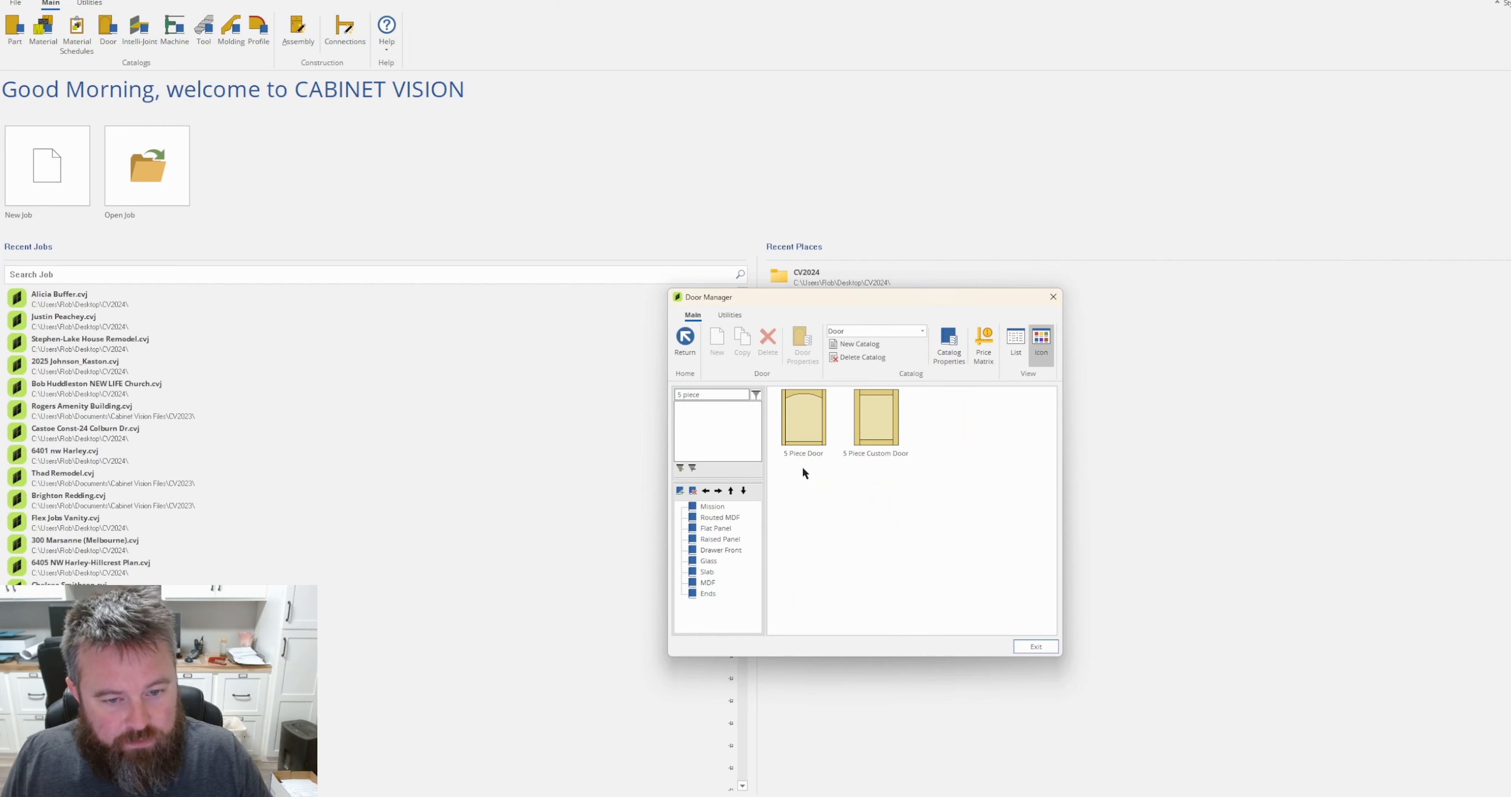
type("D")
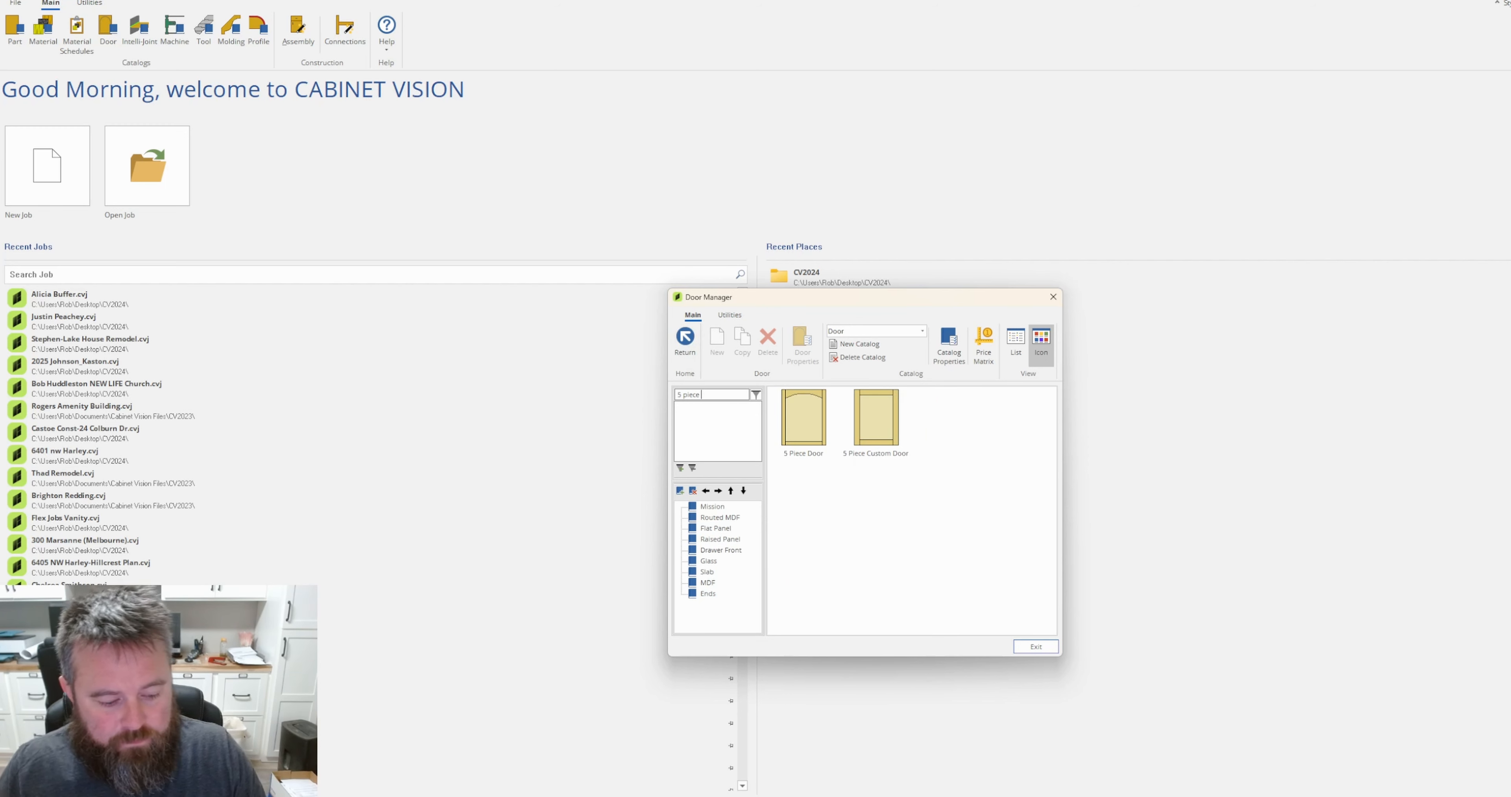
type("DF")
key("Return")
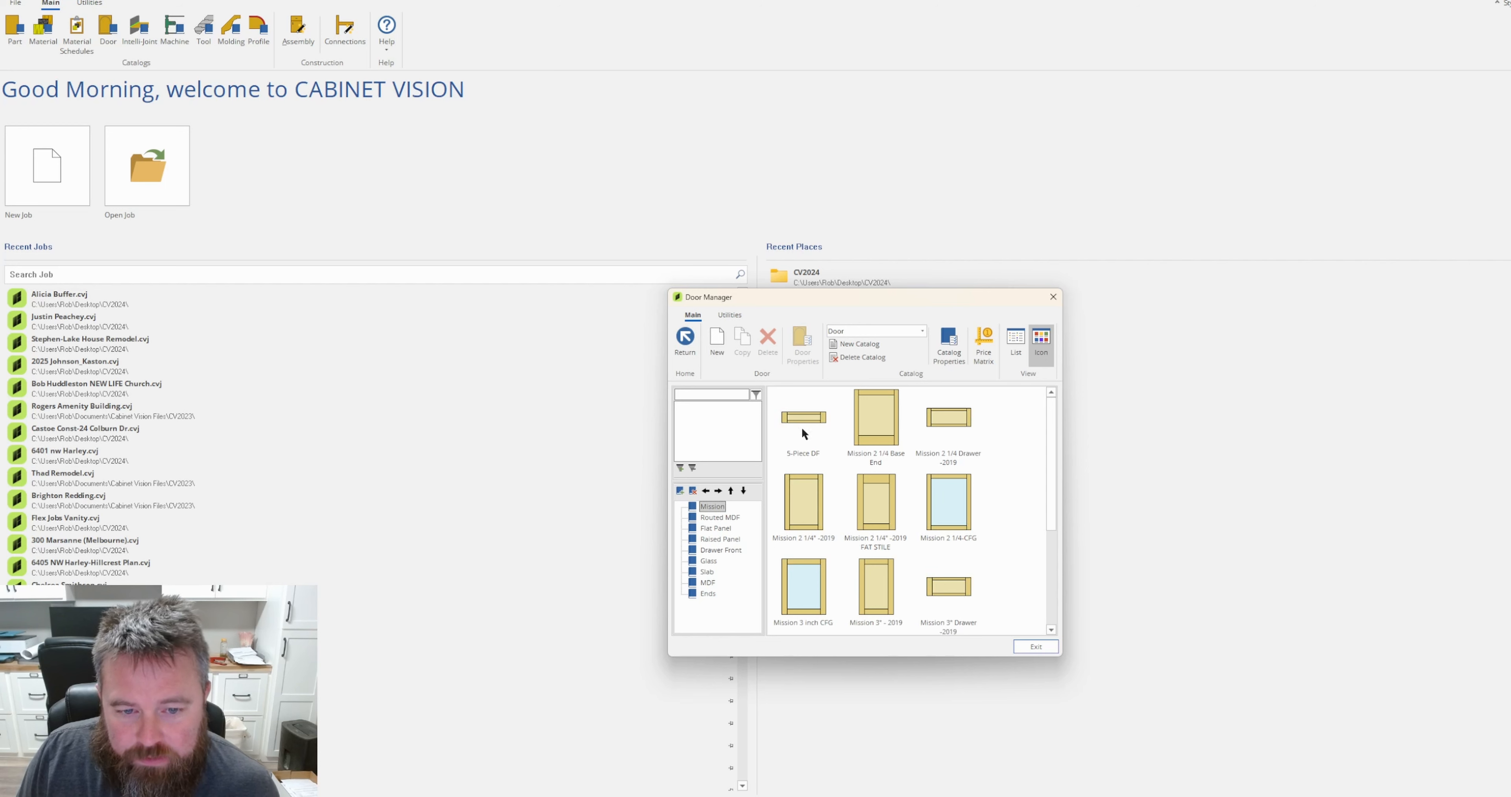
Locate 5-Piece DF in the Mission folder, view the destination folders for moving it, cancel the move, and close the Door Manager.
left_click(714, 520)
left_click(711, 508)
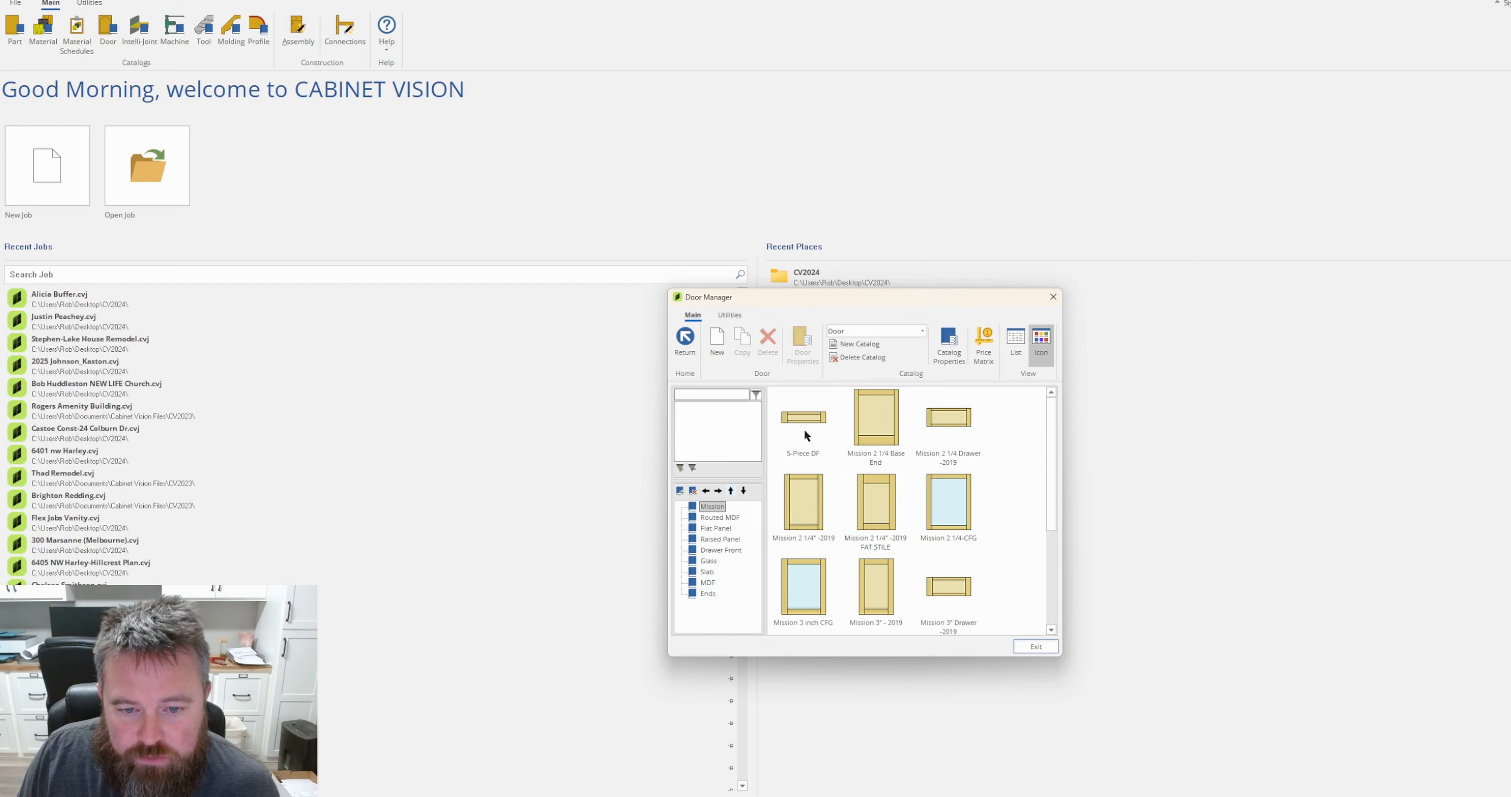
right_click(814, 432)
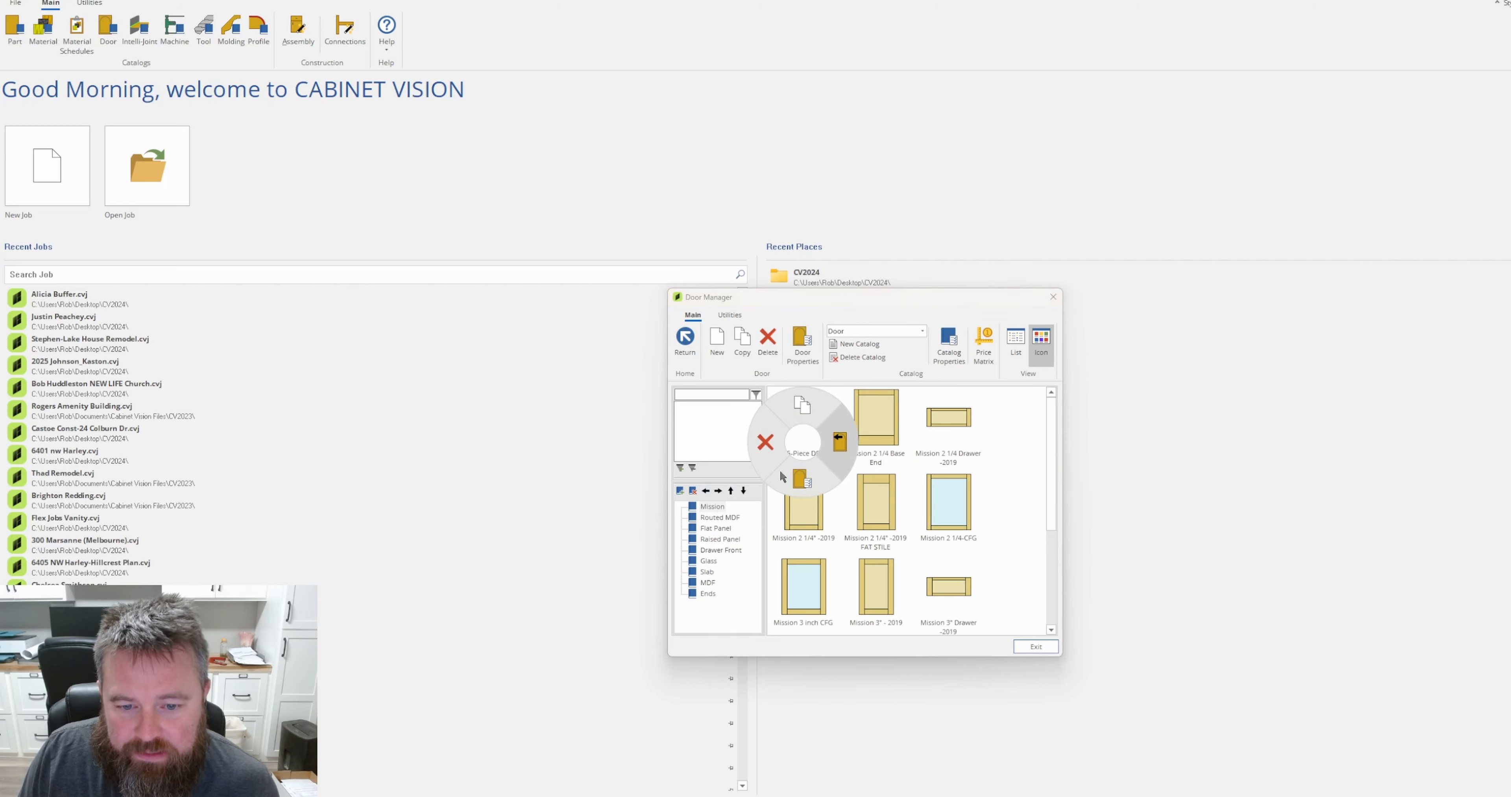
left_click(844, 447)
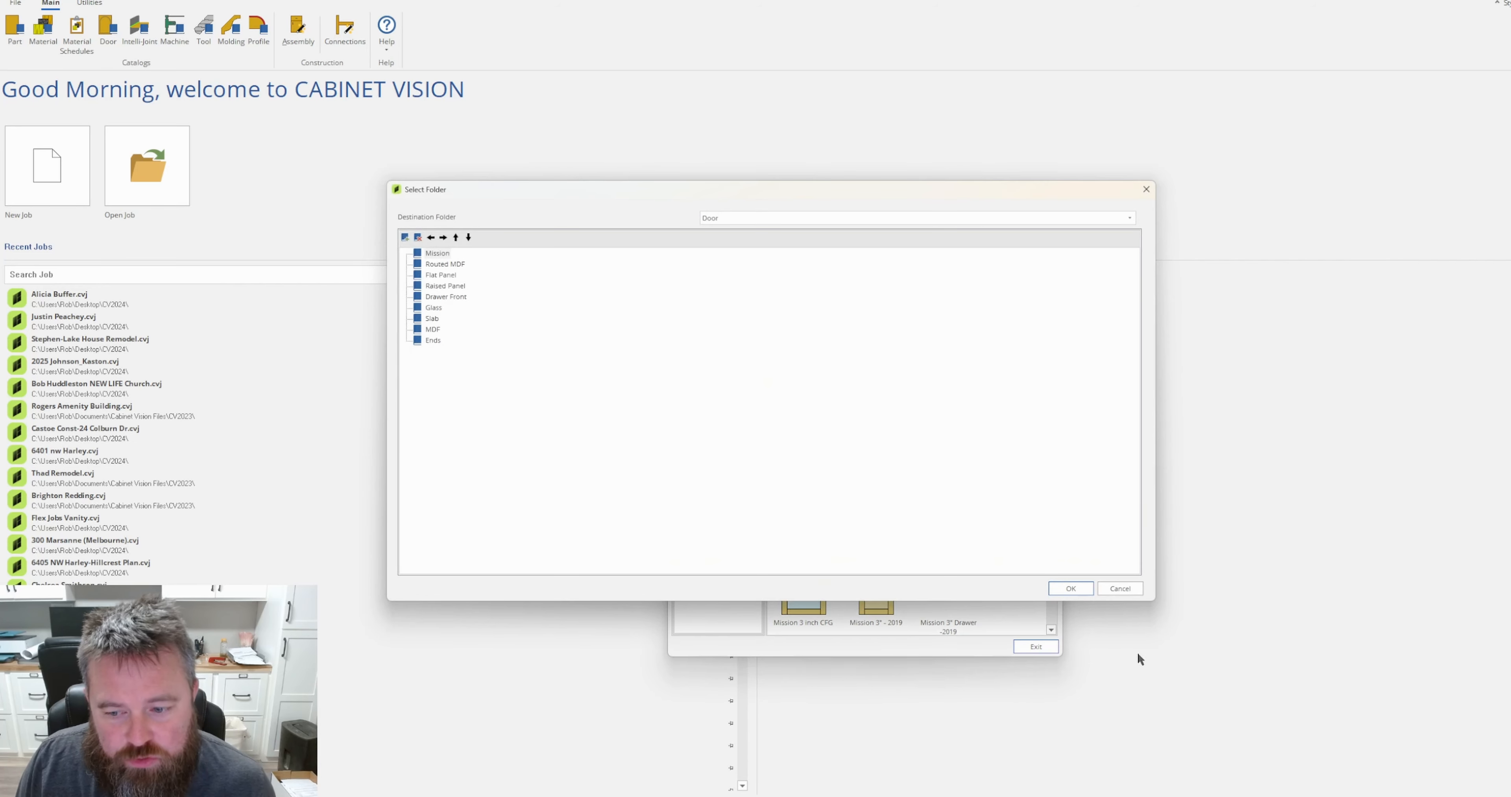
left_click(1120, 588)
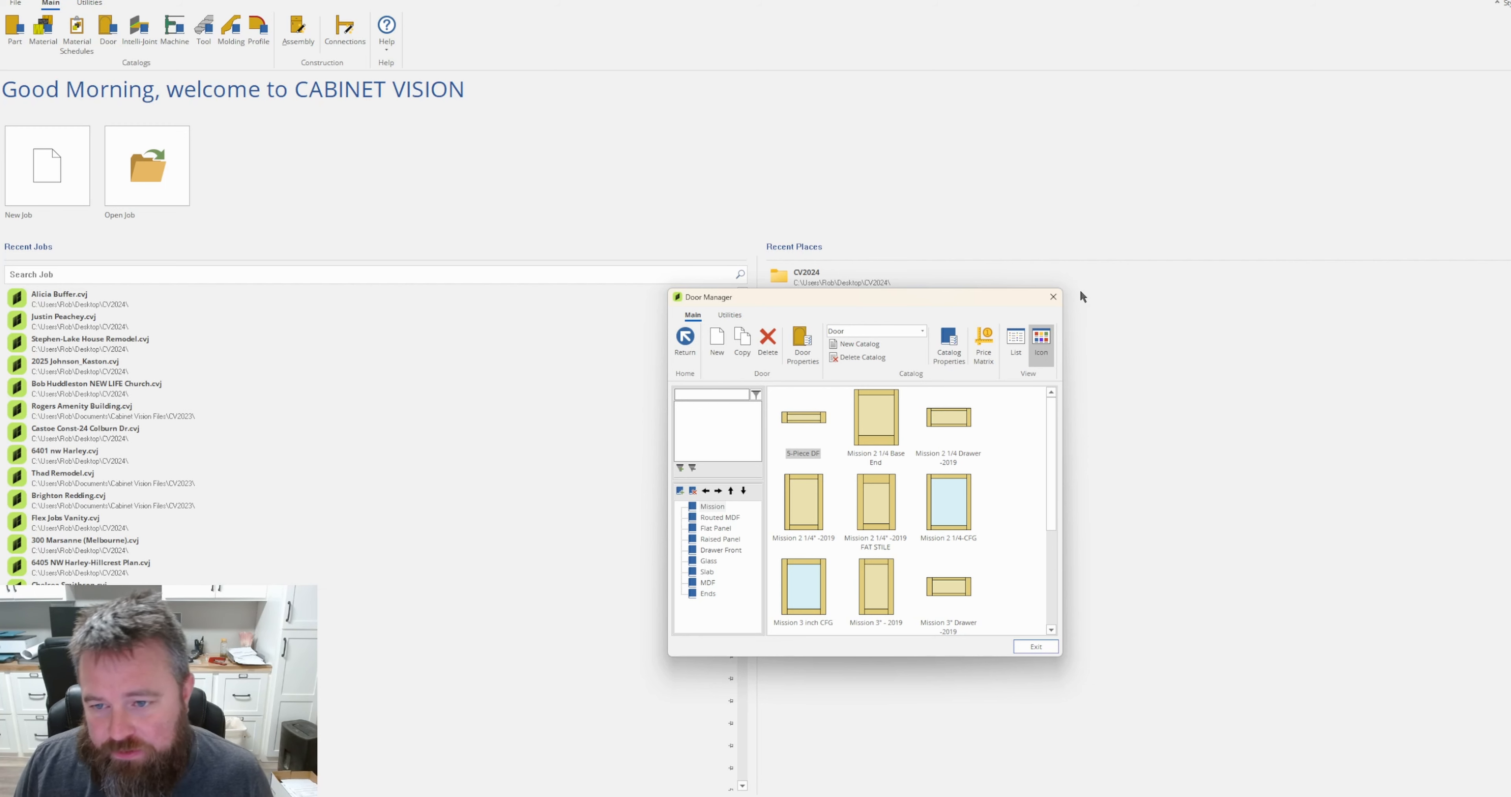
left_click(1054, 297)
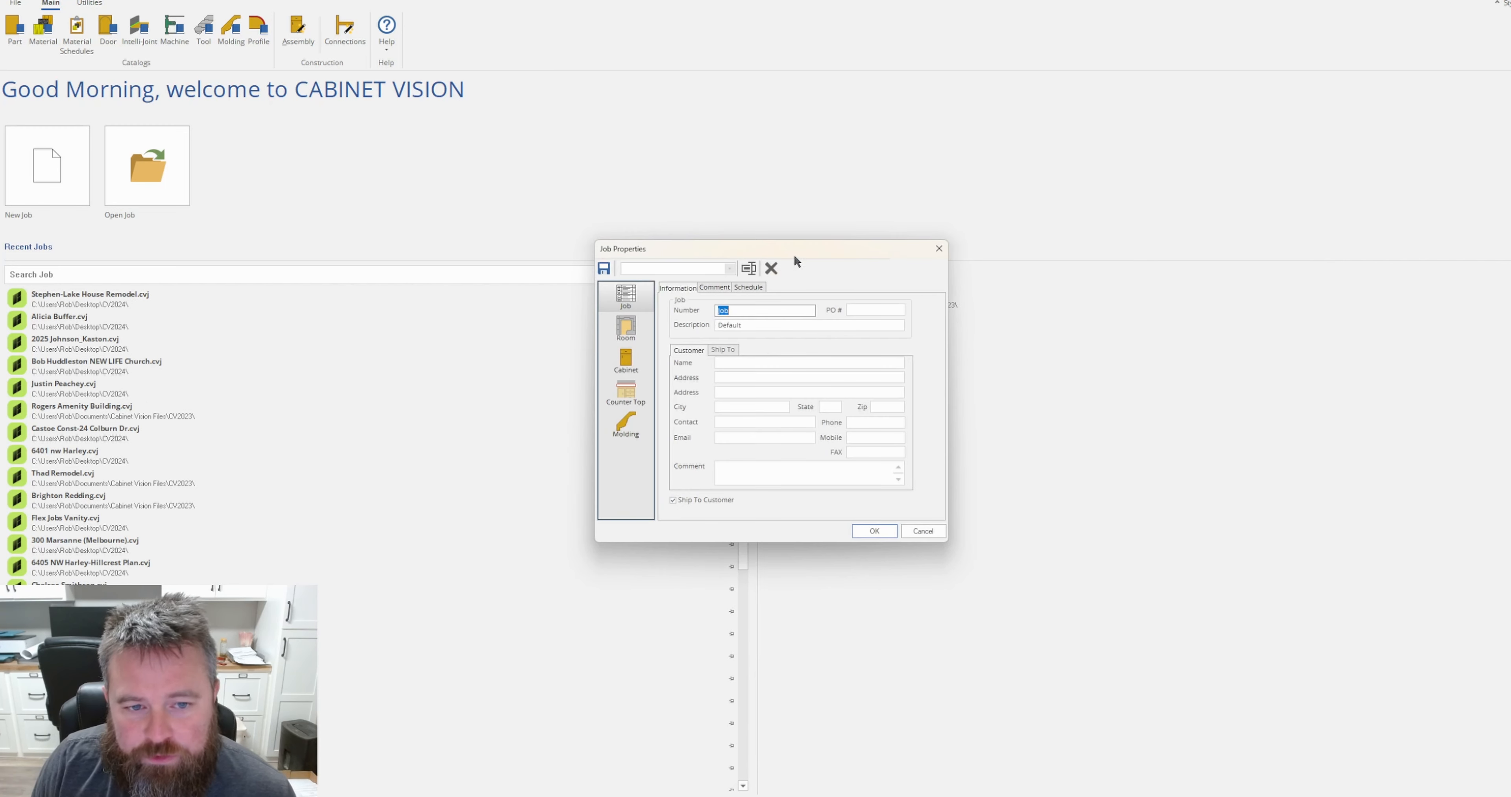
Set the job's overall cabinet door style to 5 Piece Custom Door, searching the door catalog for "5 piece".
left_click(627, 362)
left_click(781, 287)
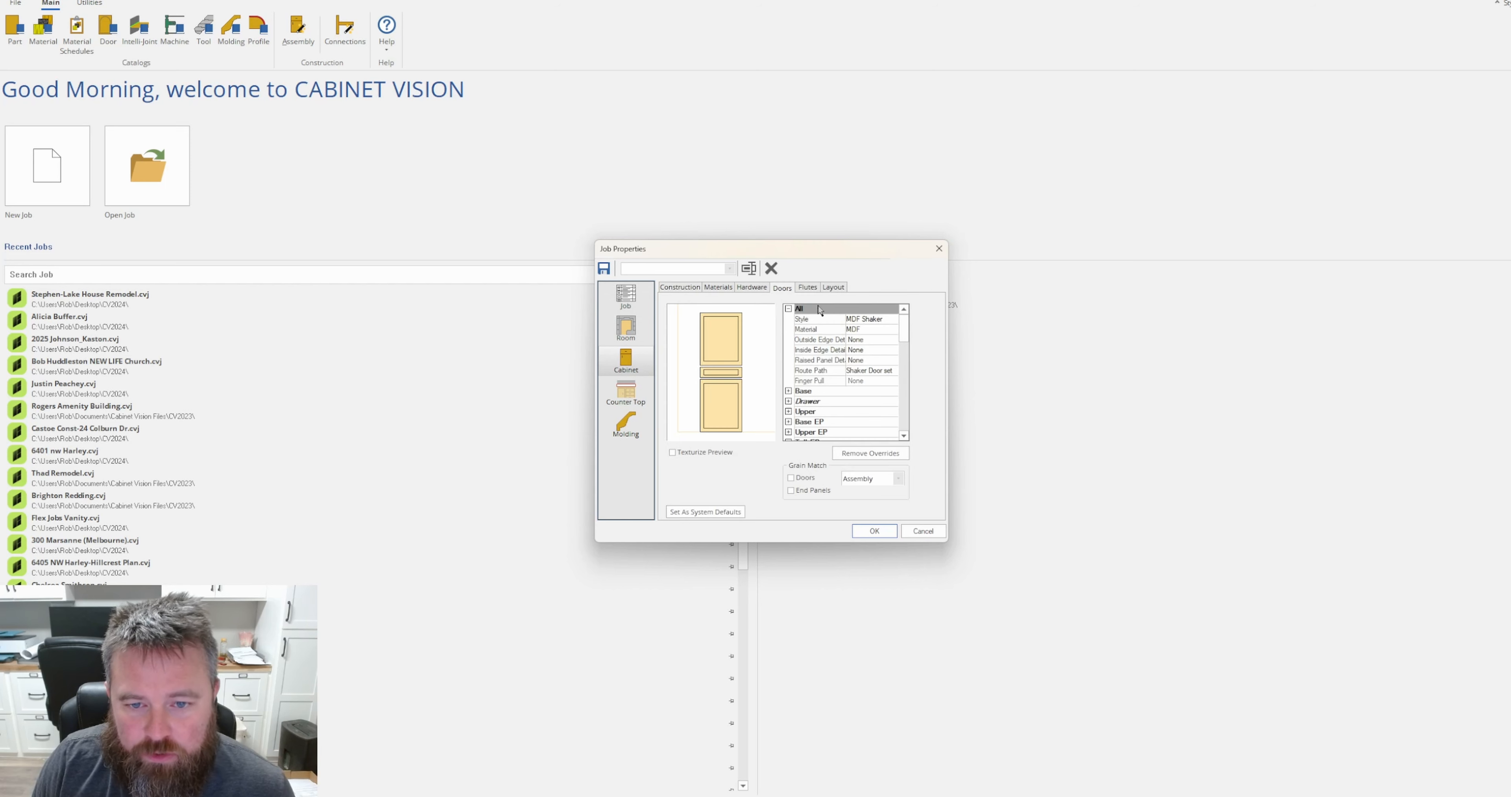
left_click(882, 316)
left_click(896, 316)
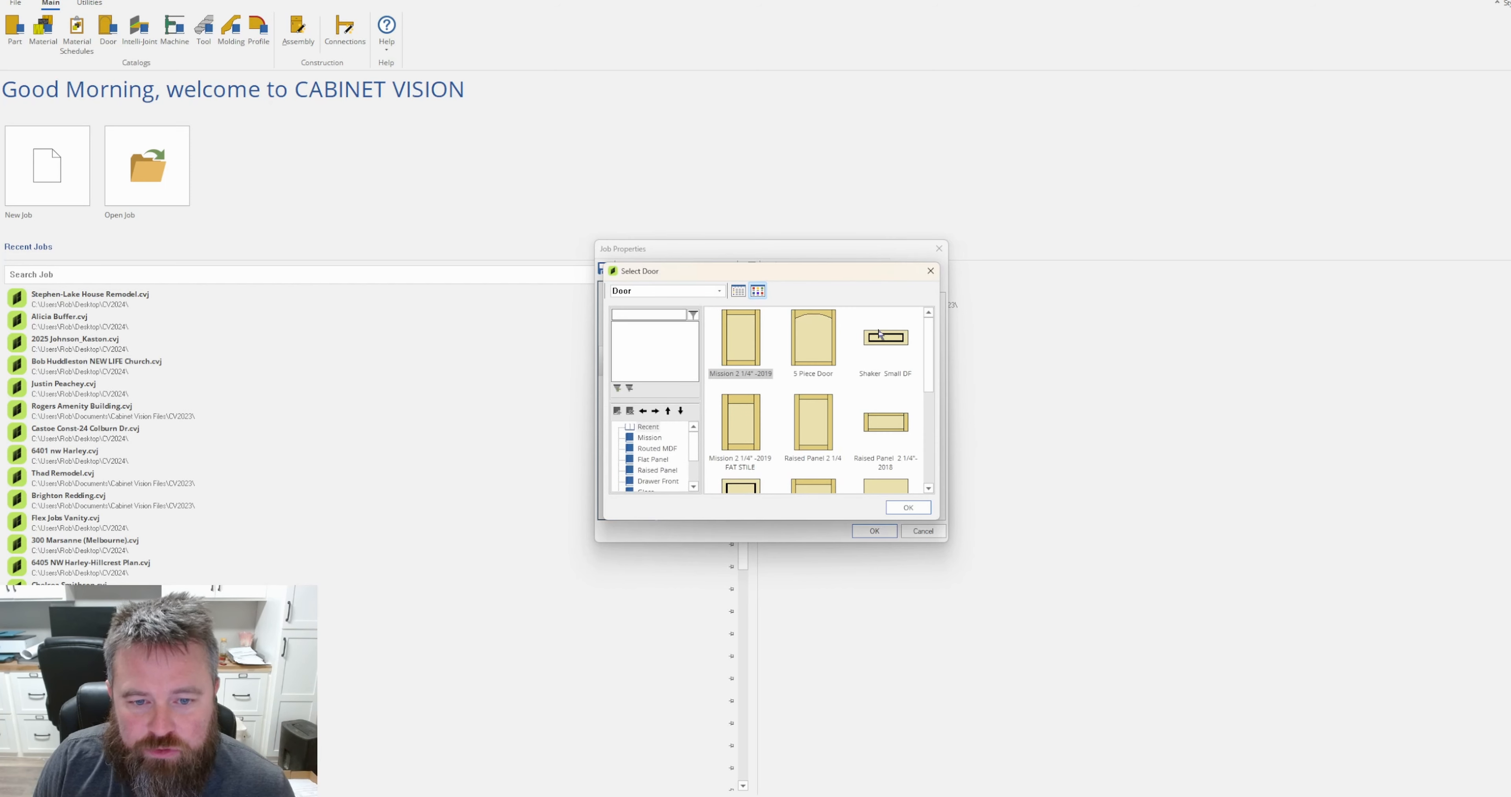
left_click(639, 313)
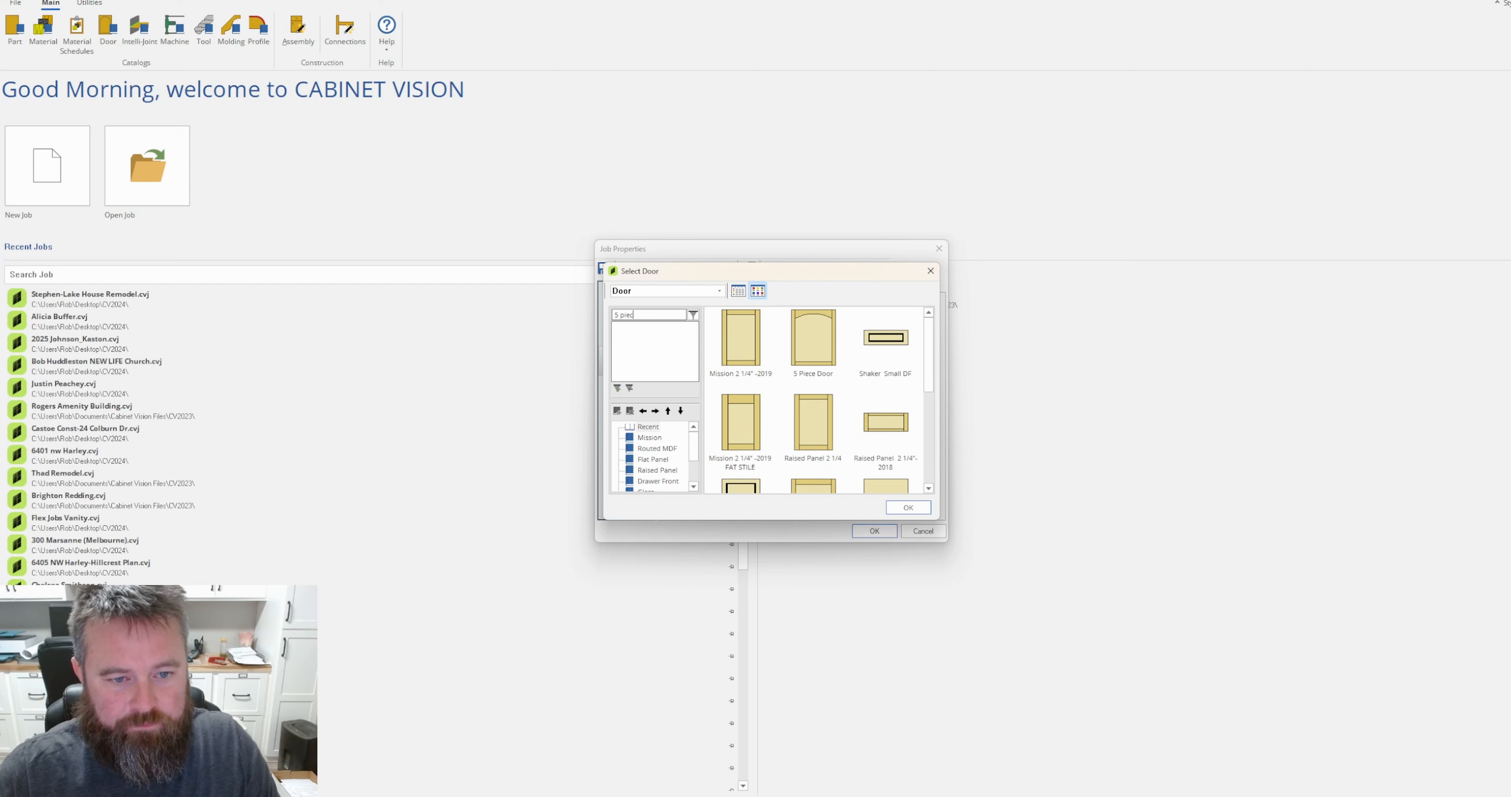
key("Return")
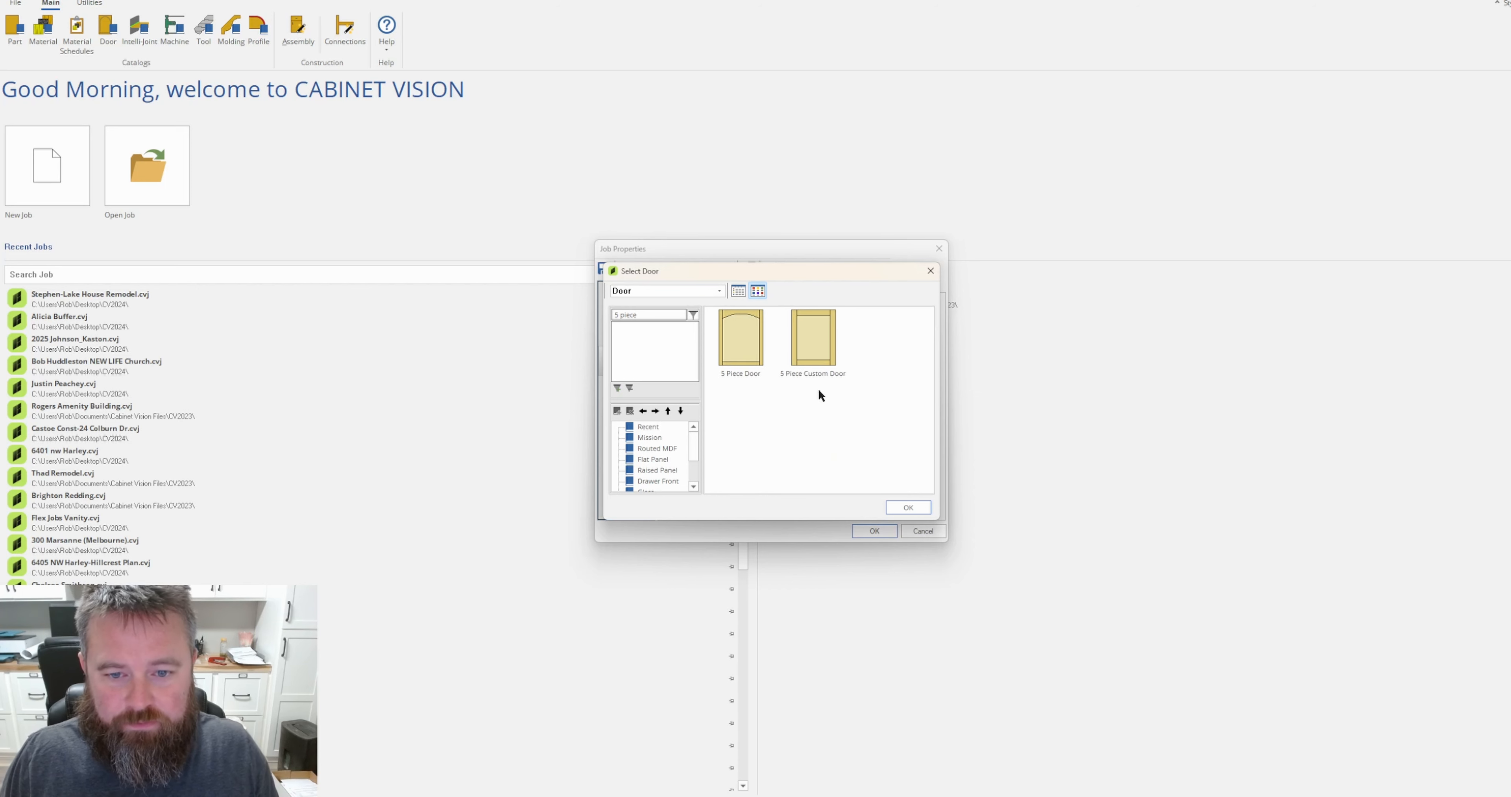
double_click(813, 358)
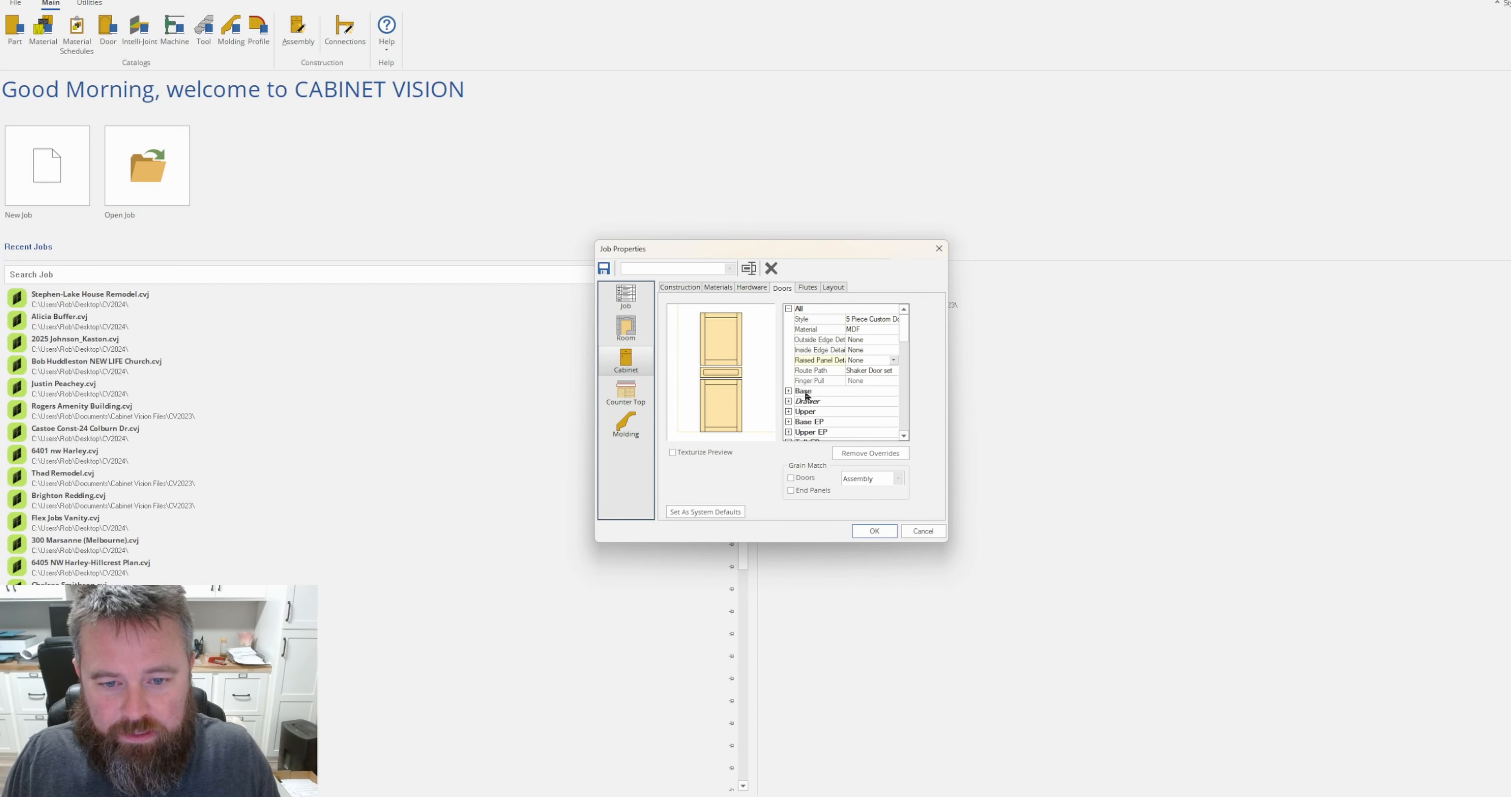
Set the Drawer style to 5-Piece DF, searching the catalog for "df", and accept the job properties.
left_click(788, 402)
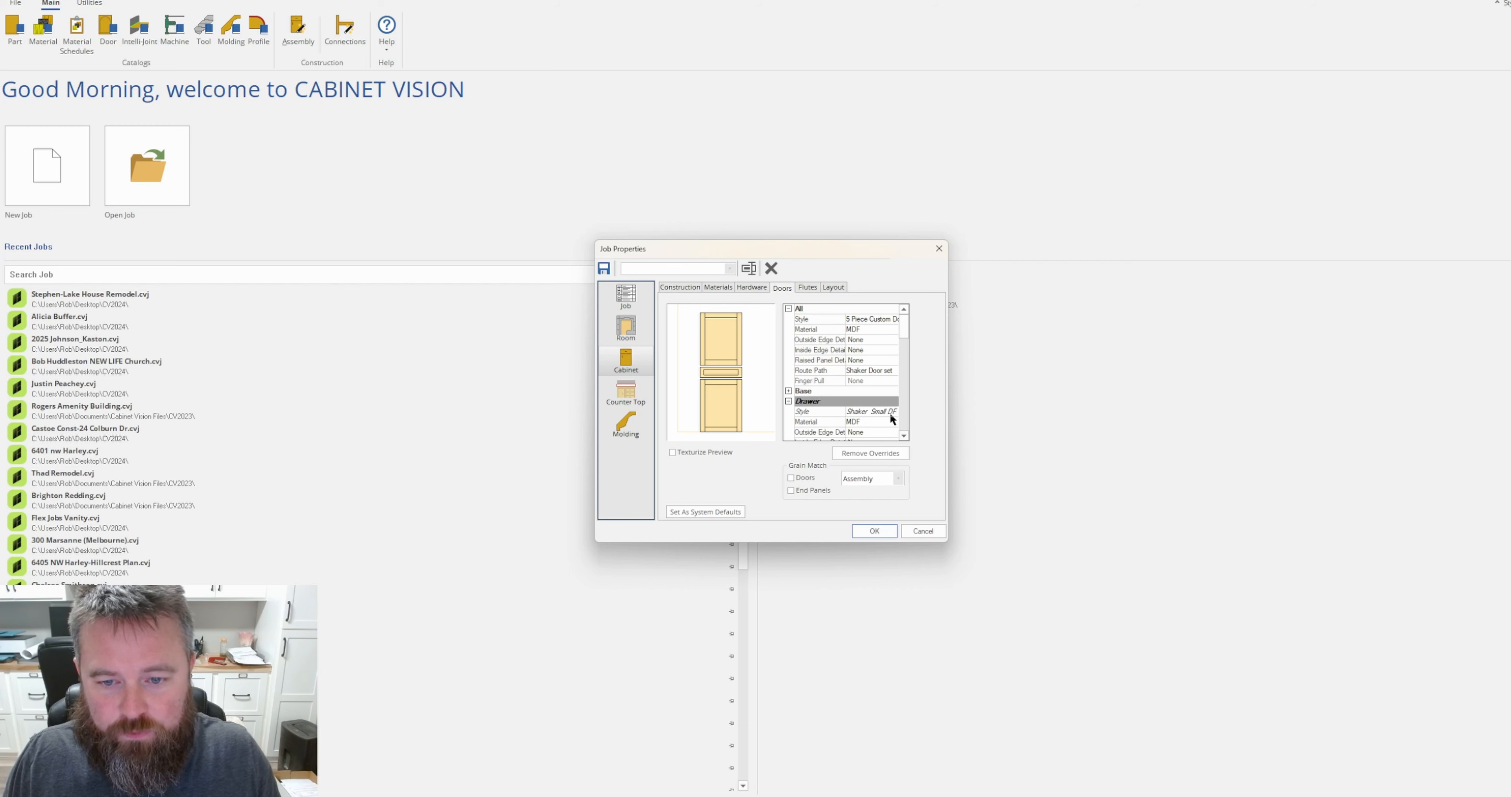
double_click(891, 413)
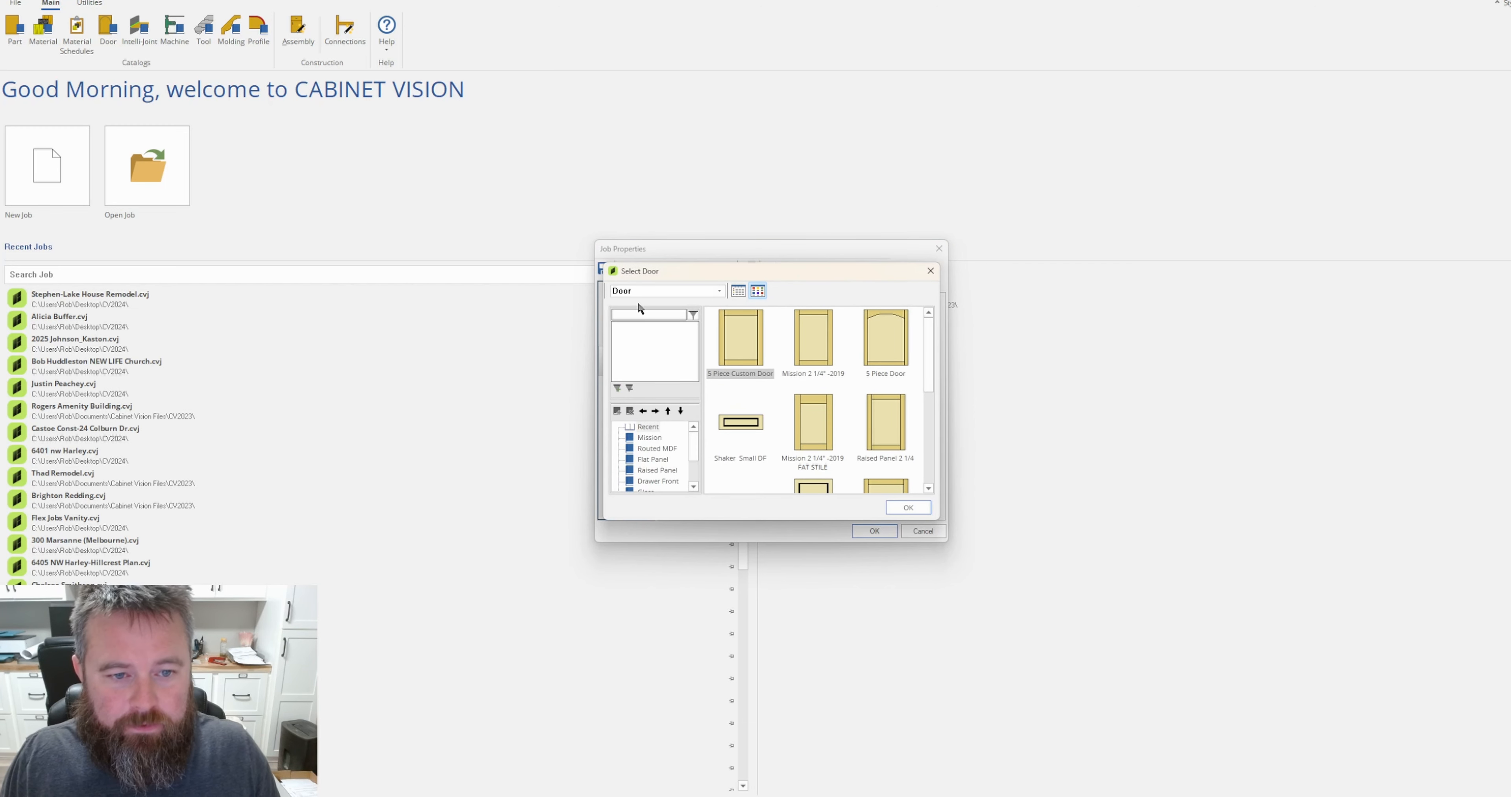
scroll(813, 405, "down", 3)
scroll(859, 426, "up", 2)
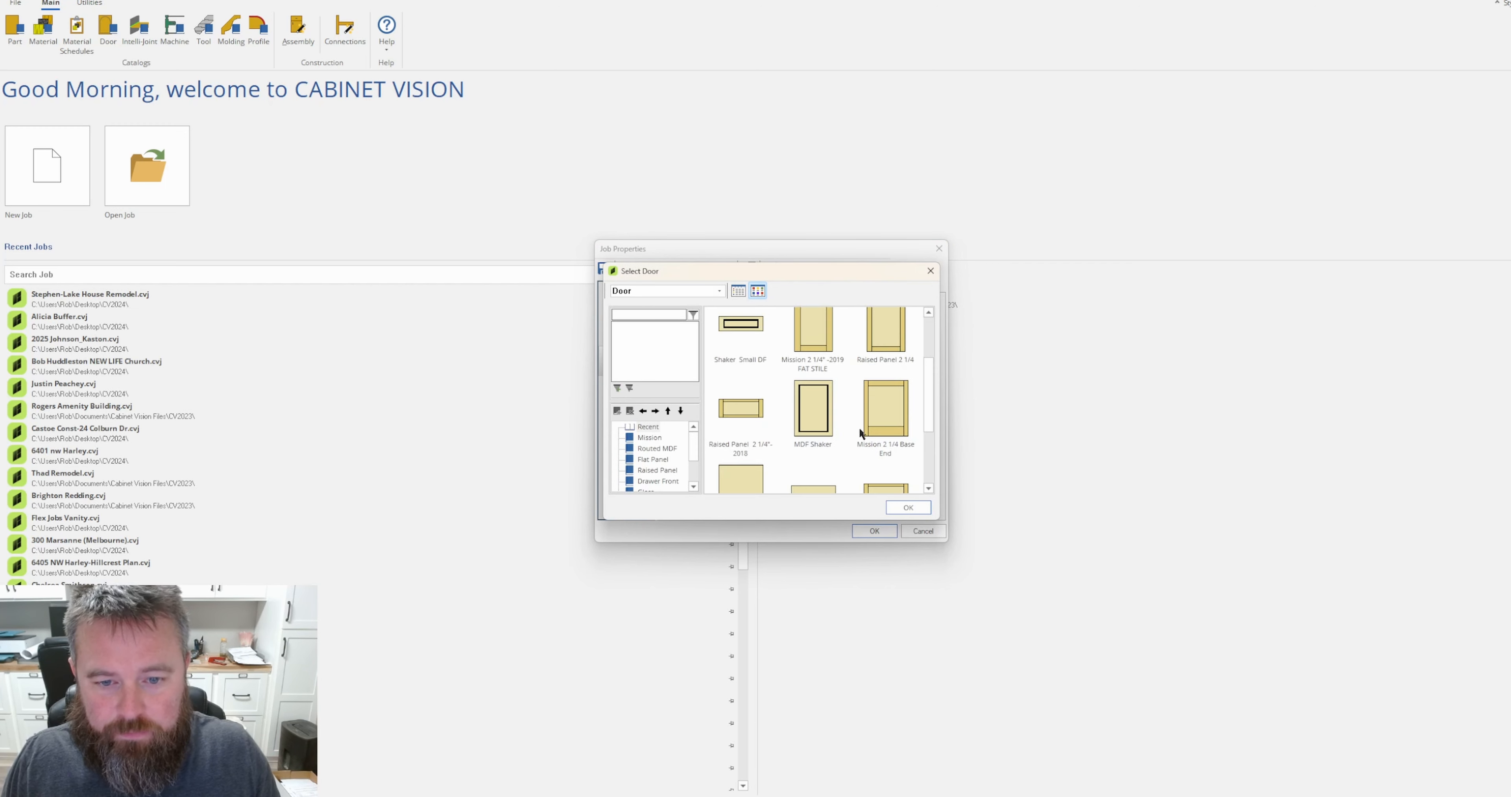
scroll(770, 465, "down", 2)
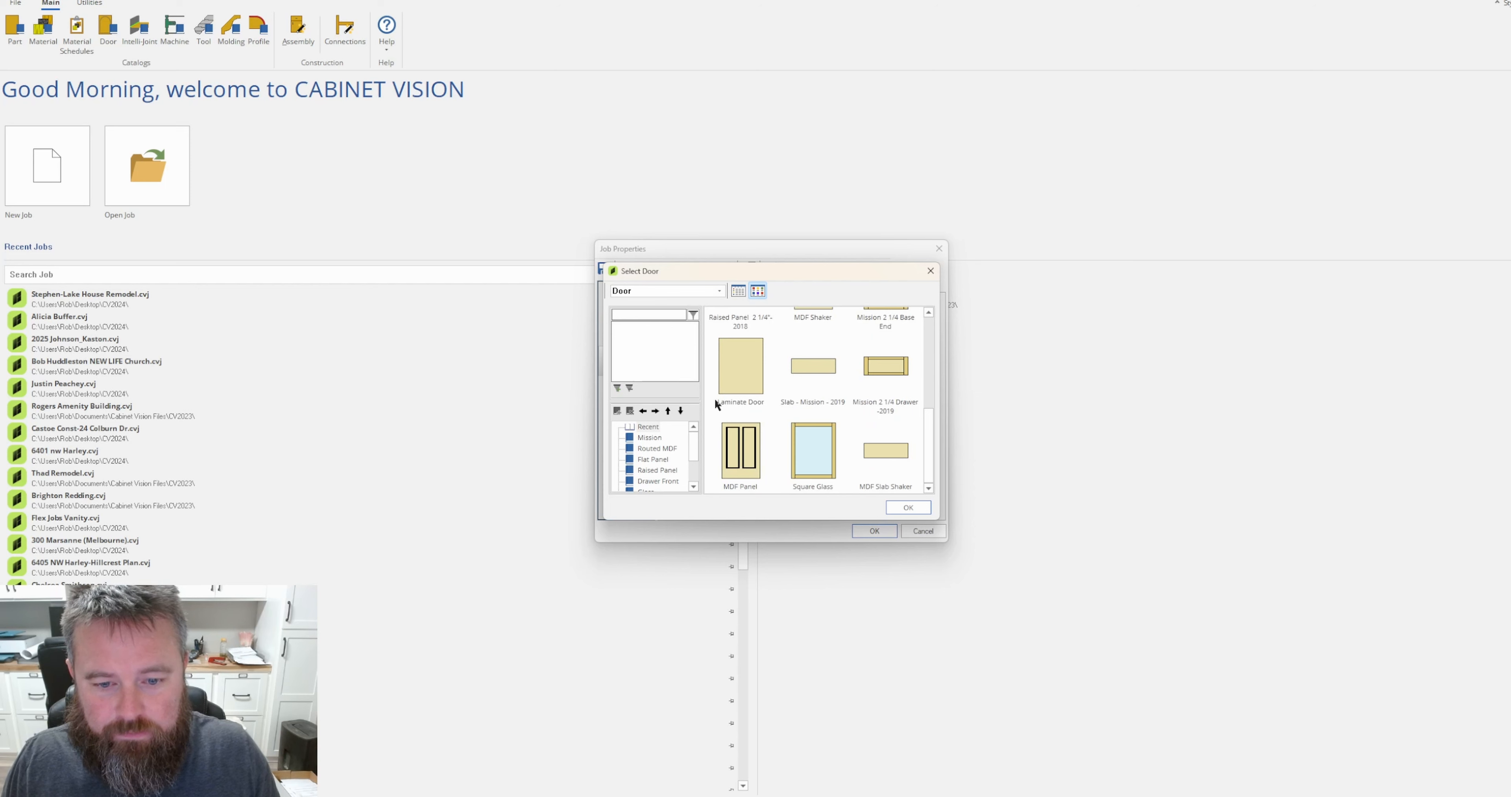
left_click(640, 315)
type("df")
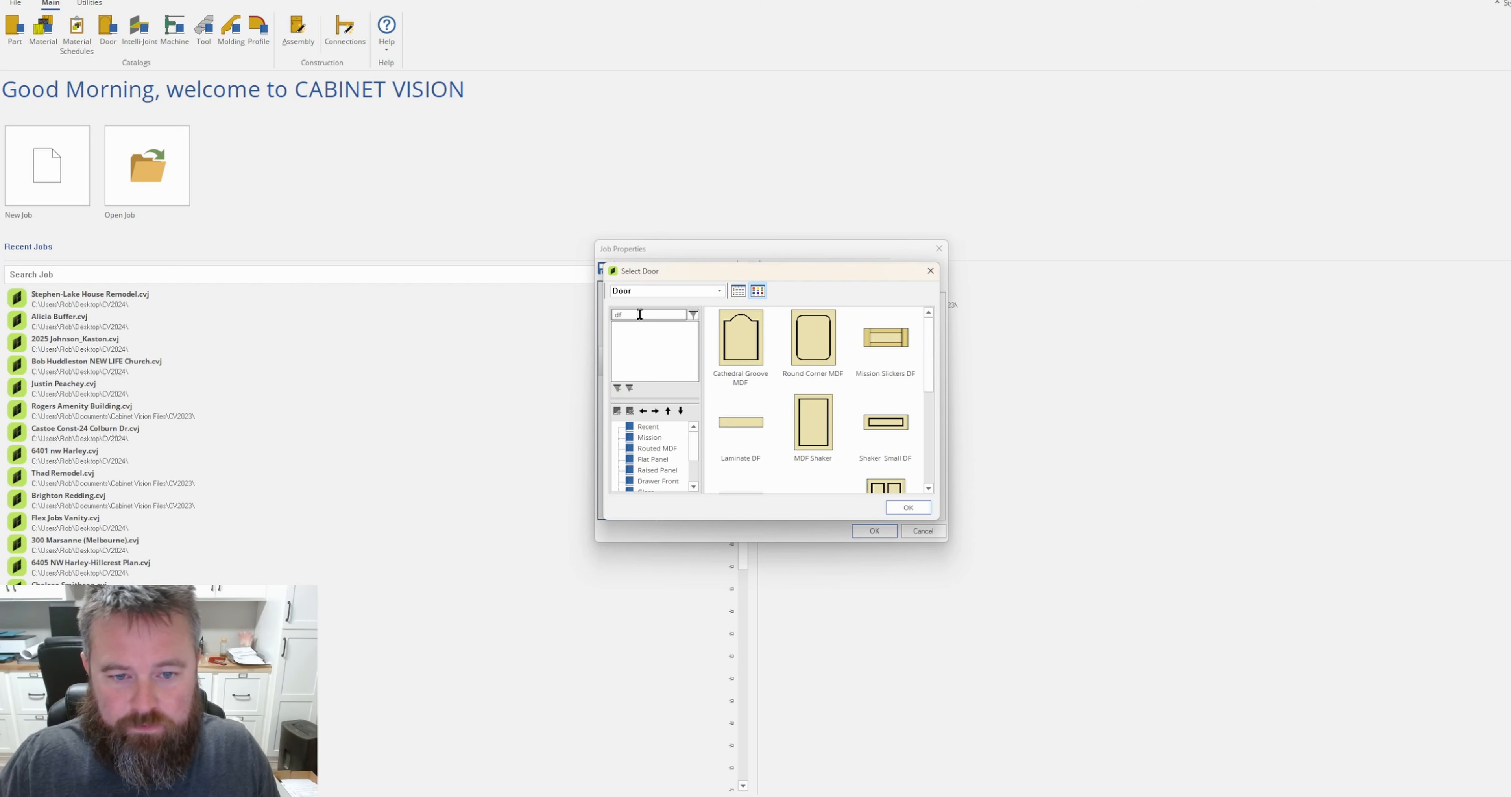
scroll(896, 387, "down", 2)
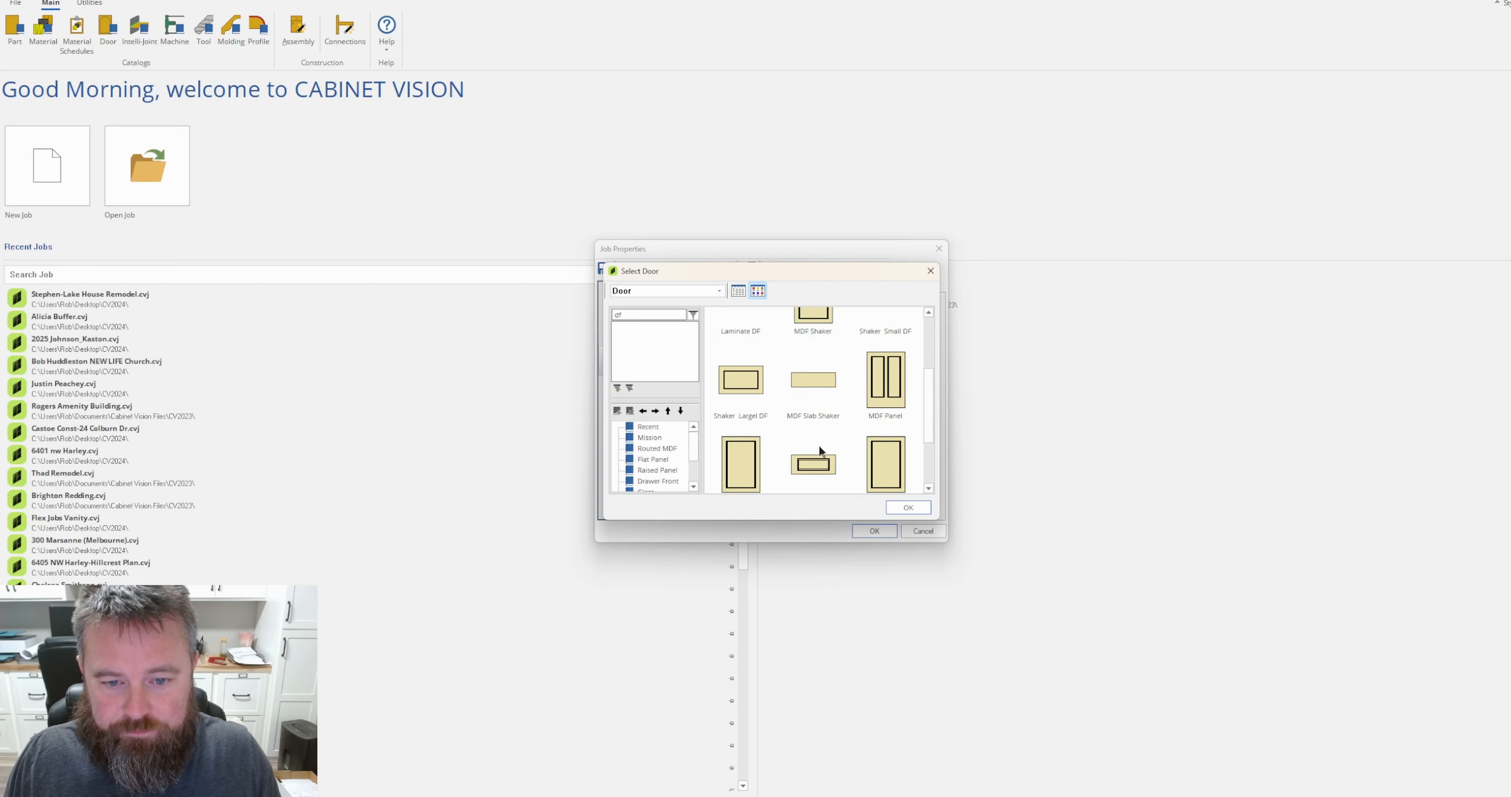
scroll(819, 447, "down", 2)
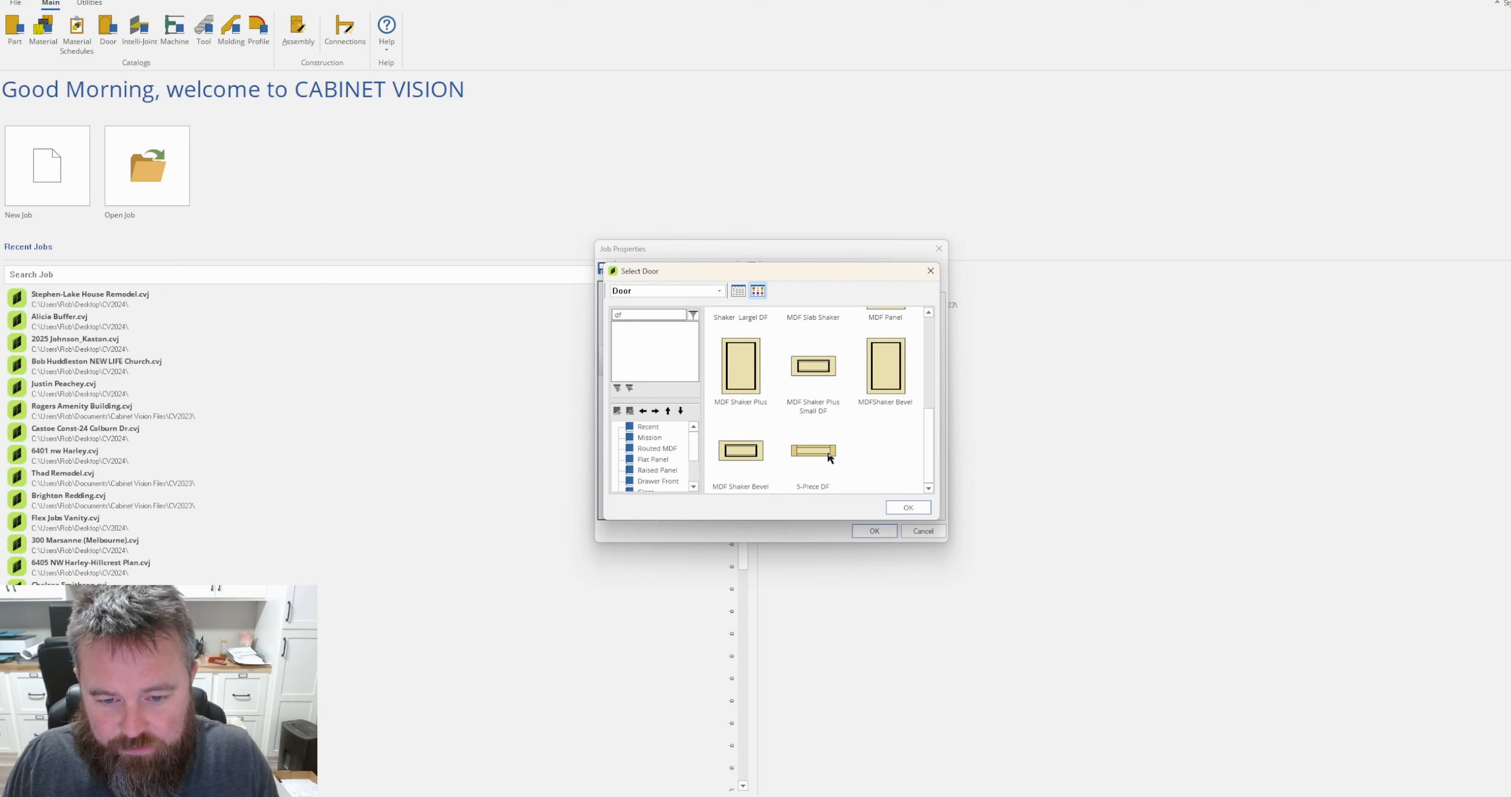
left_click(811, 454)
double_click(822, 451)
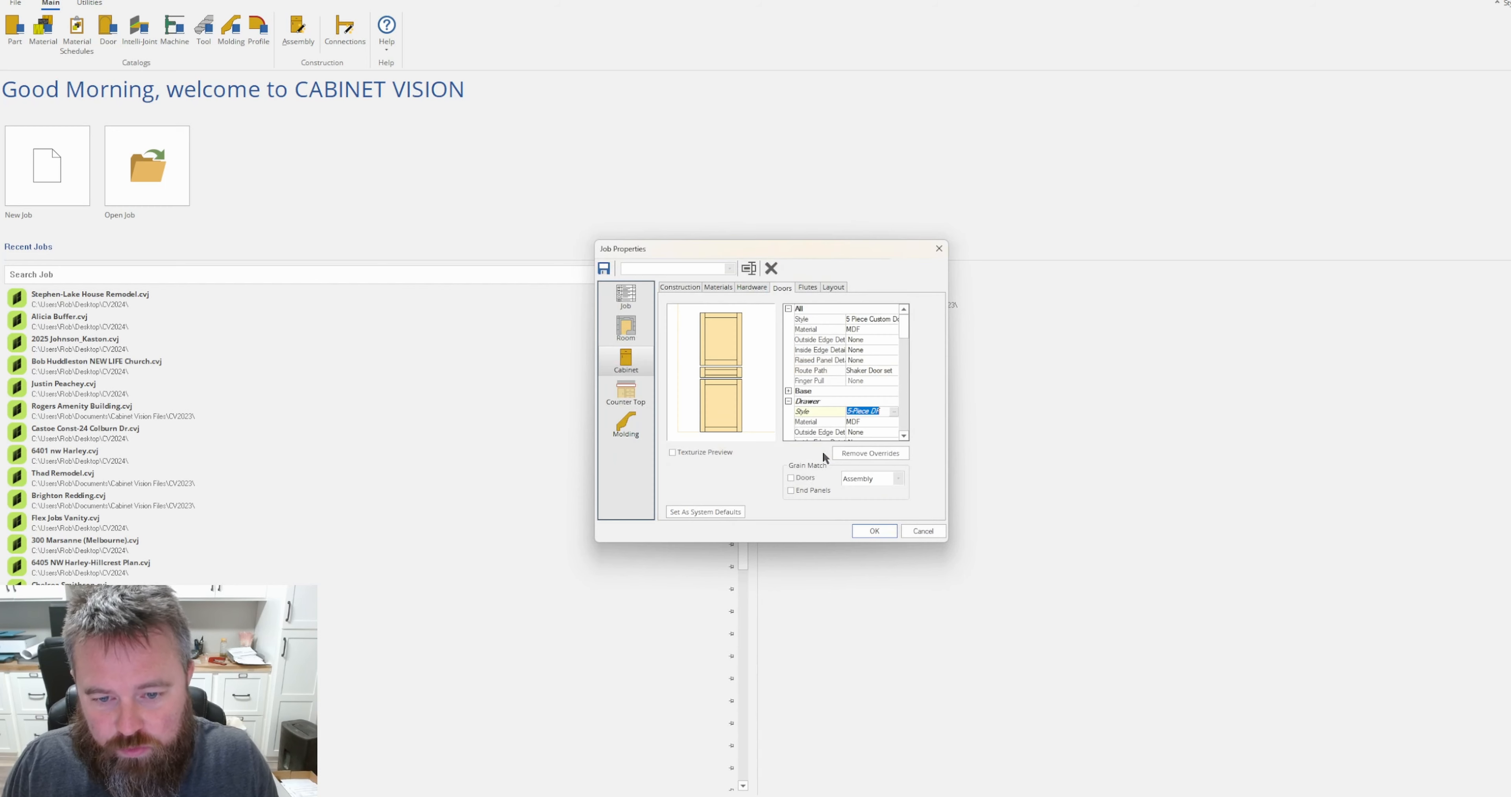
left_click(867, 532)
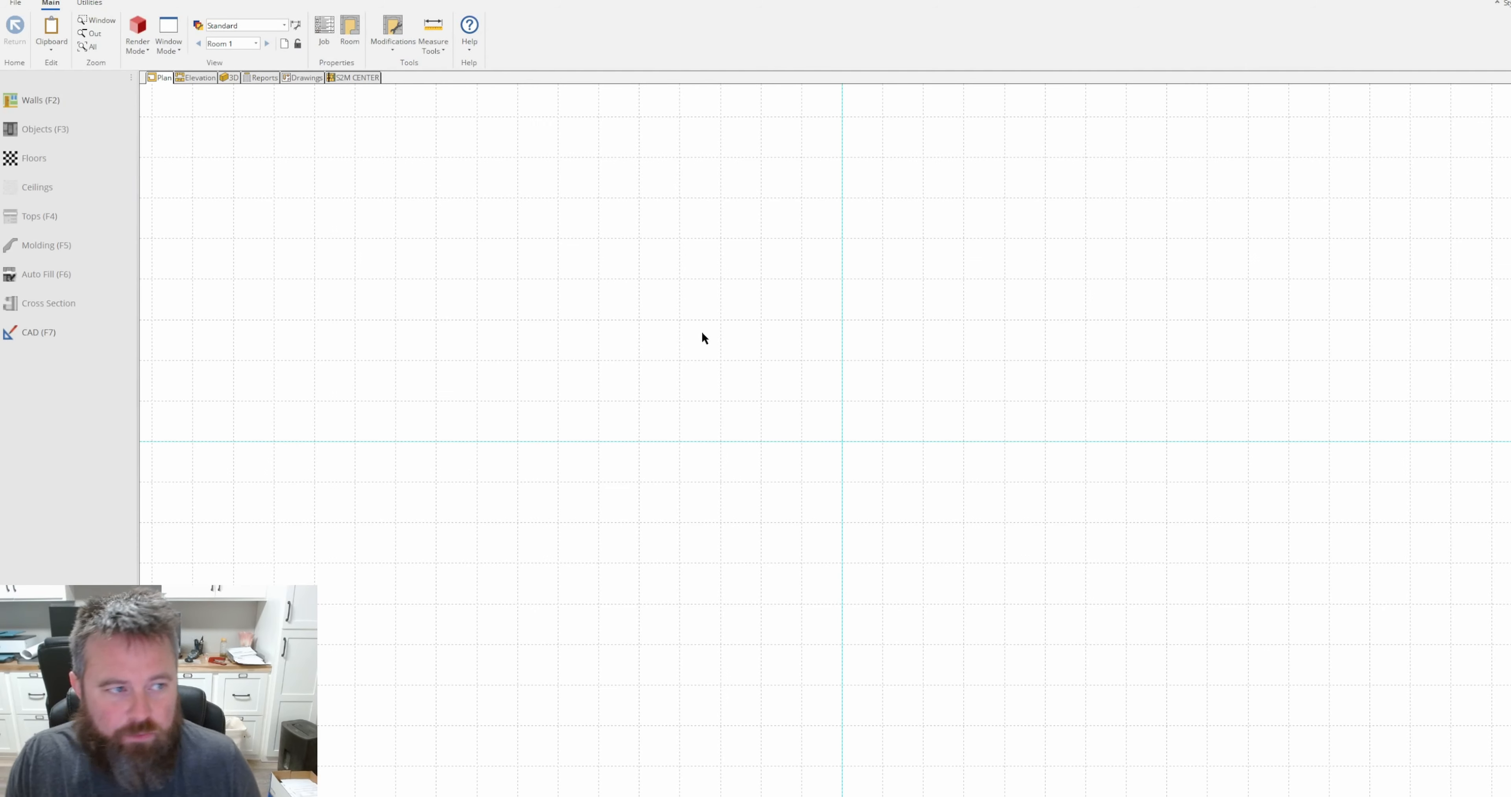
Draw a single straight horizontal wall 90 long in the plan view and finish the wall chain.
left_click(601, 360)
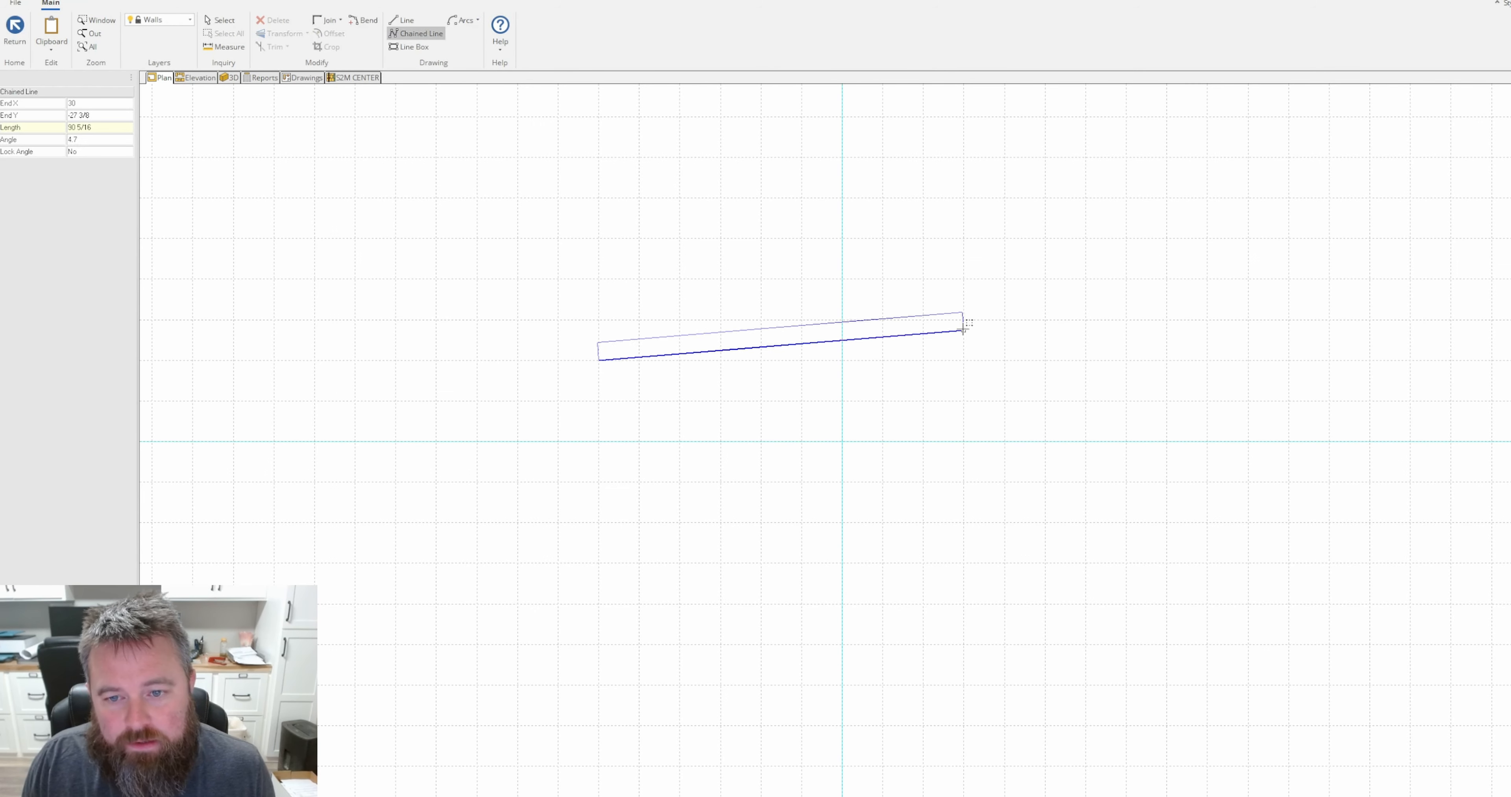
left_click(963, 362)
right_click(959, 369)
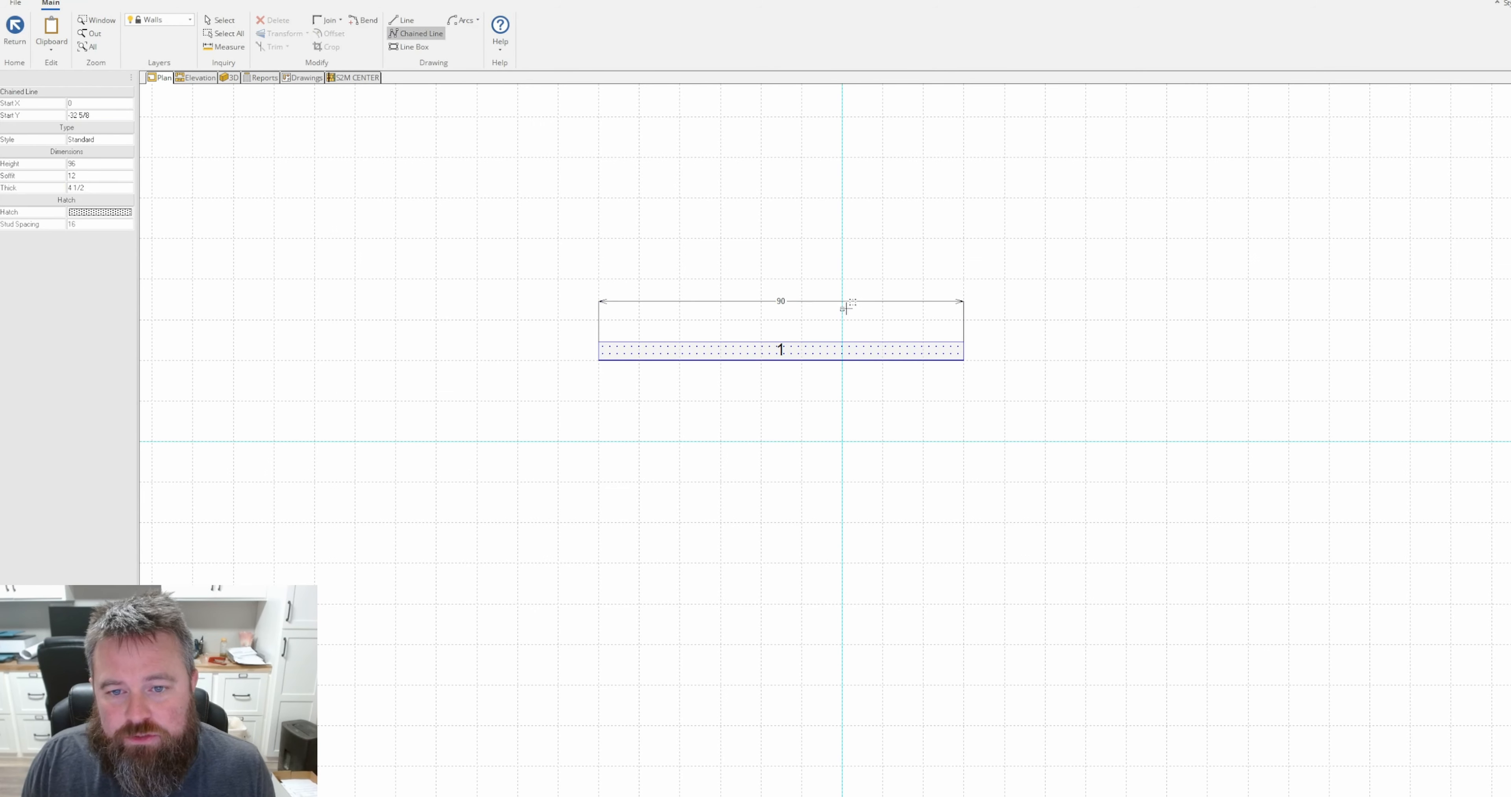
Place a Base-34 1/2H base cabinet at the left end of the wall in the elevation view.
left_click(195, 78)
left_click(56, 134)
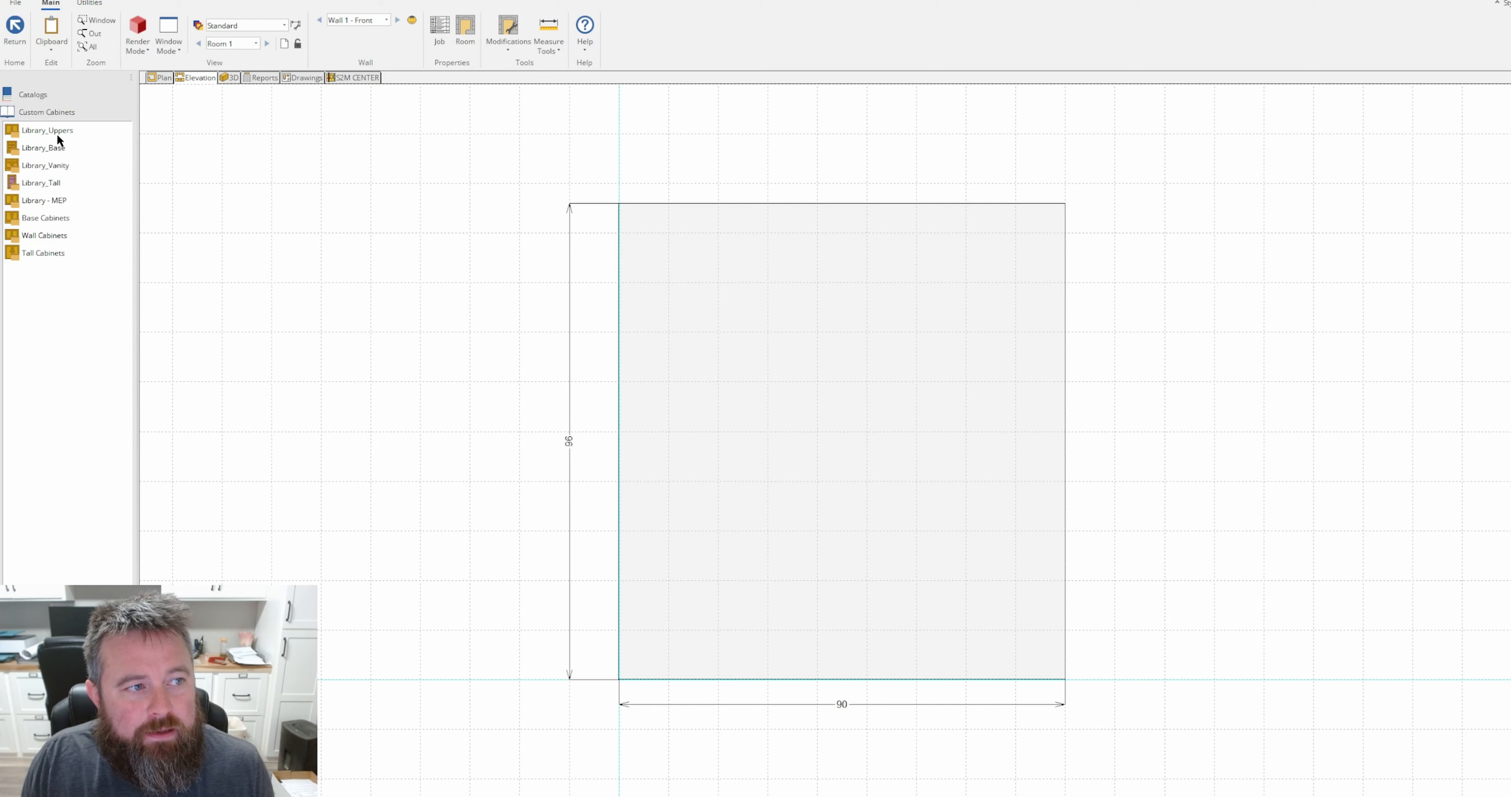
left_click(46, 219)
left_click(52, 152)
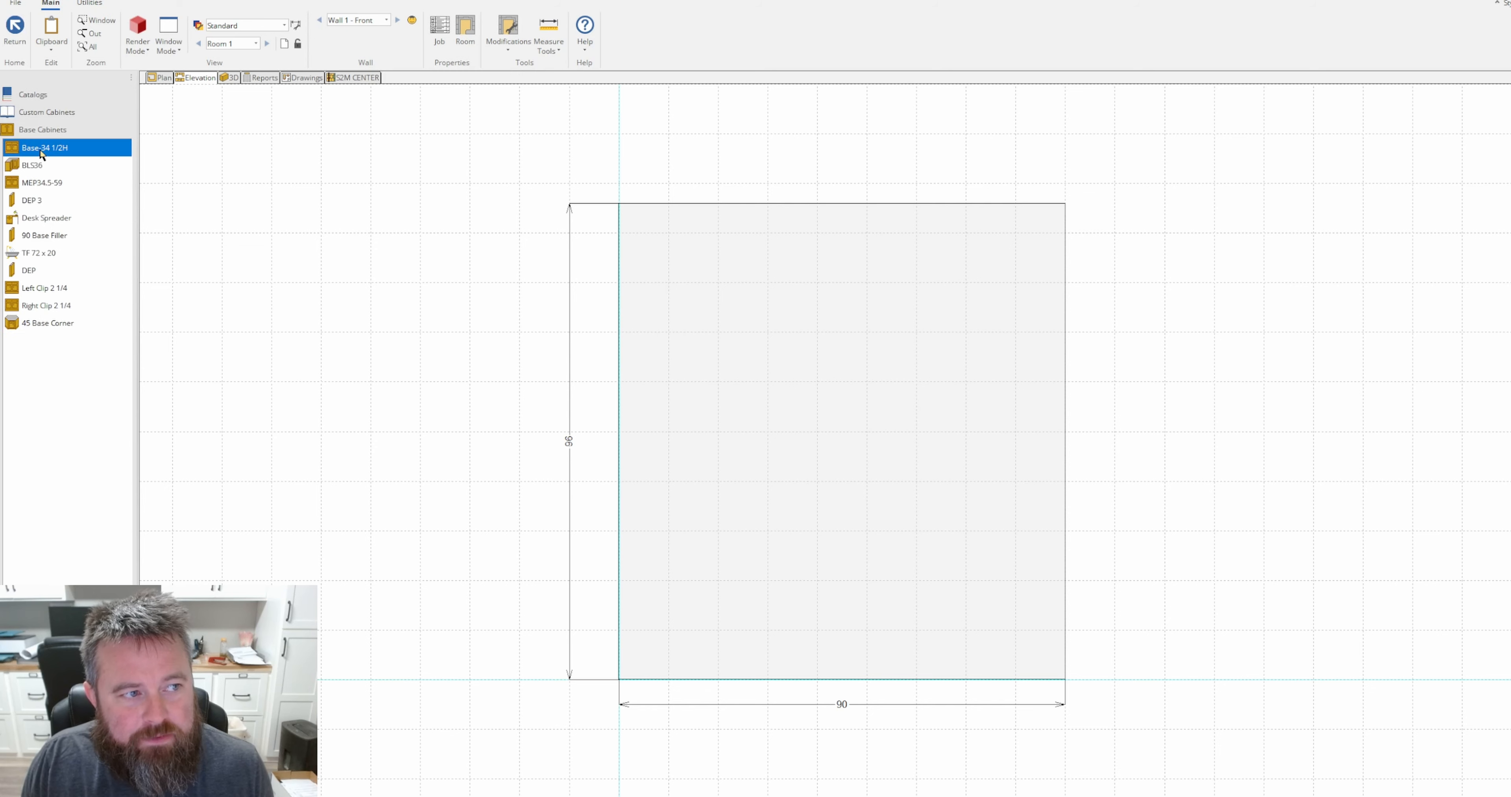
left_click(740, 639)
left_click(615, 648)
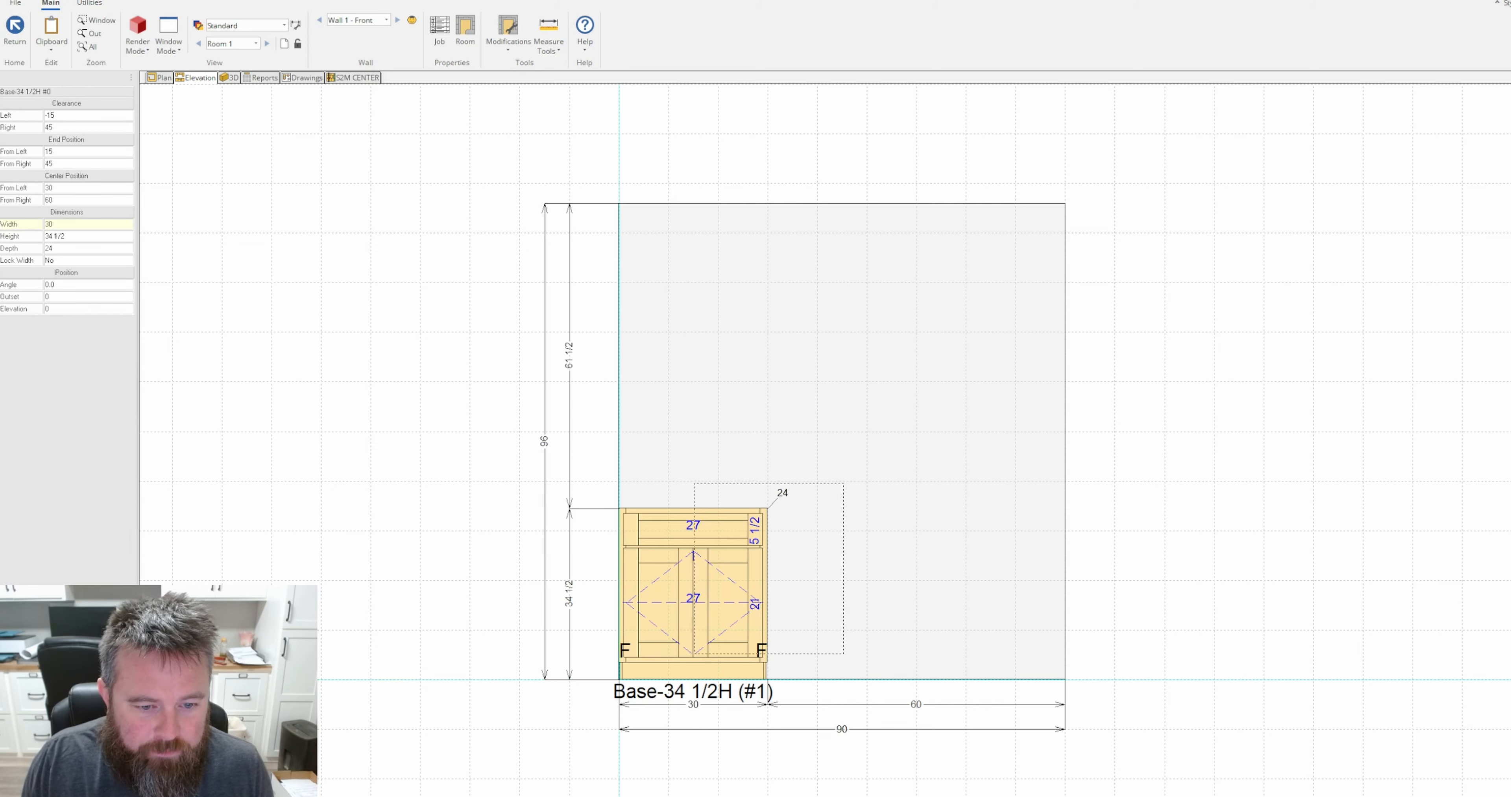
right_click(701, 641)
Open the placed base cabinet for editing, review its parts report, and return to the wall elevation.
scroll(743, 602, "up", 5)
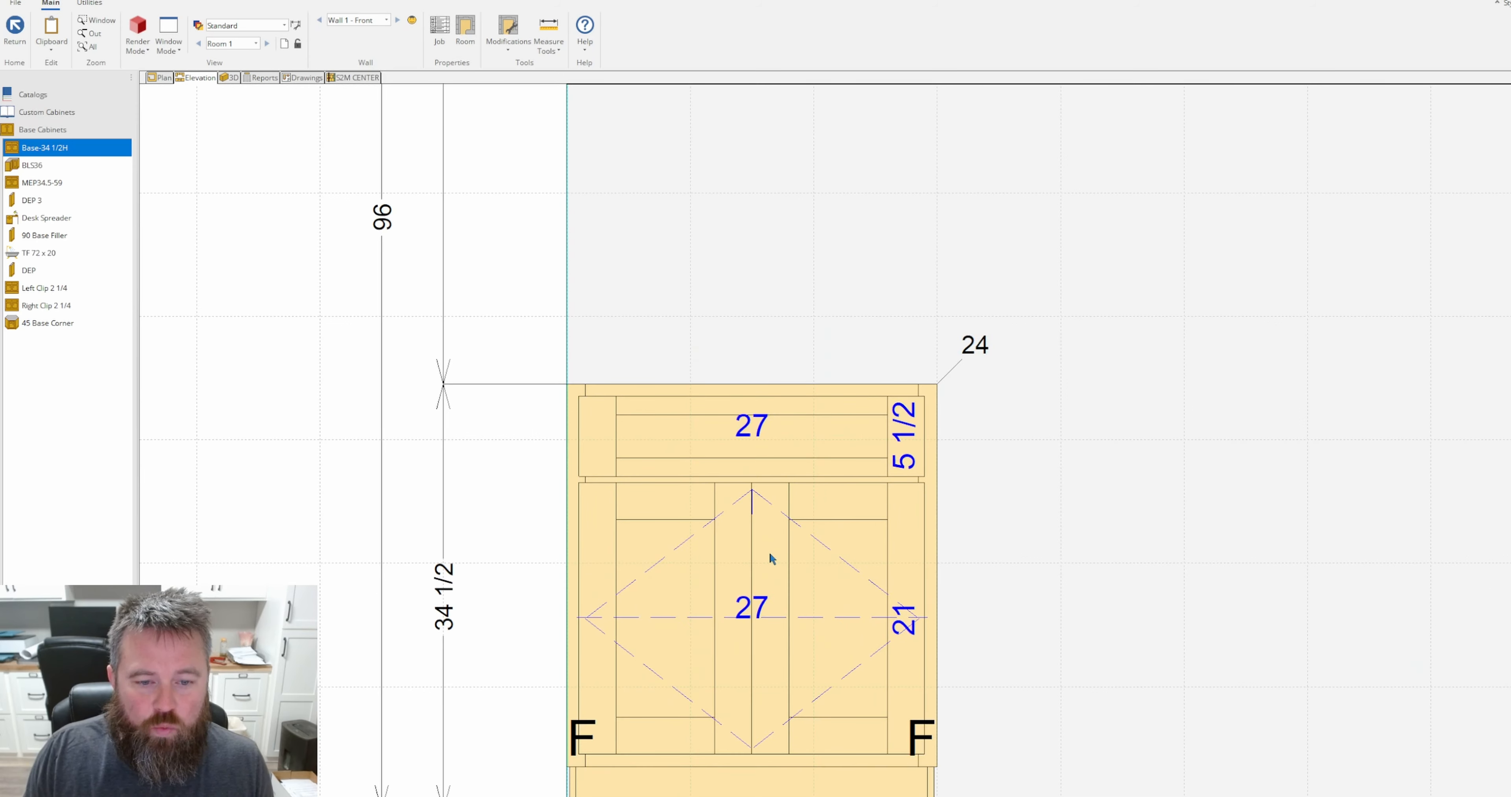
left_click(770, 557)
double_click(770, 557)
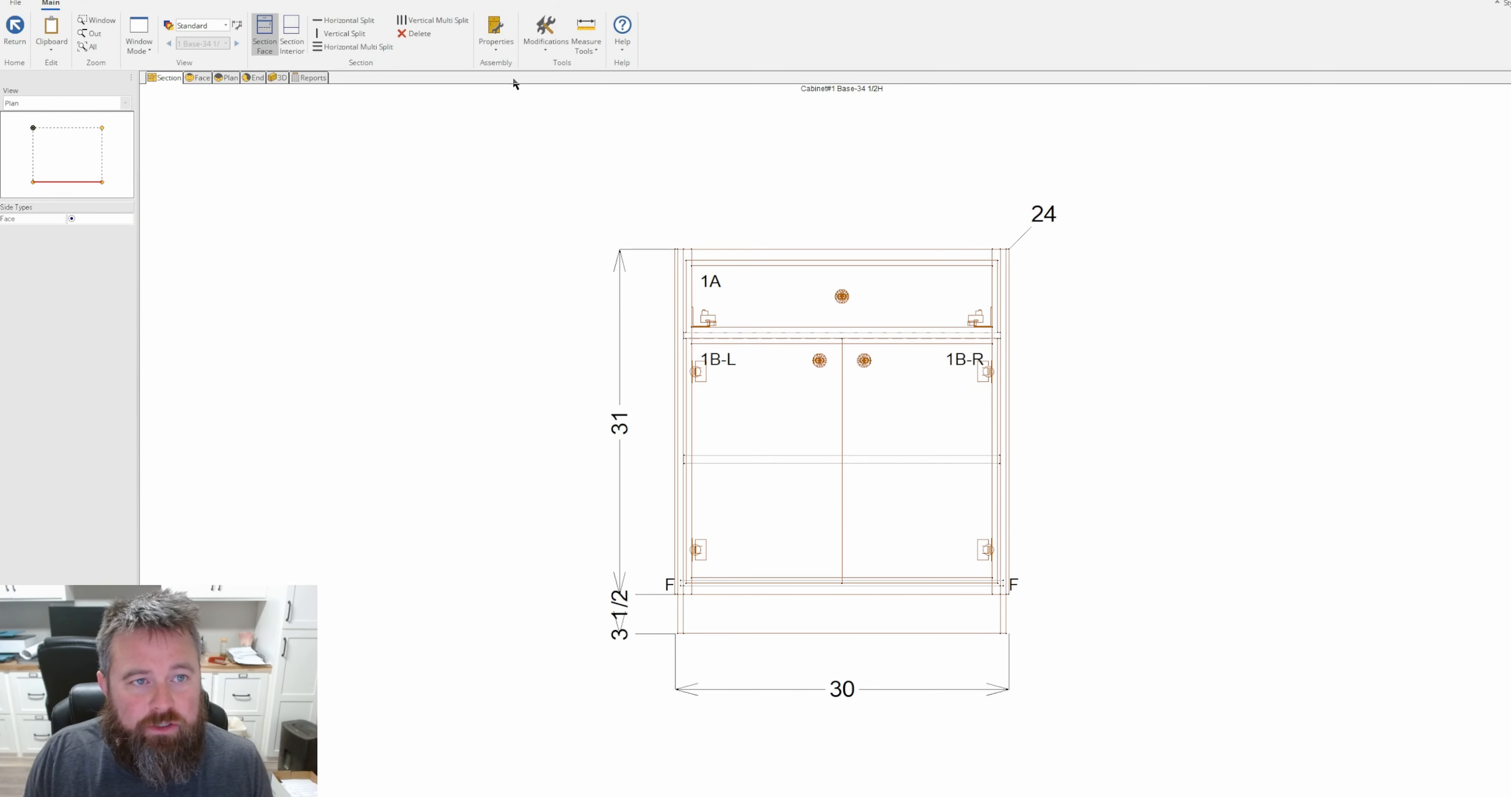
left_click(314, 78)
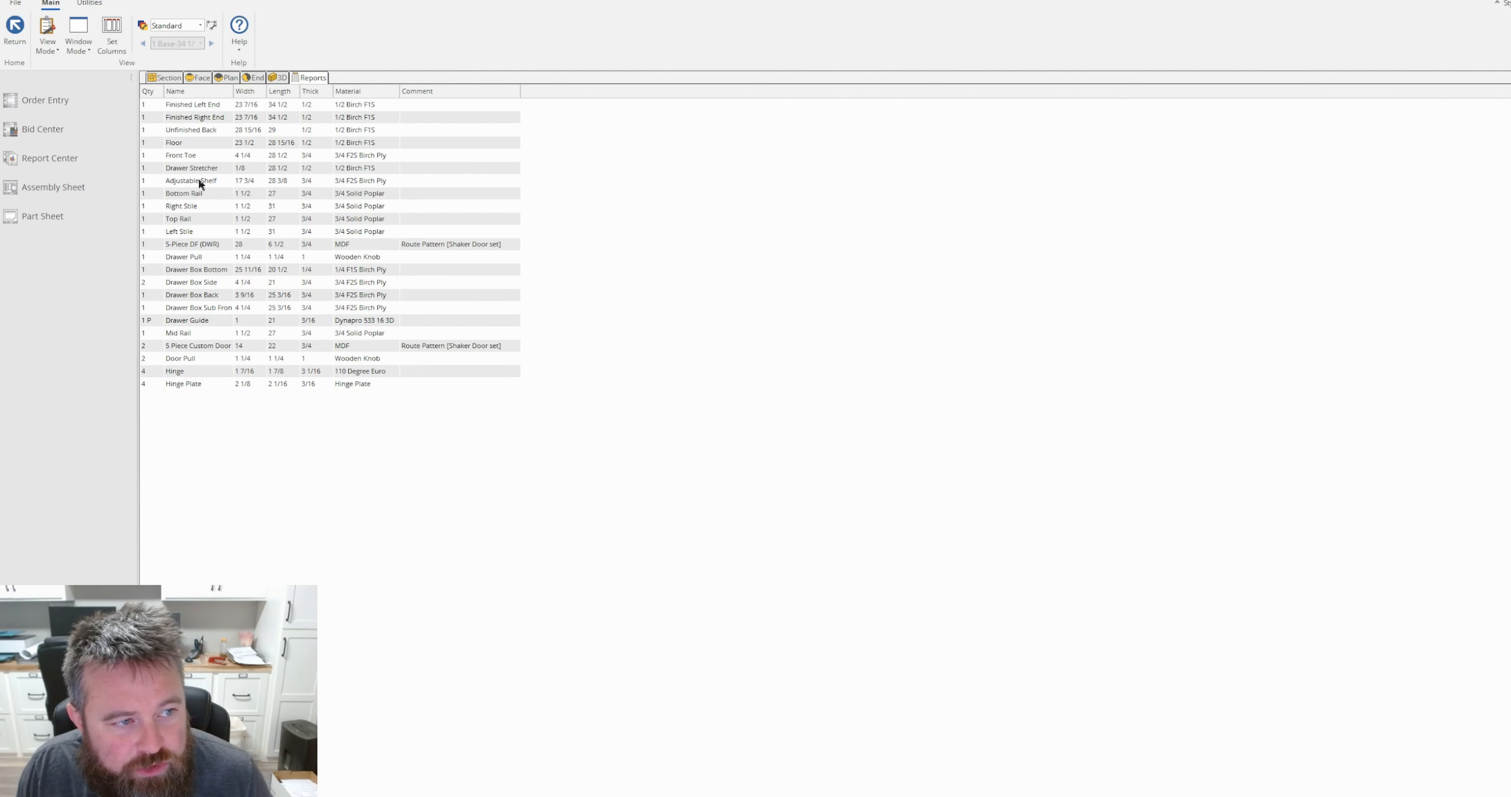
left_click(14, 26)
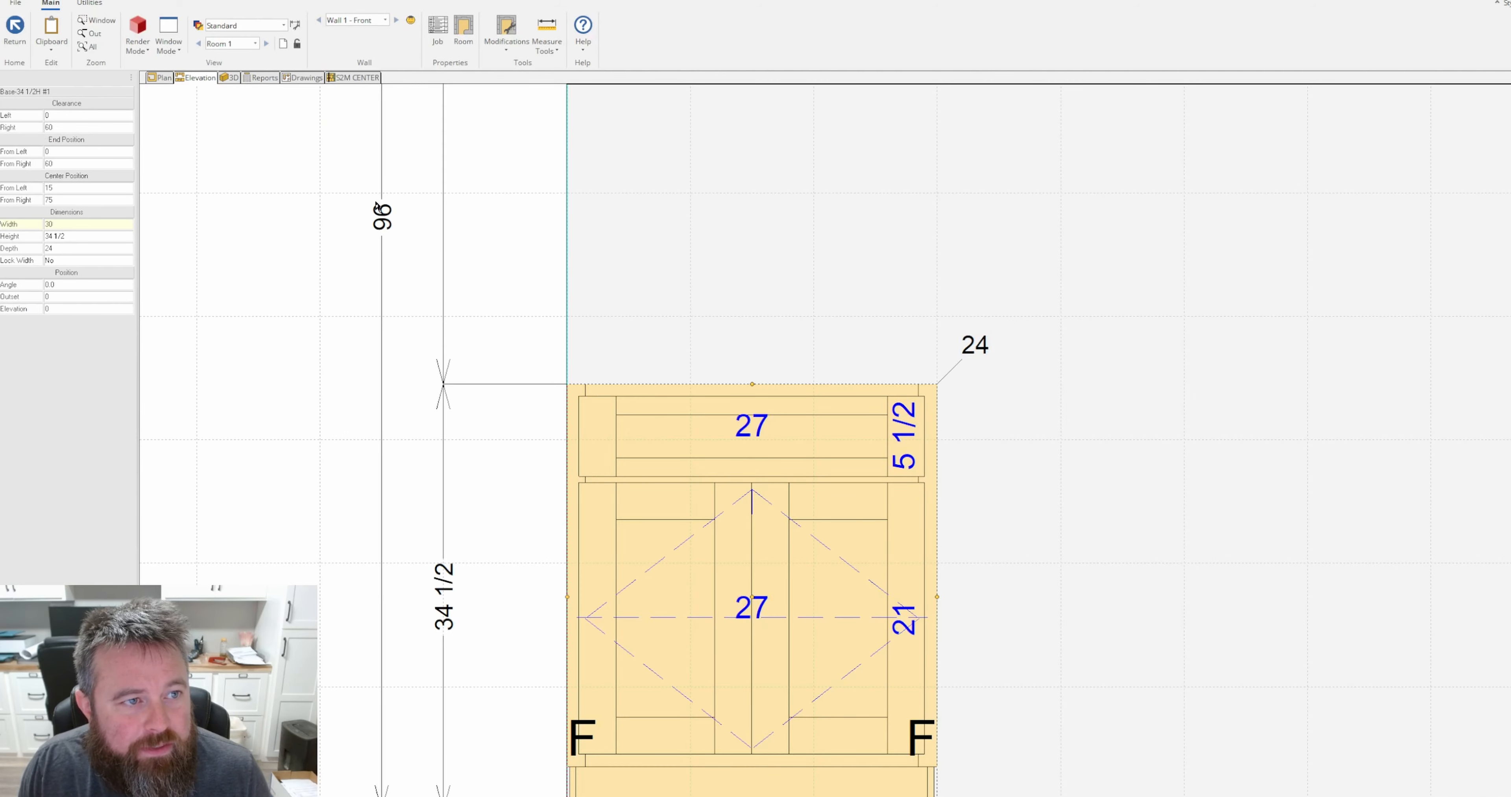
Review both pages of the Door Cut List in the job's Report Center, then leave the report view.
left_click(272, 79)
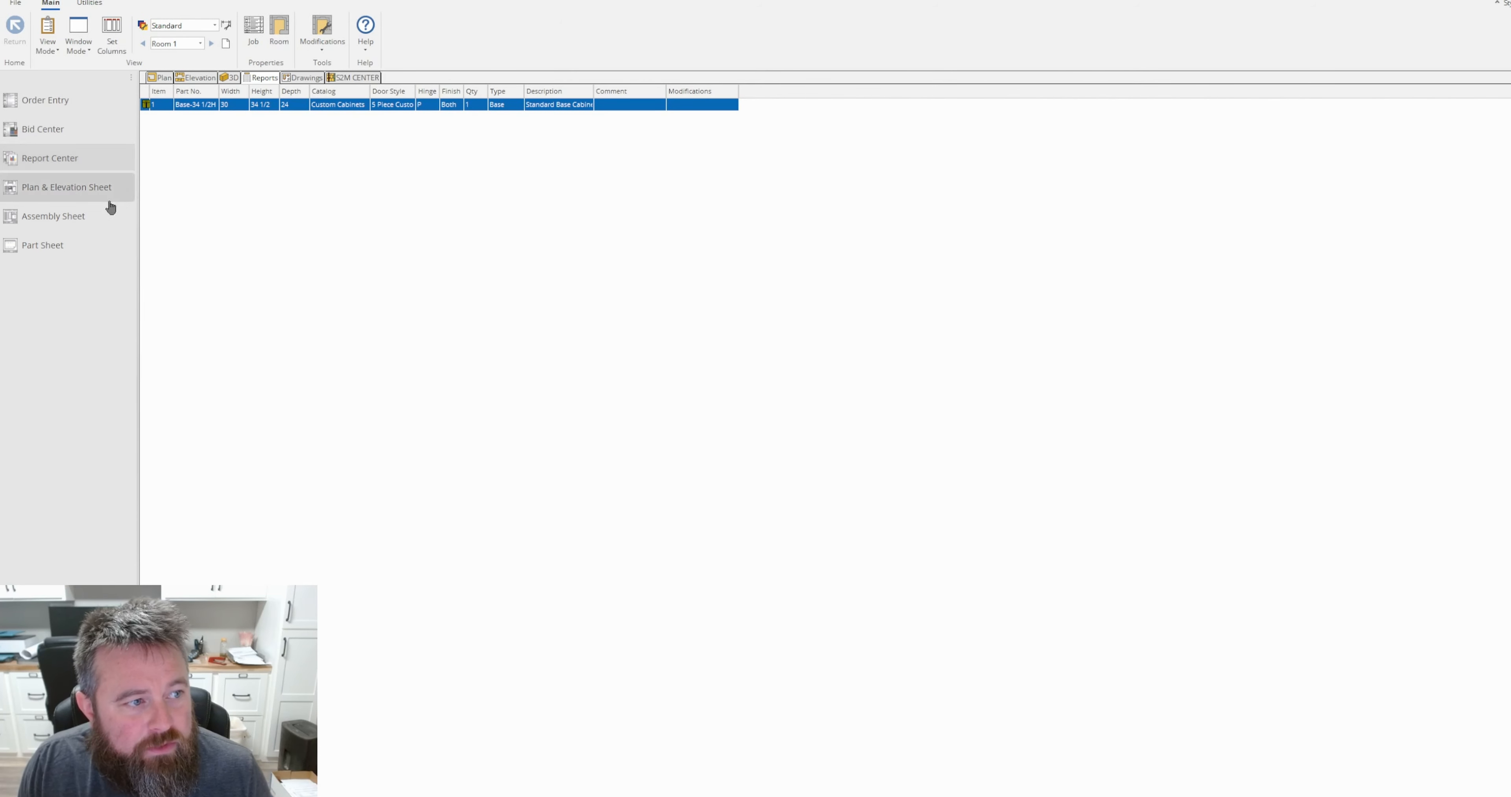
left_click(65, 162)
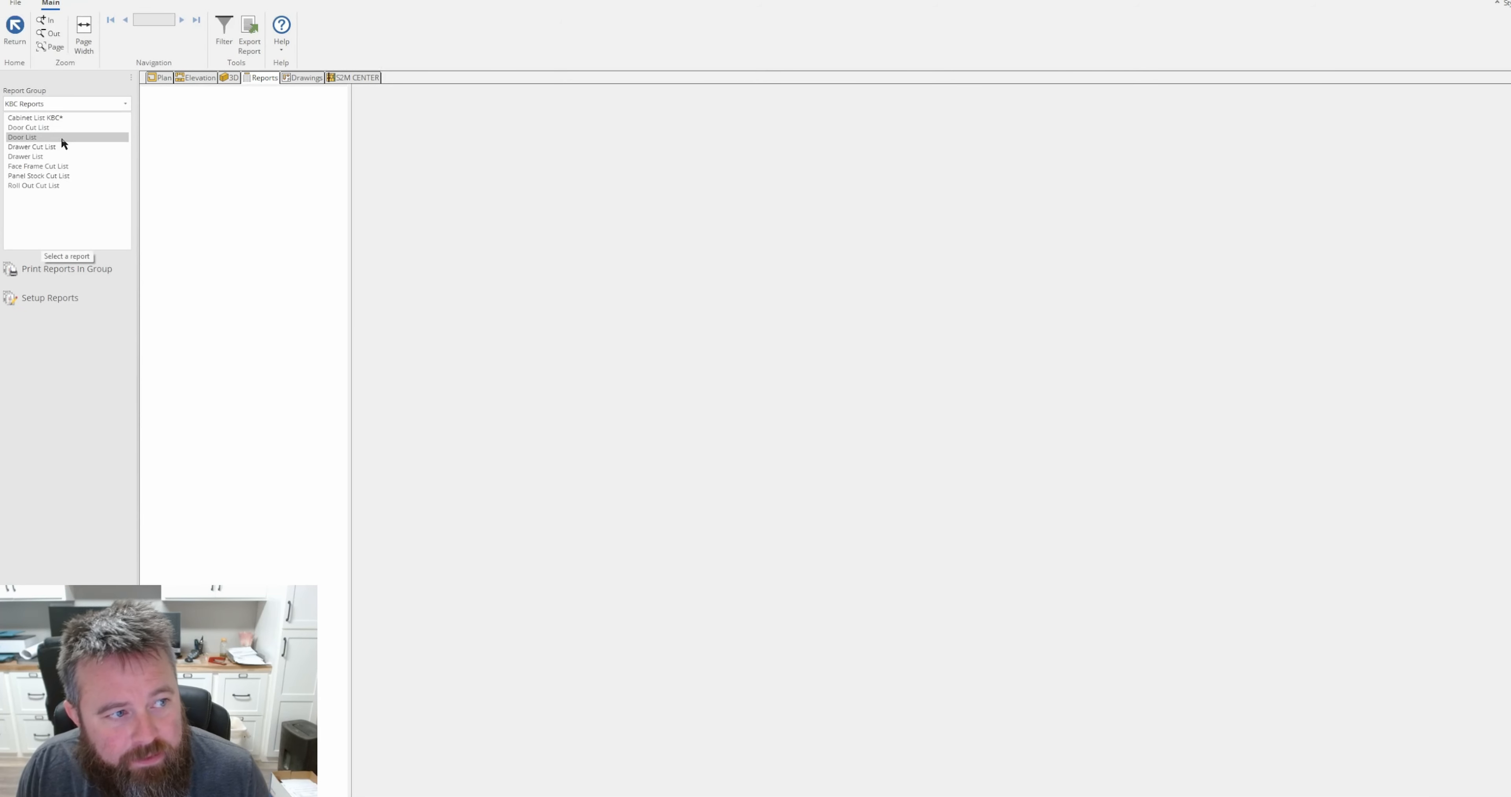
left_click(55, 130)
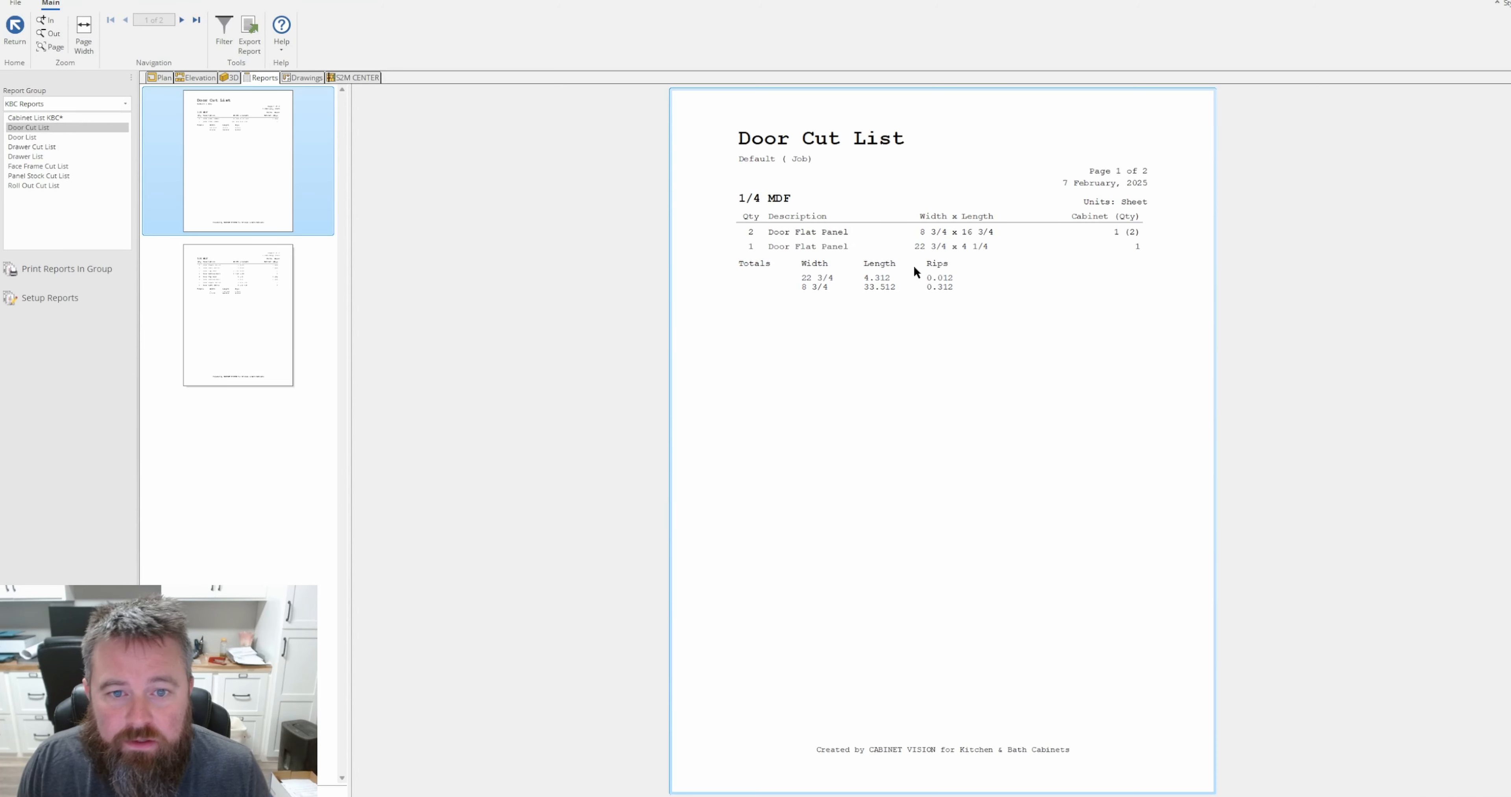
left_click(237, 318)
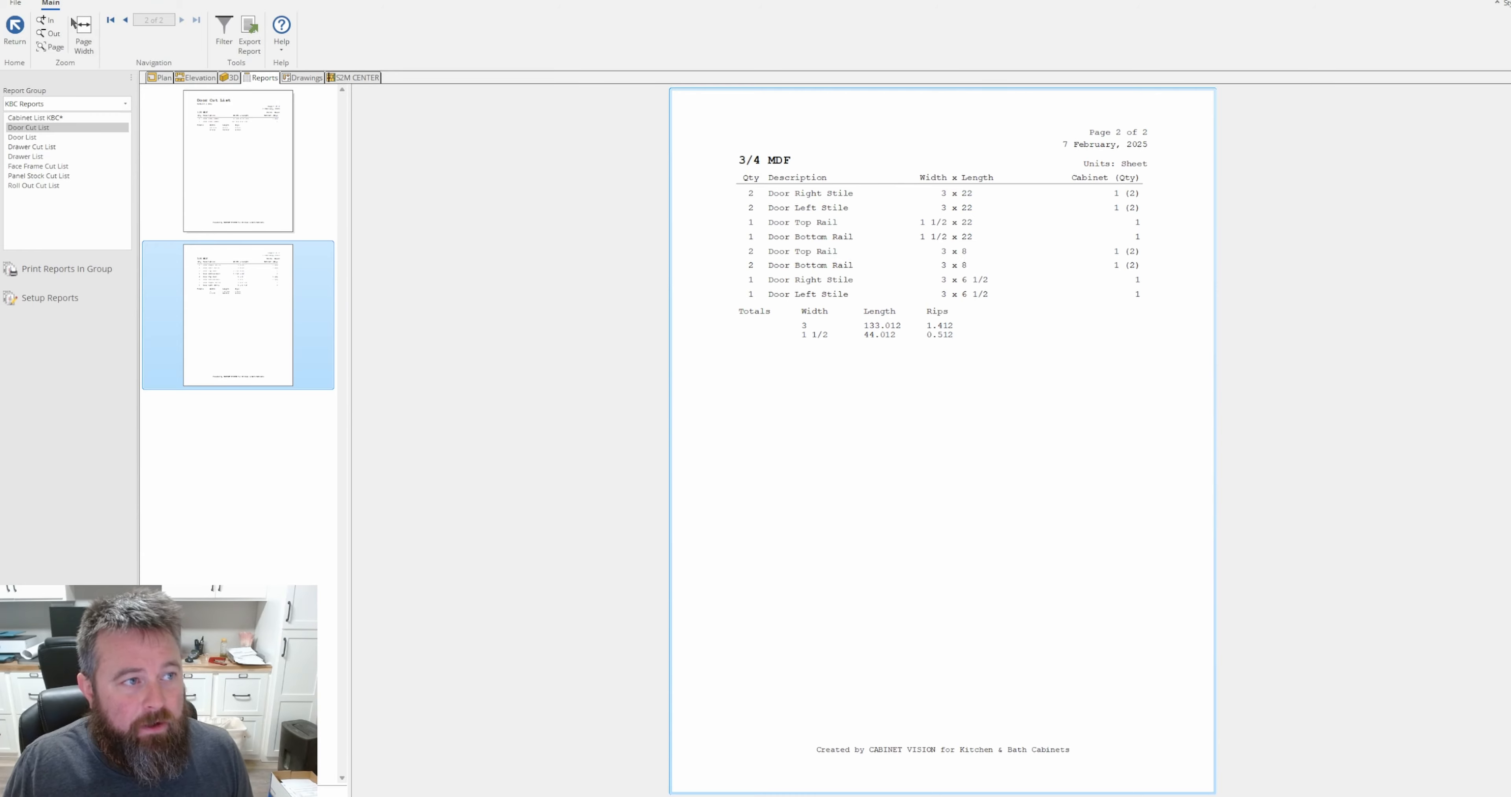
left_click(15, 26)
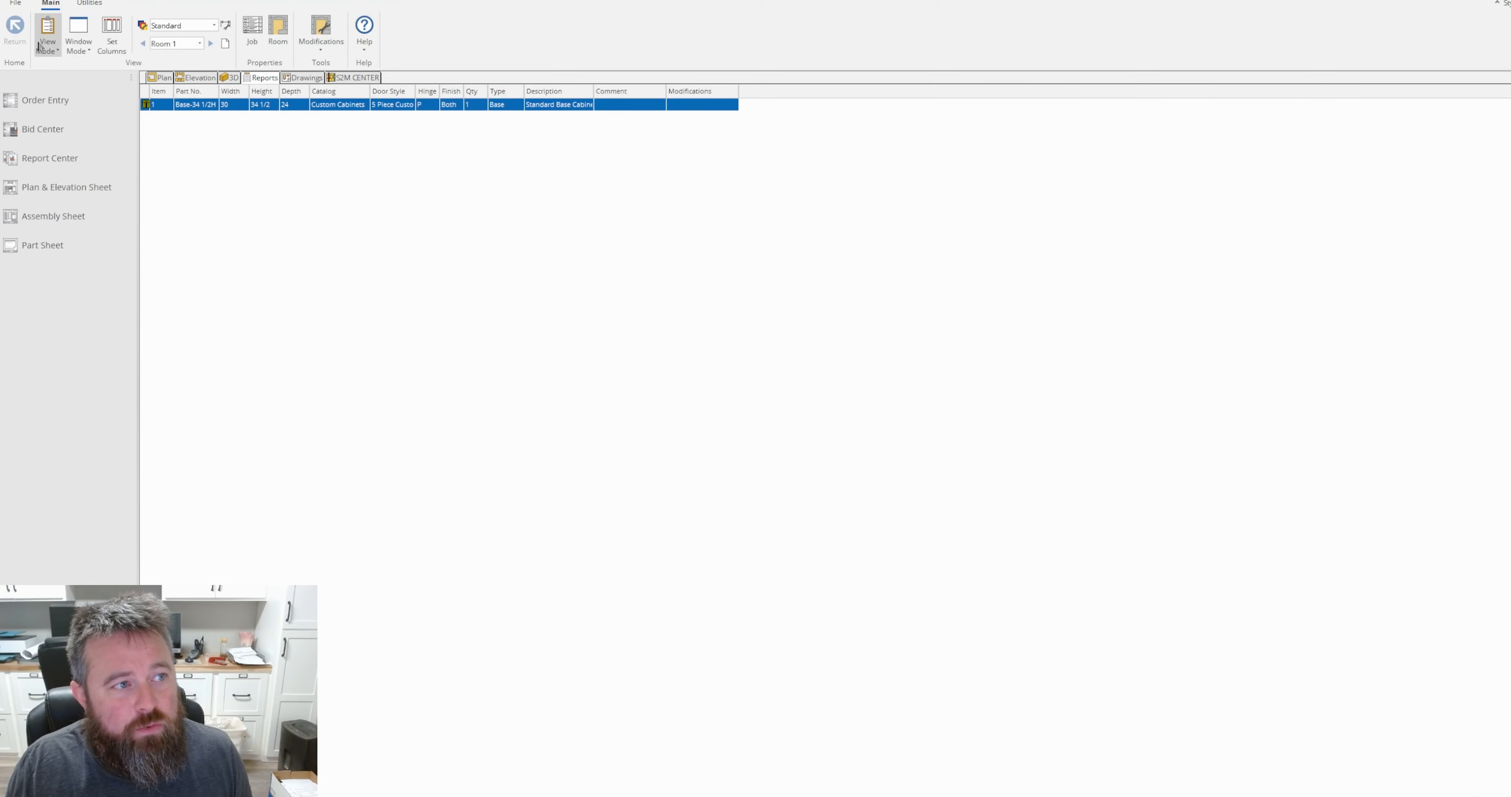
Close the test job without saving its changes.
left_click(15, 3)
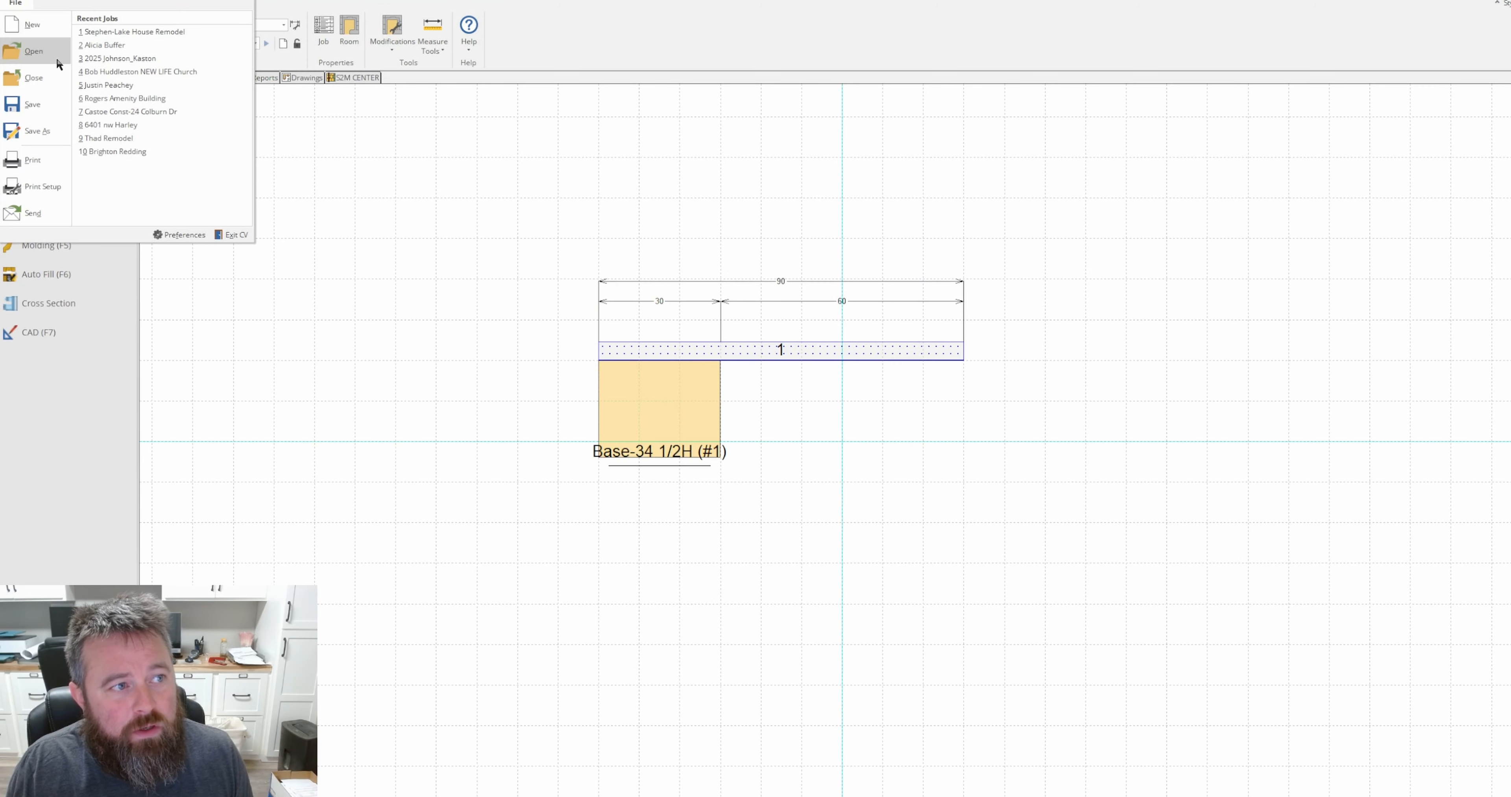
left_click(41, 79)
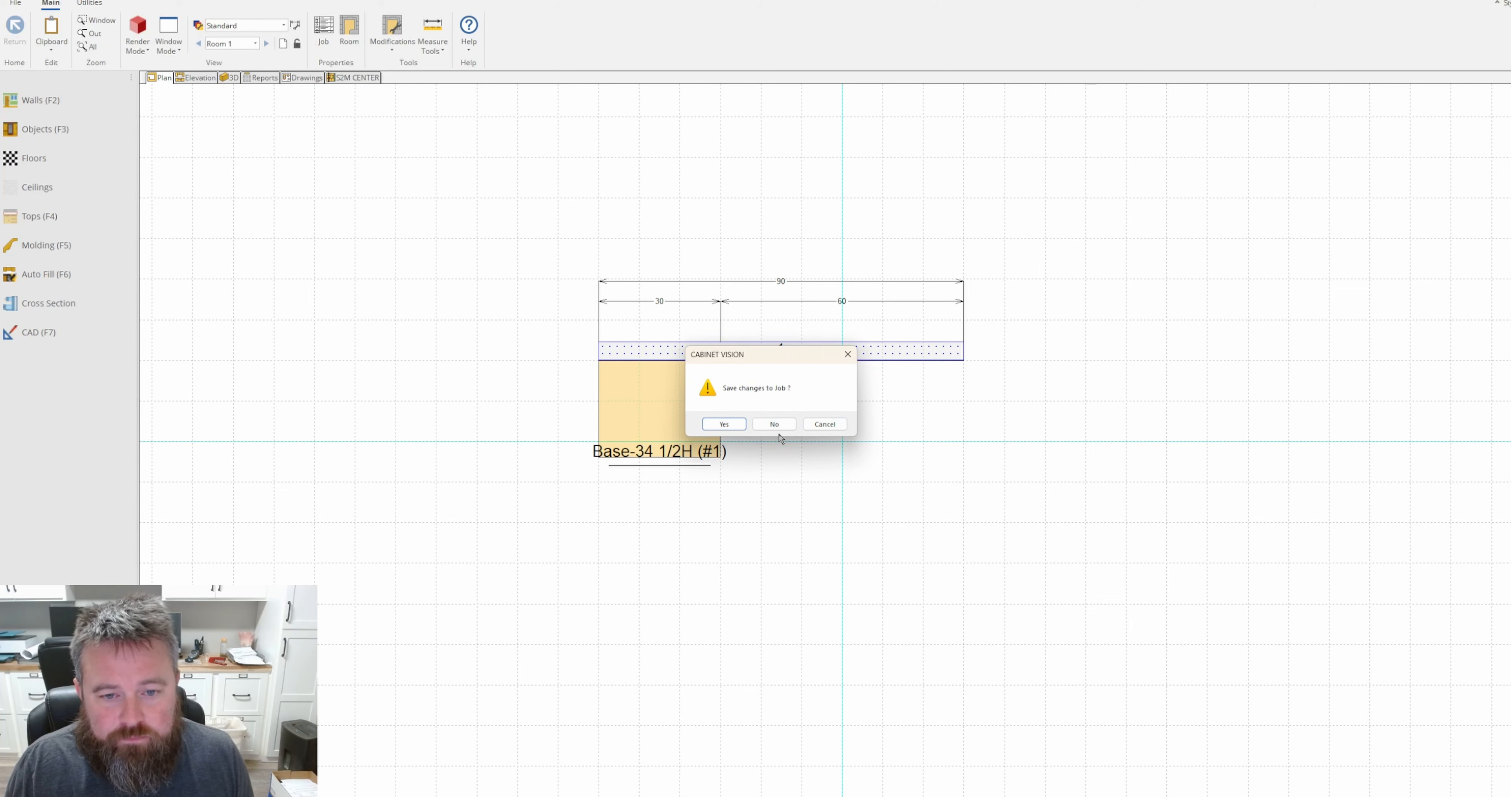
left_click(774, 423)
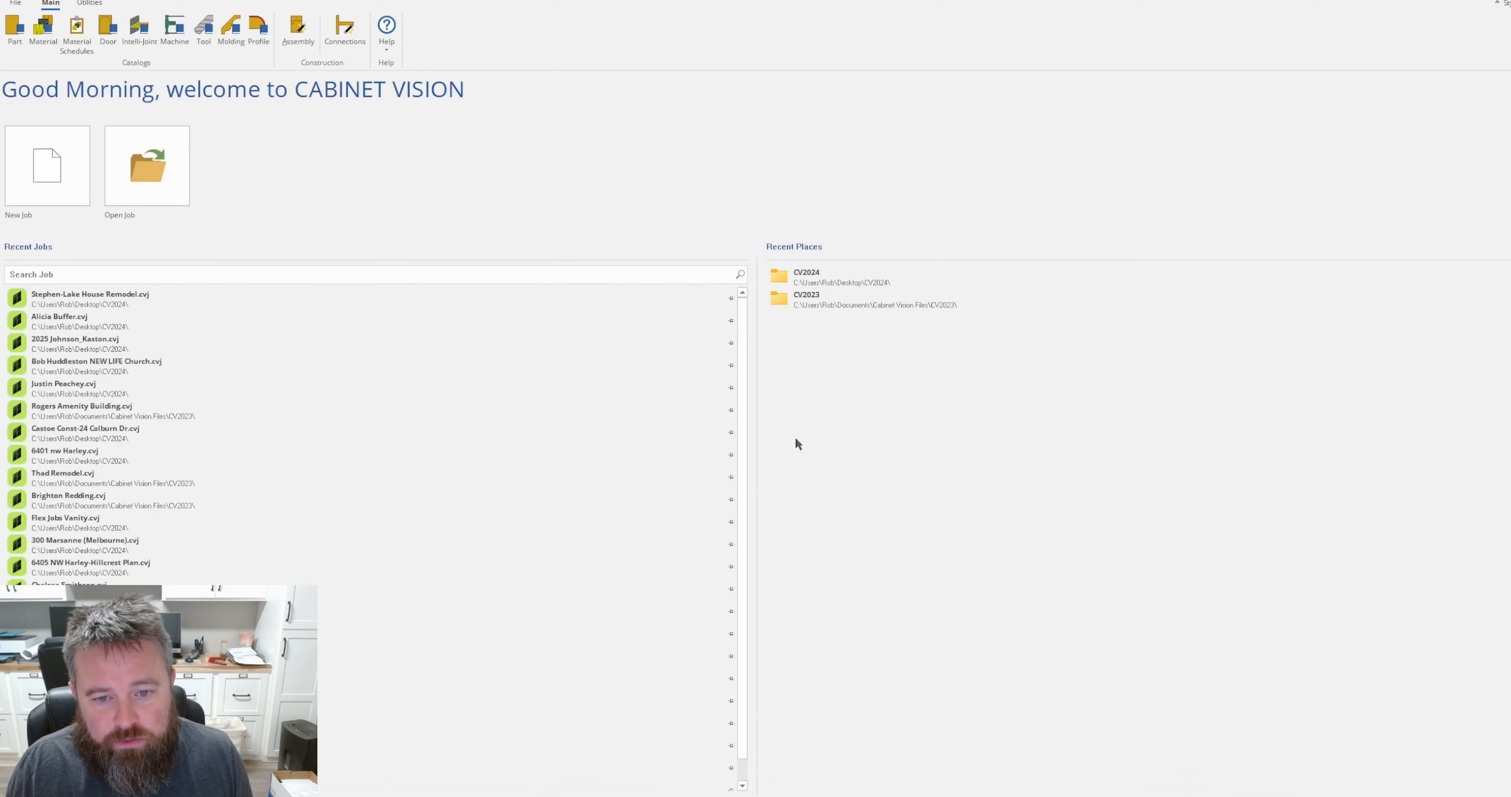
Copy the Arched Flat Panel door from the door catalog's Flat Panel group under the name custom copy.
left_click(108, 29)
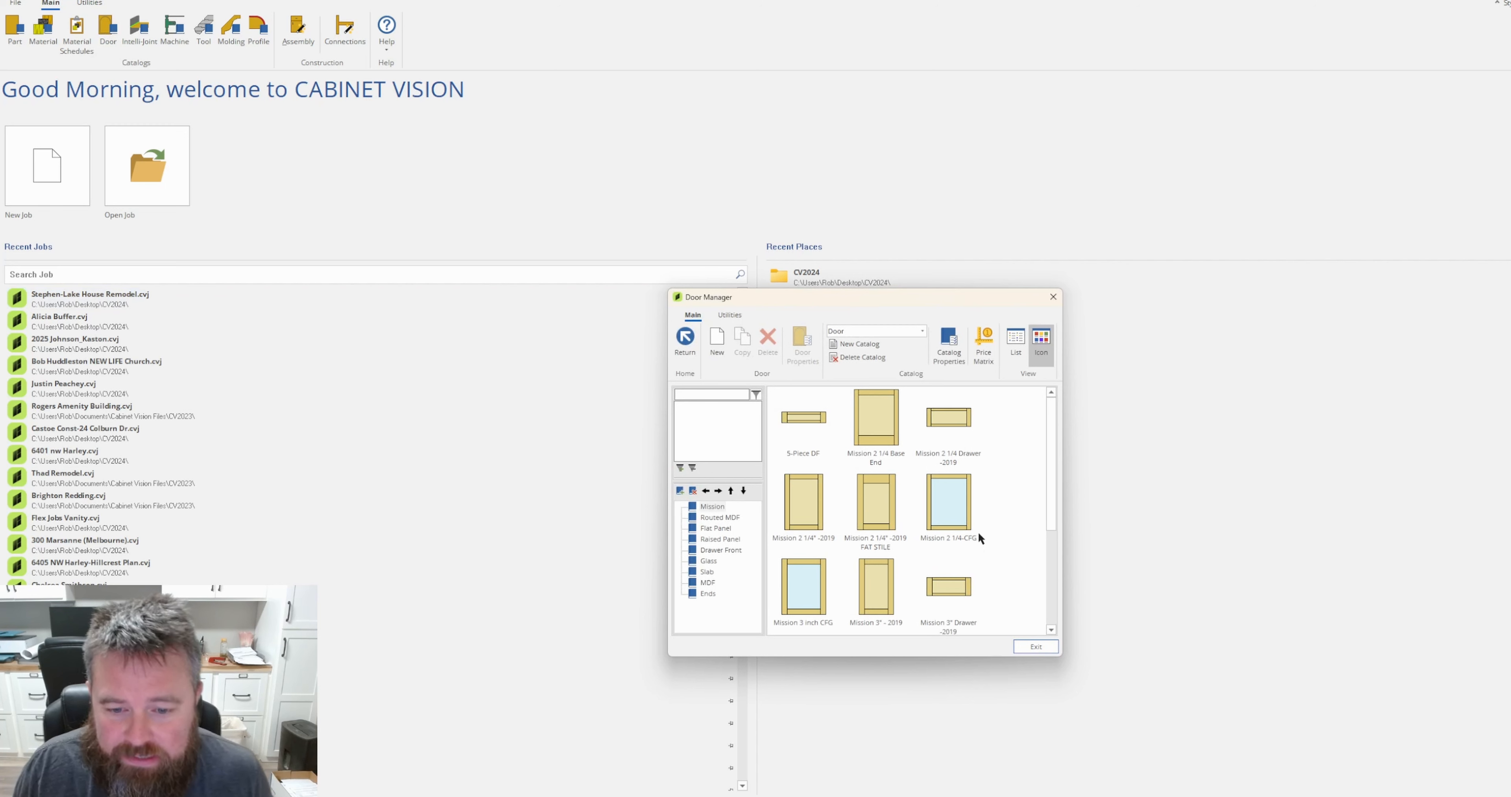
scroll(975, 536, "down", 3)
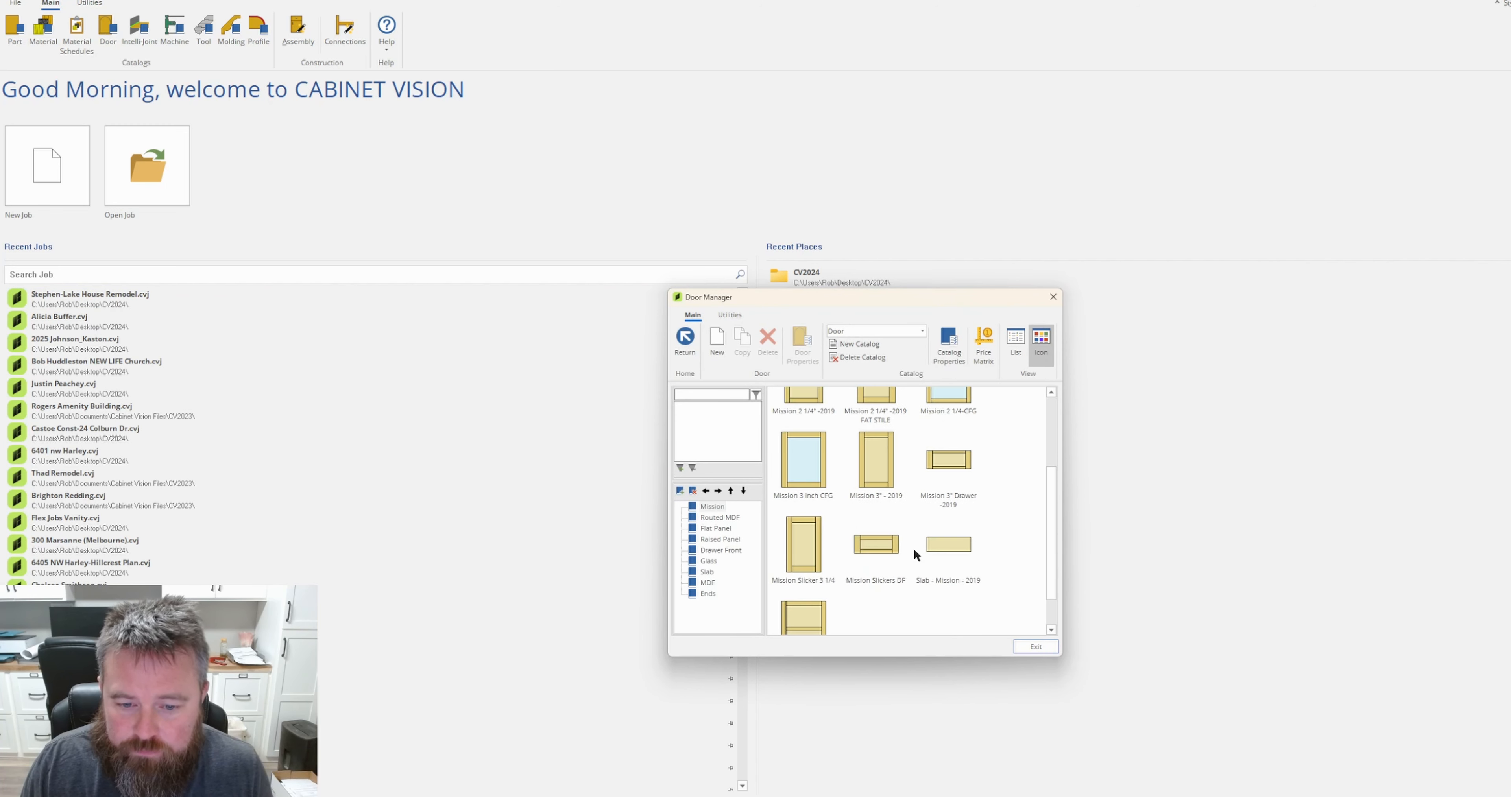
left_click(716, 528)
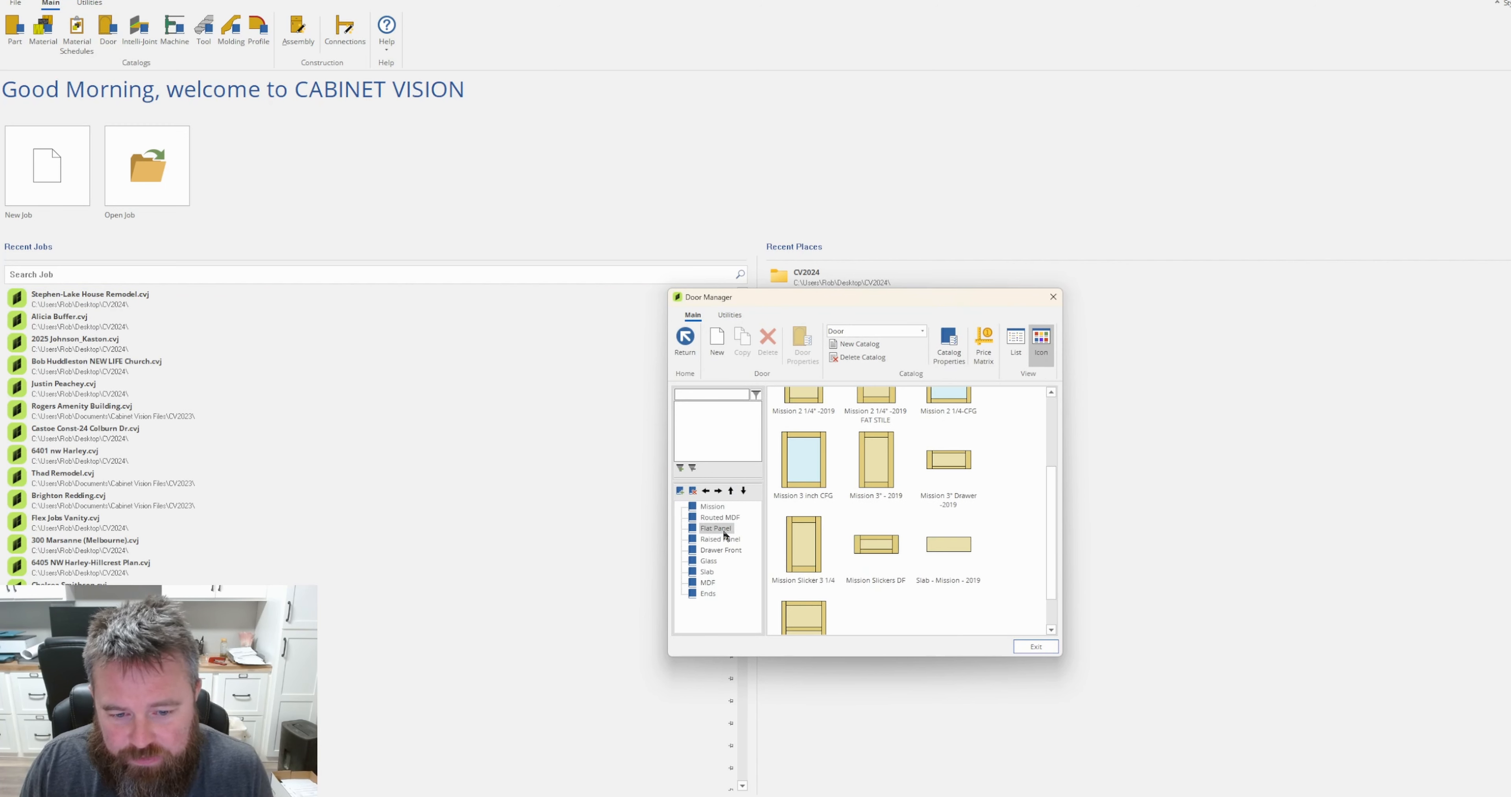
left_click(864, 419)
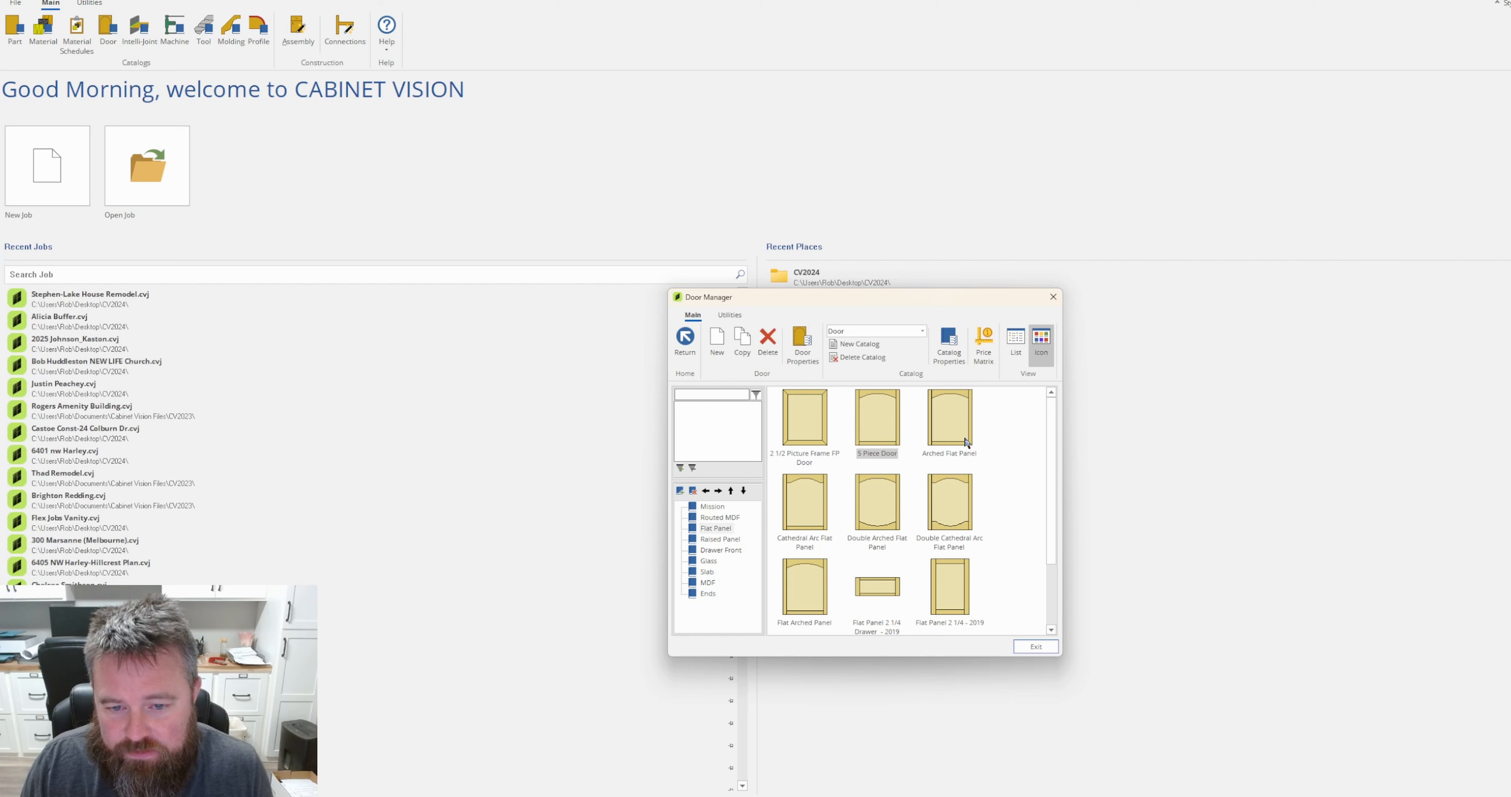
left_click(940, 420)
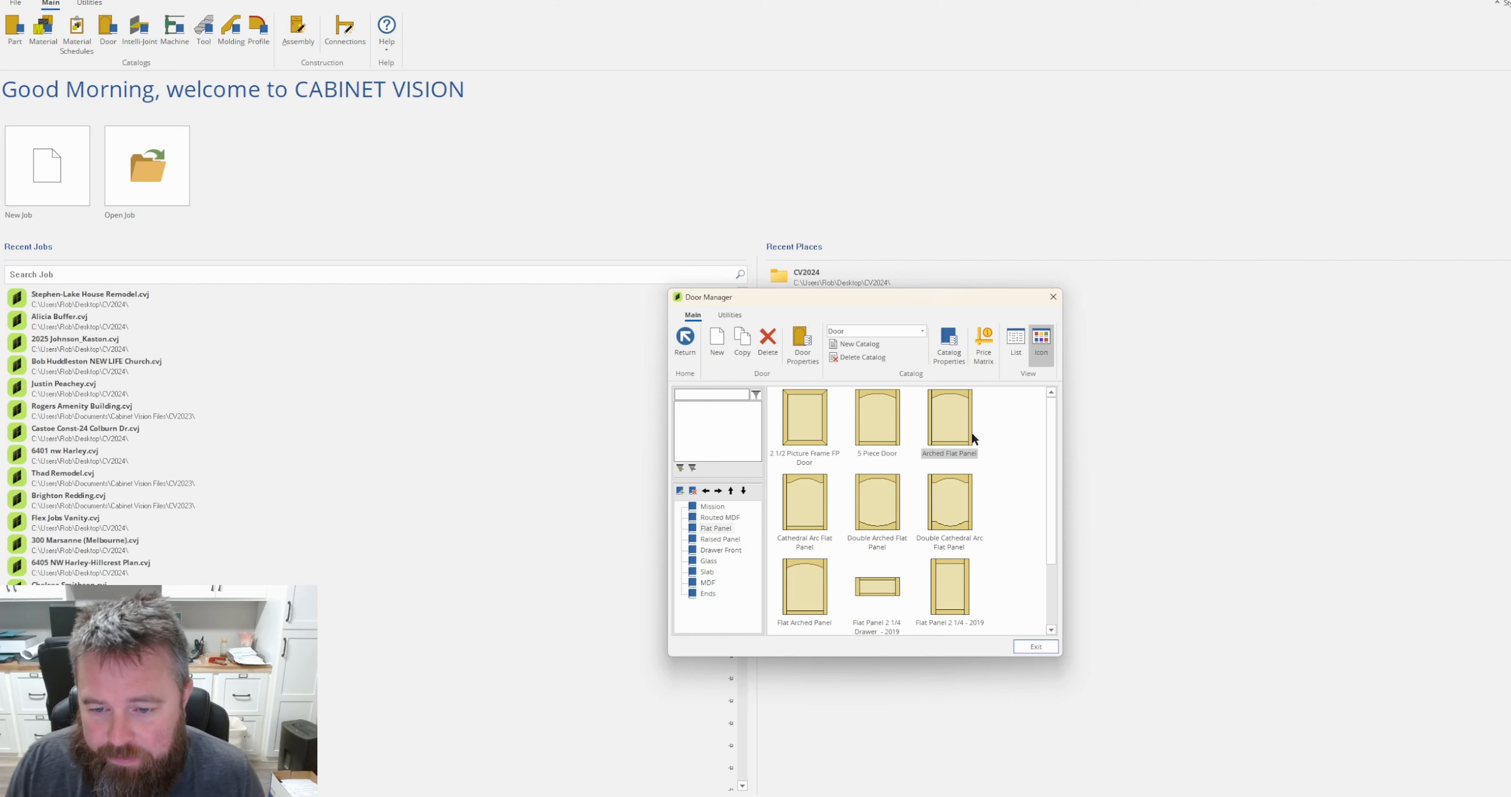
right_click(957, 422)
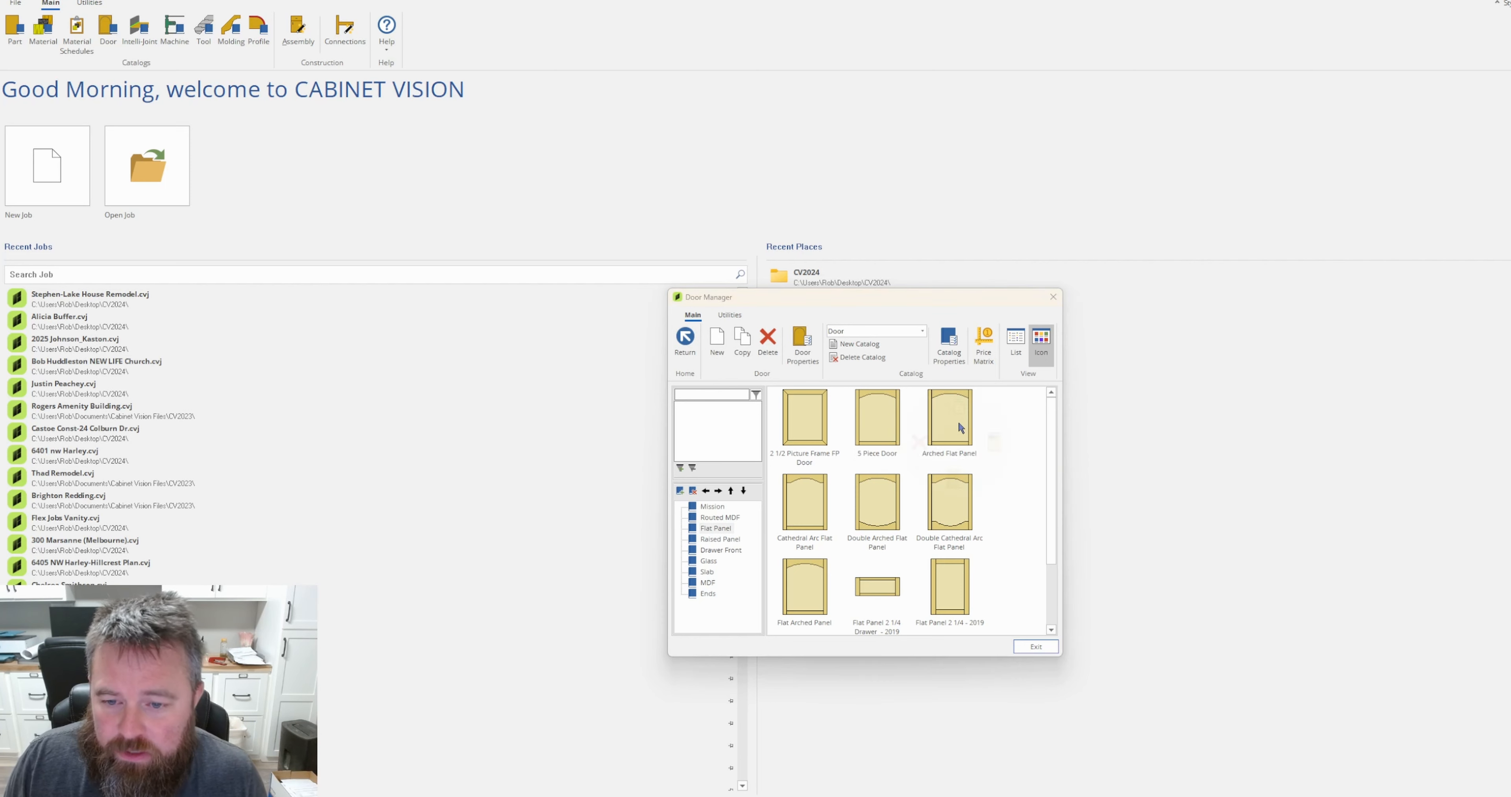
left_click(1015, 413)
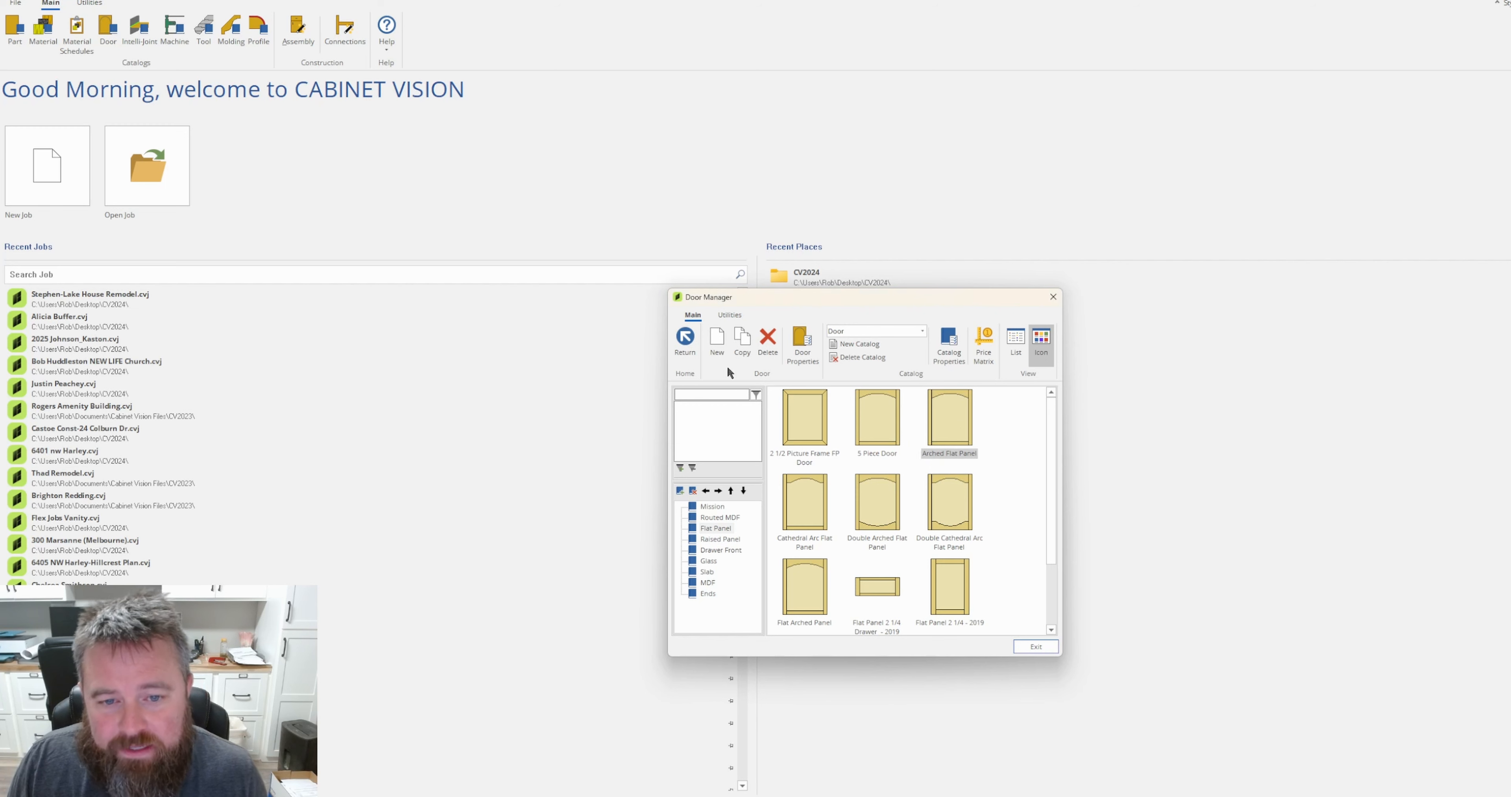
left_click(743, 341)
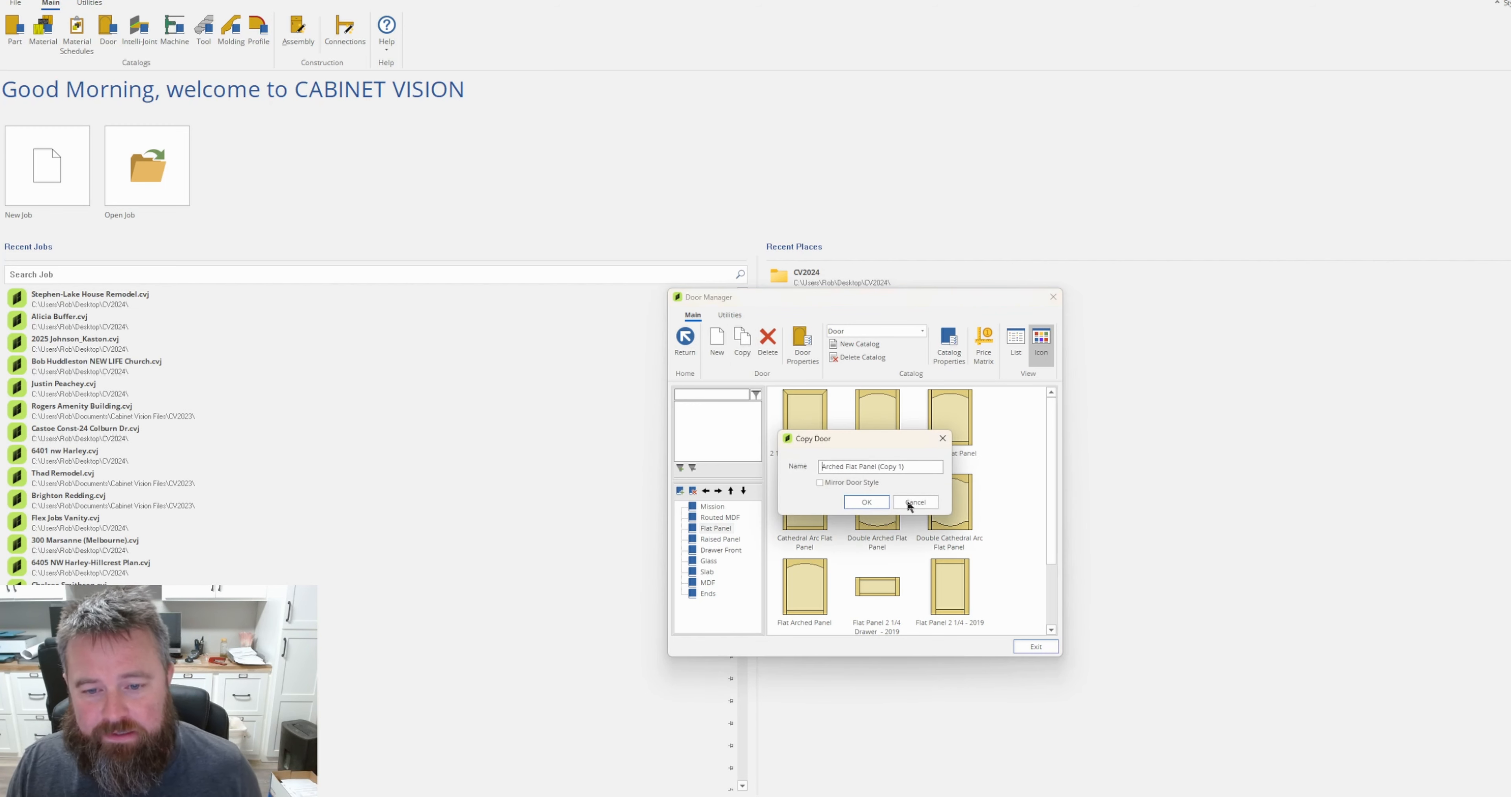
type("custom copy")
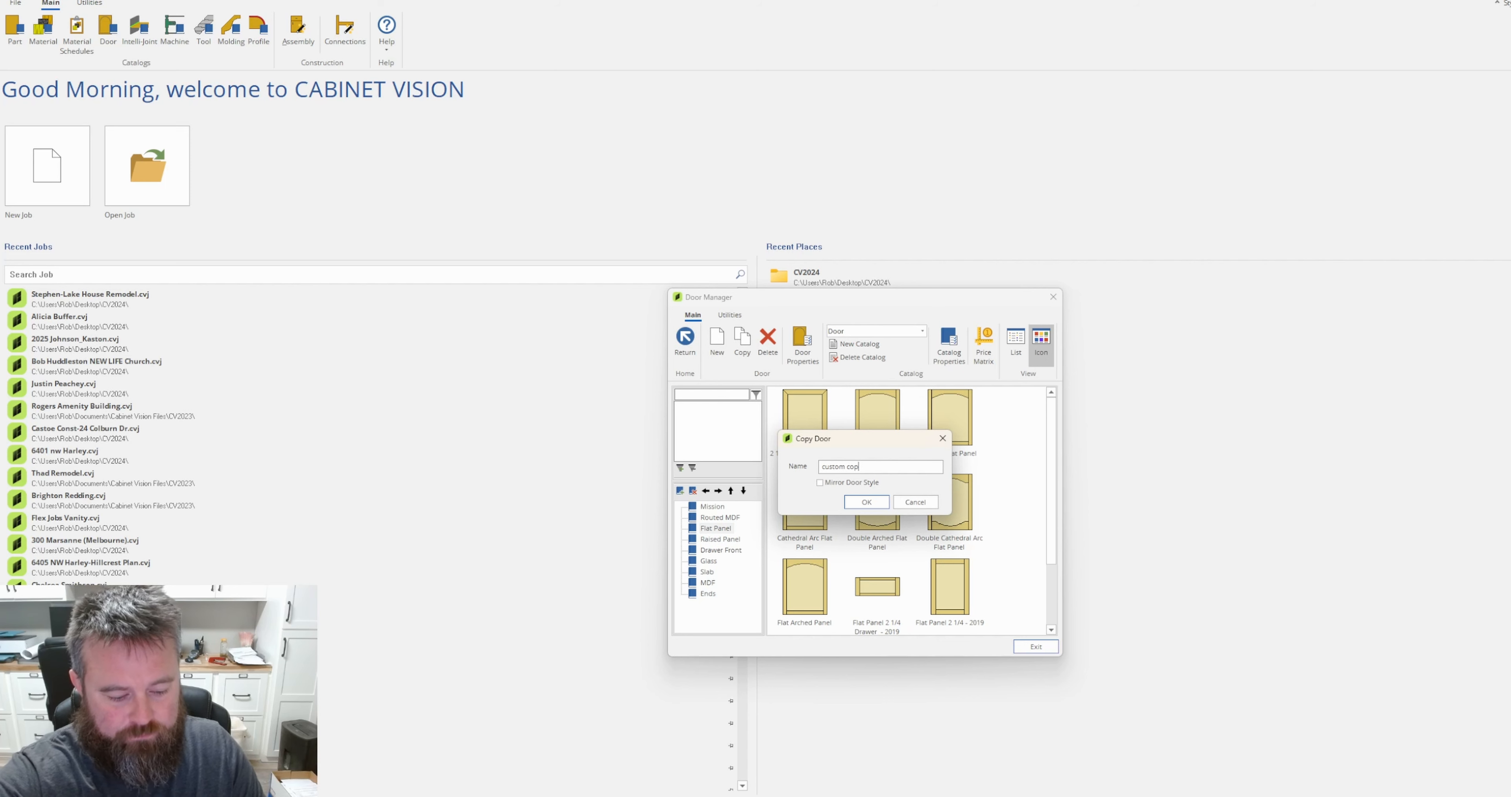
left_click(880, 504)
Open the custom copy door's properties and bring up its design drawing for inspection.
scroll(995, 583, "down", 2)
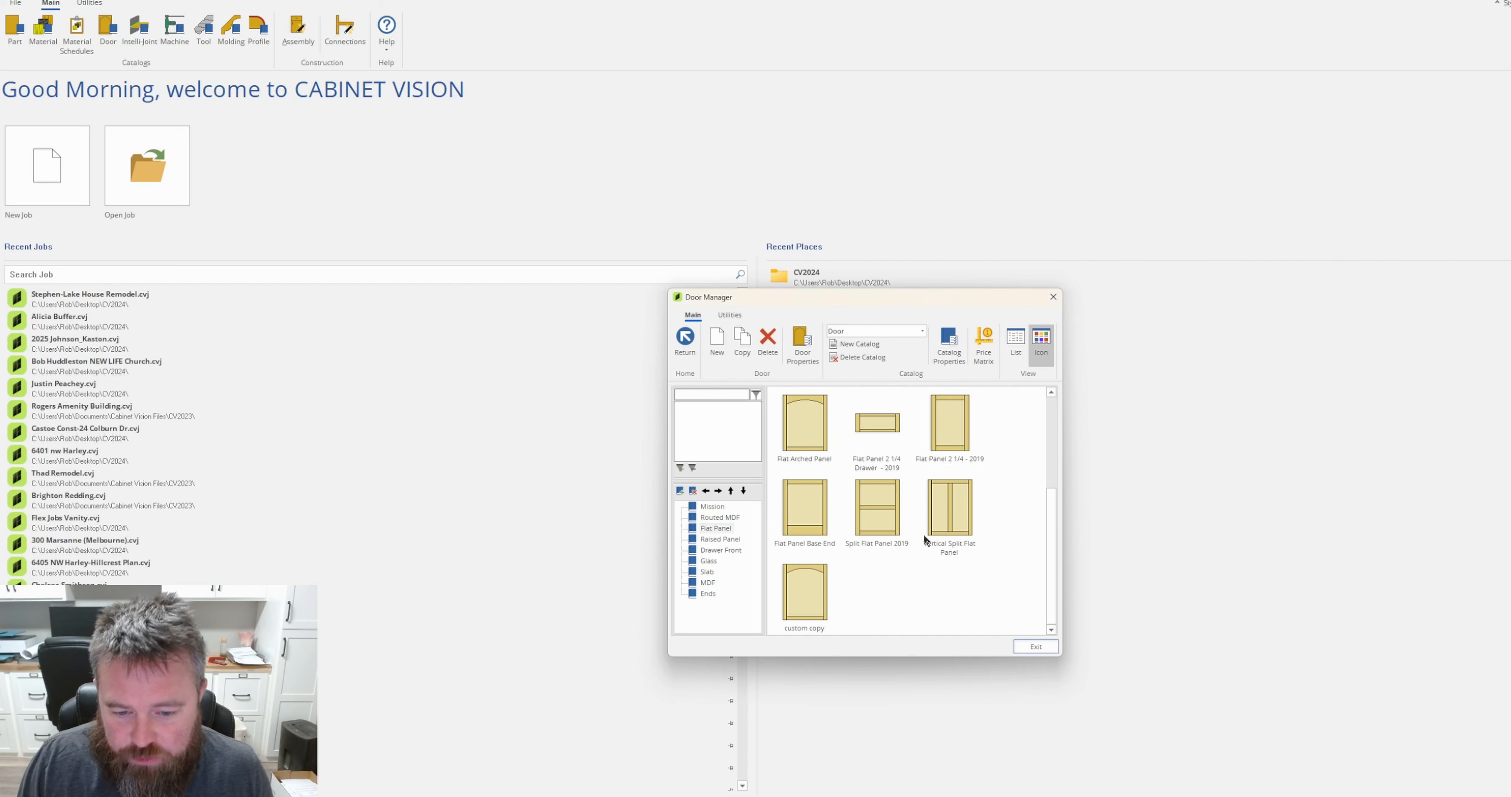
left_click(802, 604)
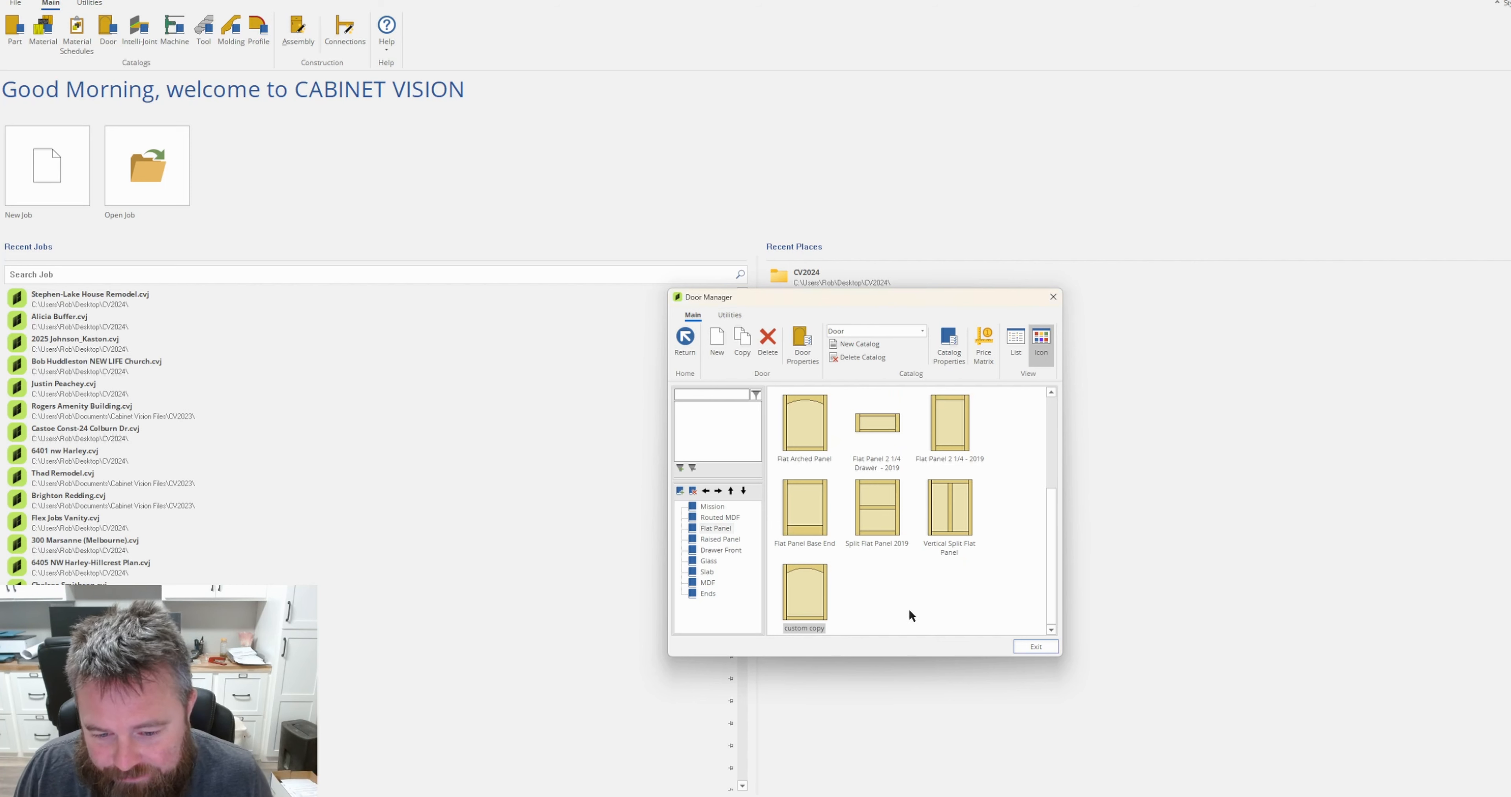
right_click(806, 593)
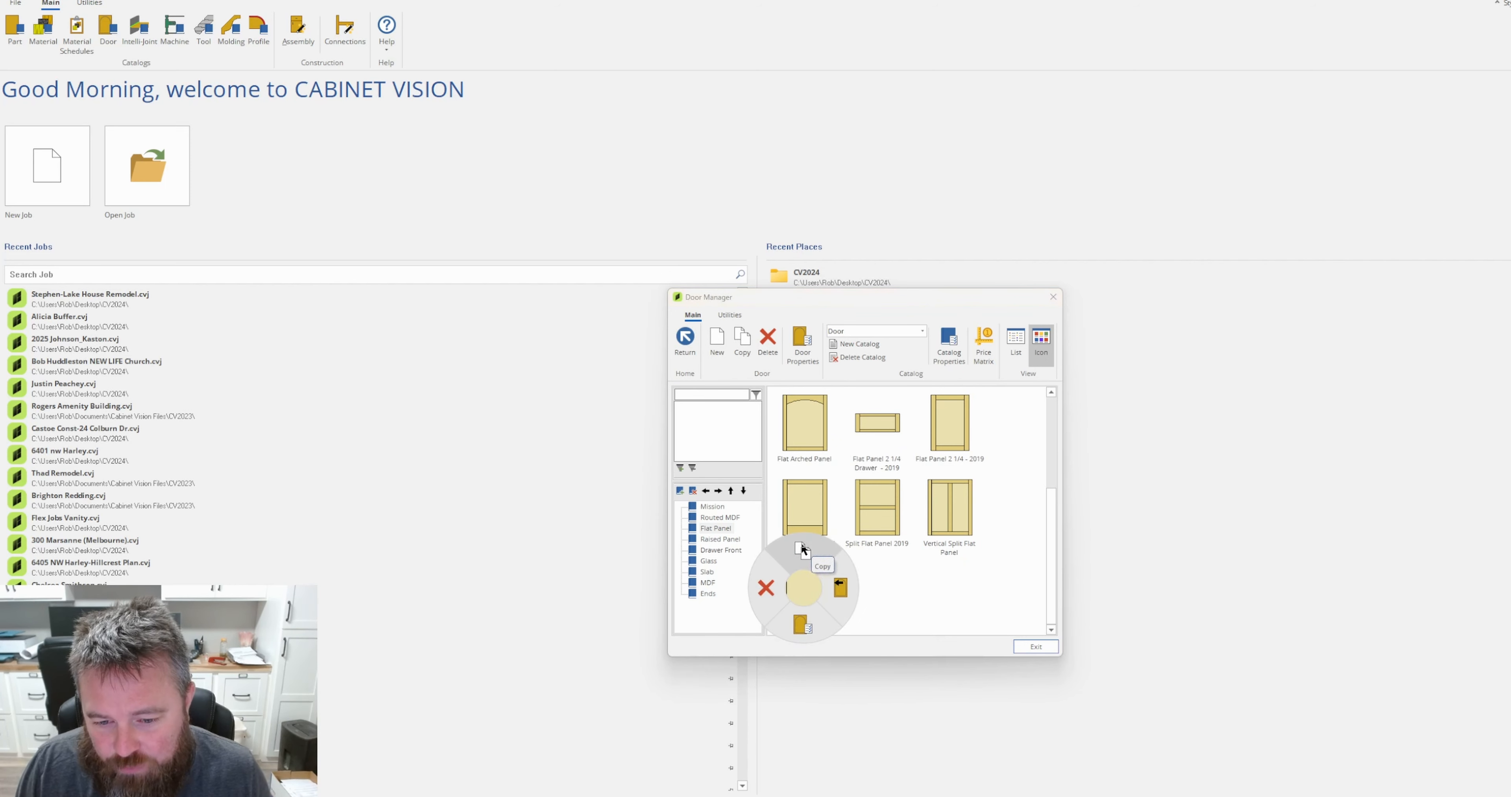
left_click(804, 625)
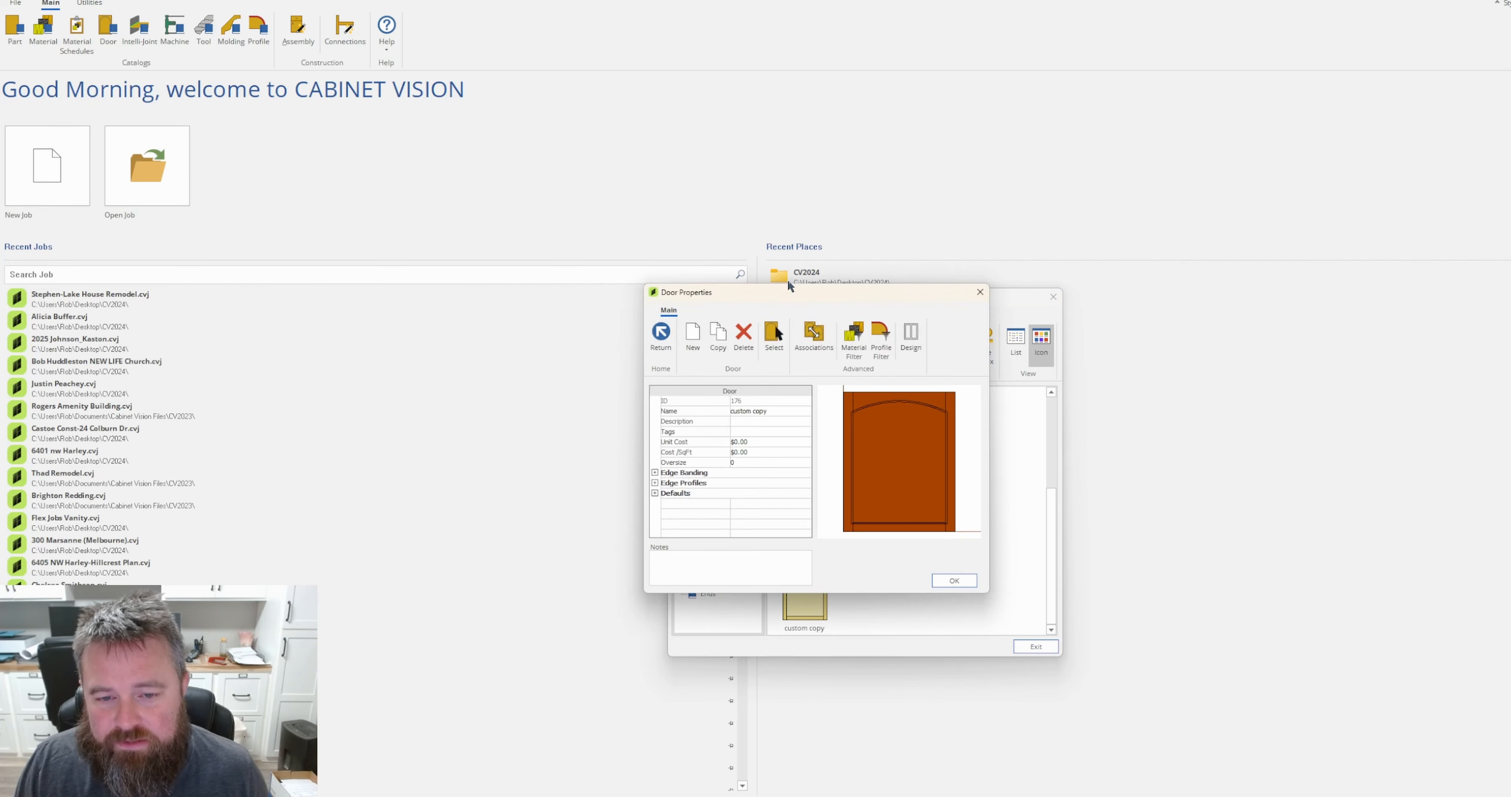
left_click(916, 337)
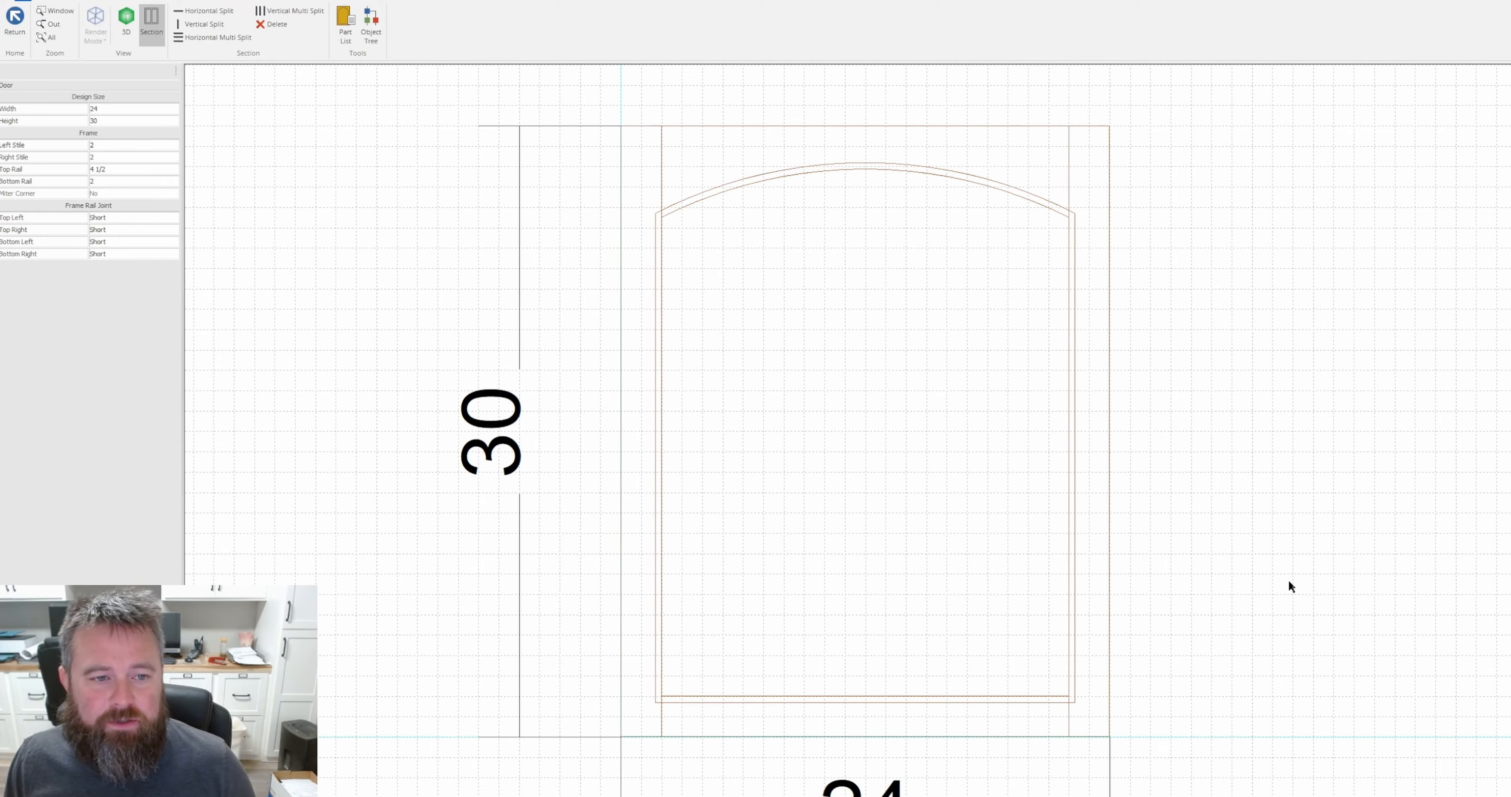
scroll(1288, 578, "up", 3)
scroll(1251, 595, "down", 6)
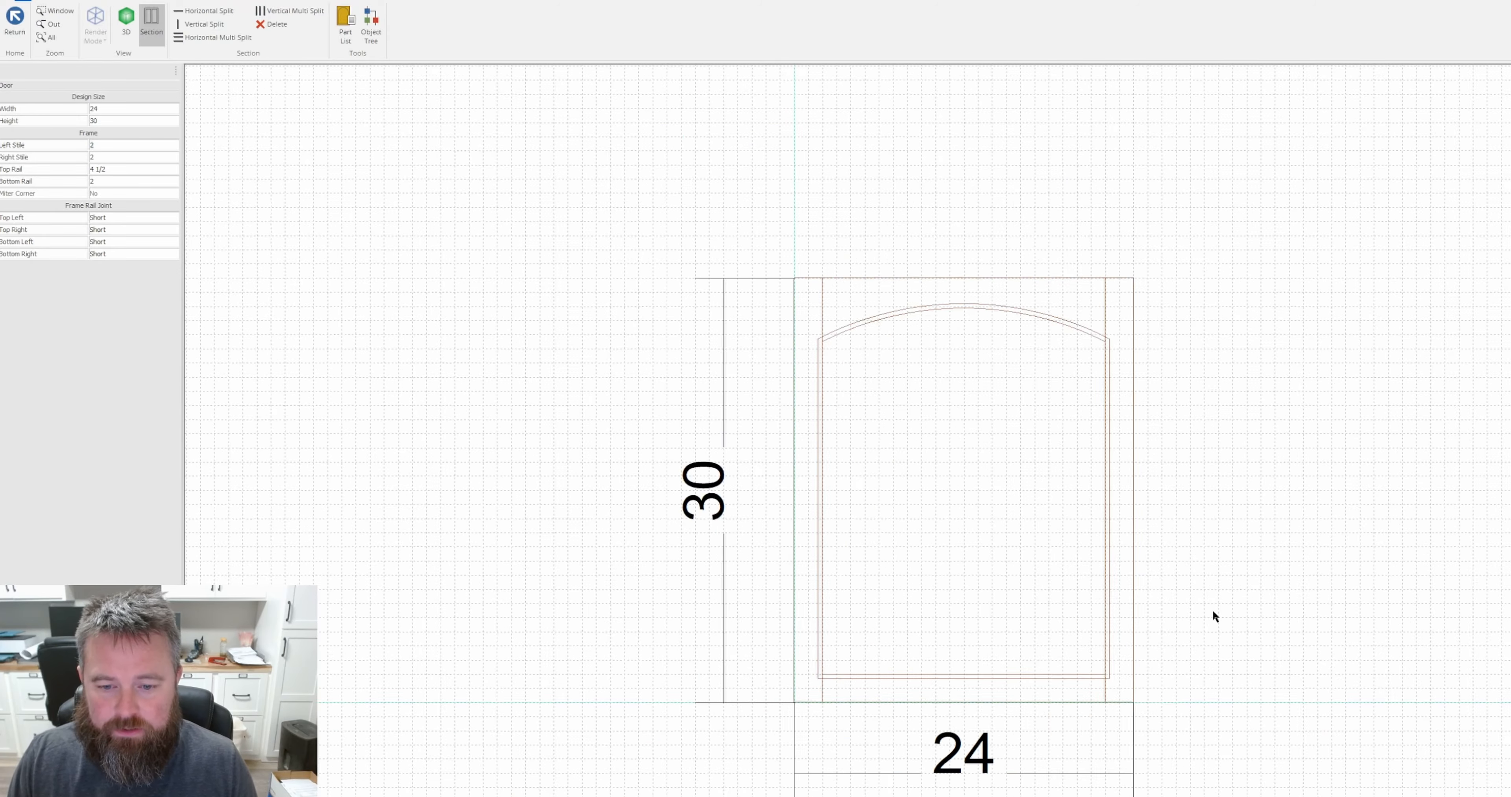
middle_click_drag(1245, 615, 985, 498)
scroll(1015, 497, "up", 3)
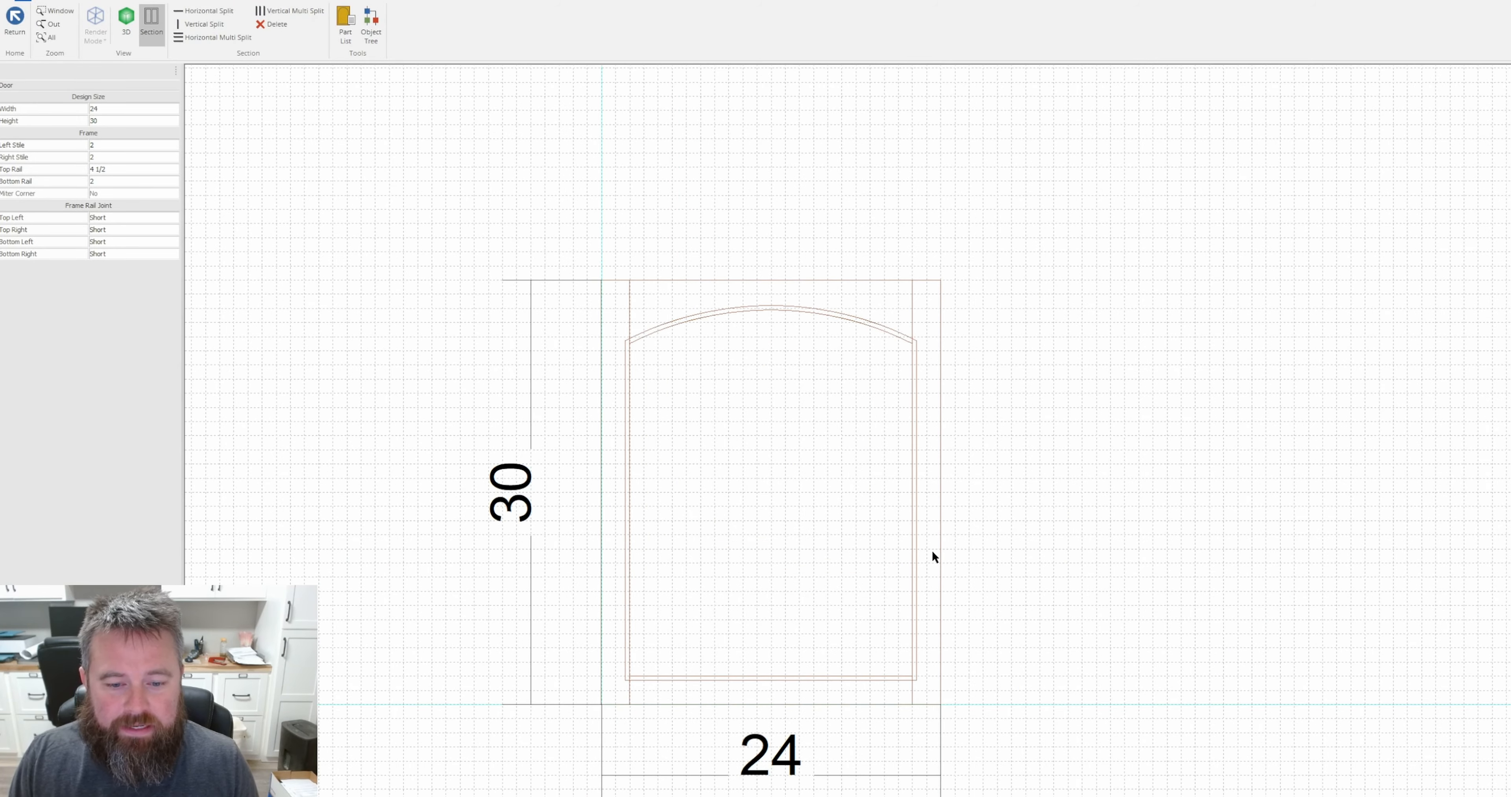
scroll(900, 508, "down", 1)
scroll(968, 543, "up", 2)
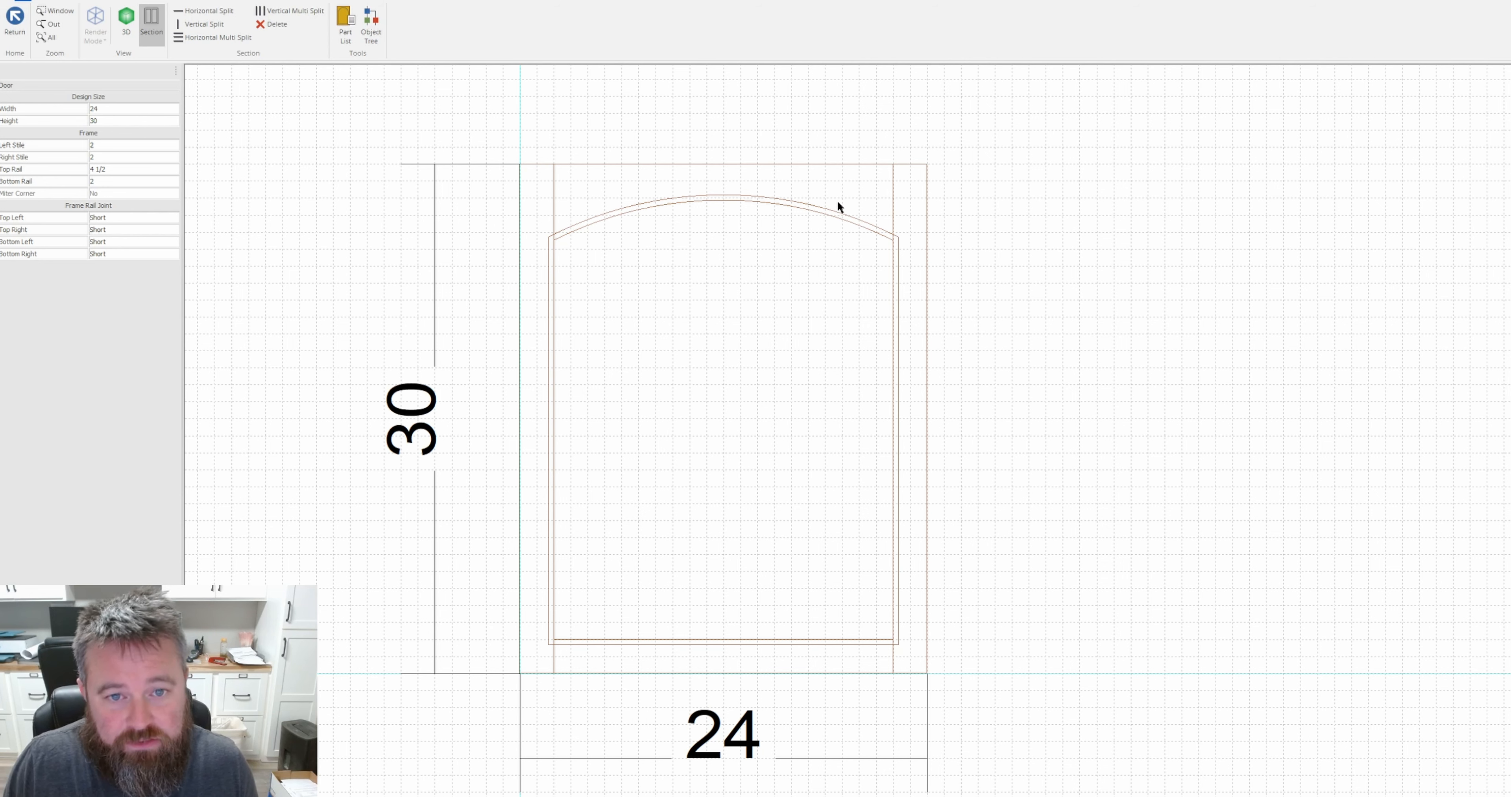
Try reshaping the top rail's arch to a radius of about 21 1/4, and leave the shape editor without saving the new shape.
left_click(607, 188)
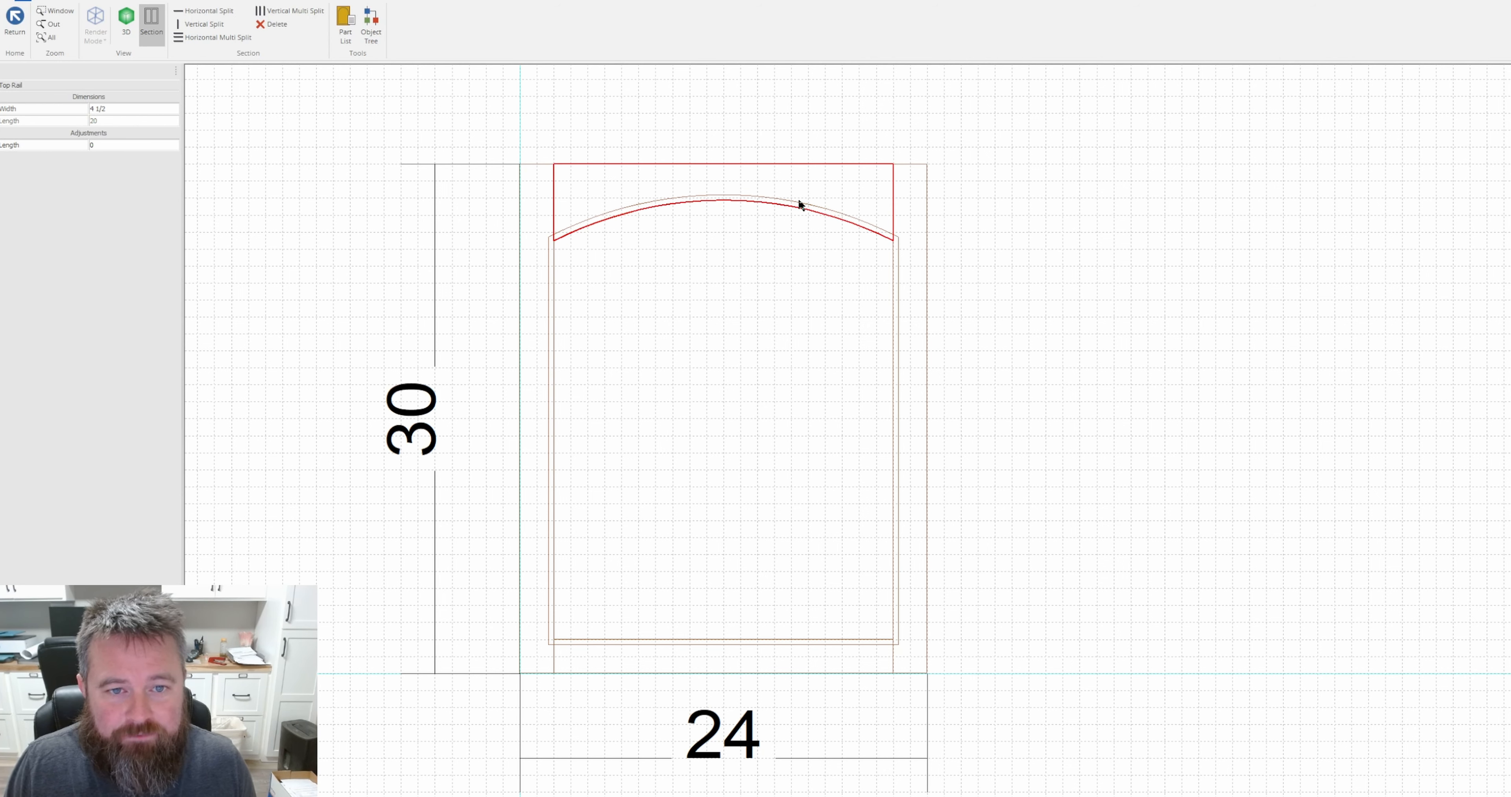
right_click(614, 187)
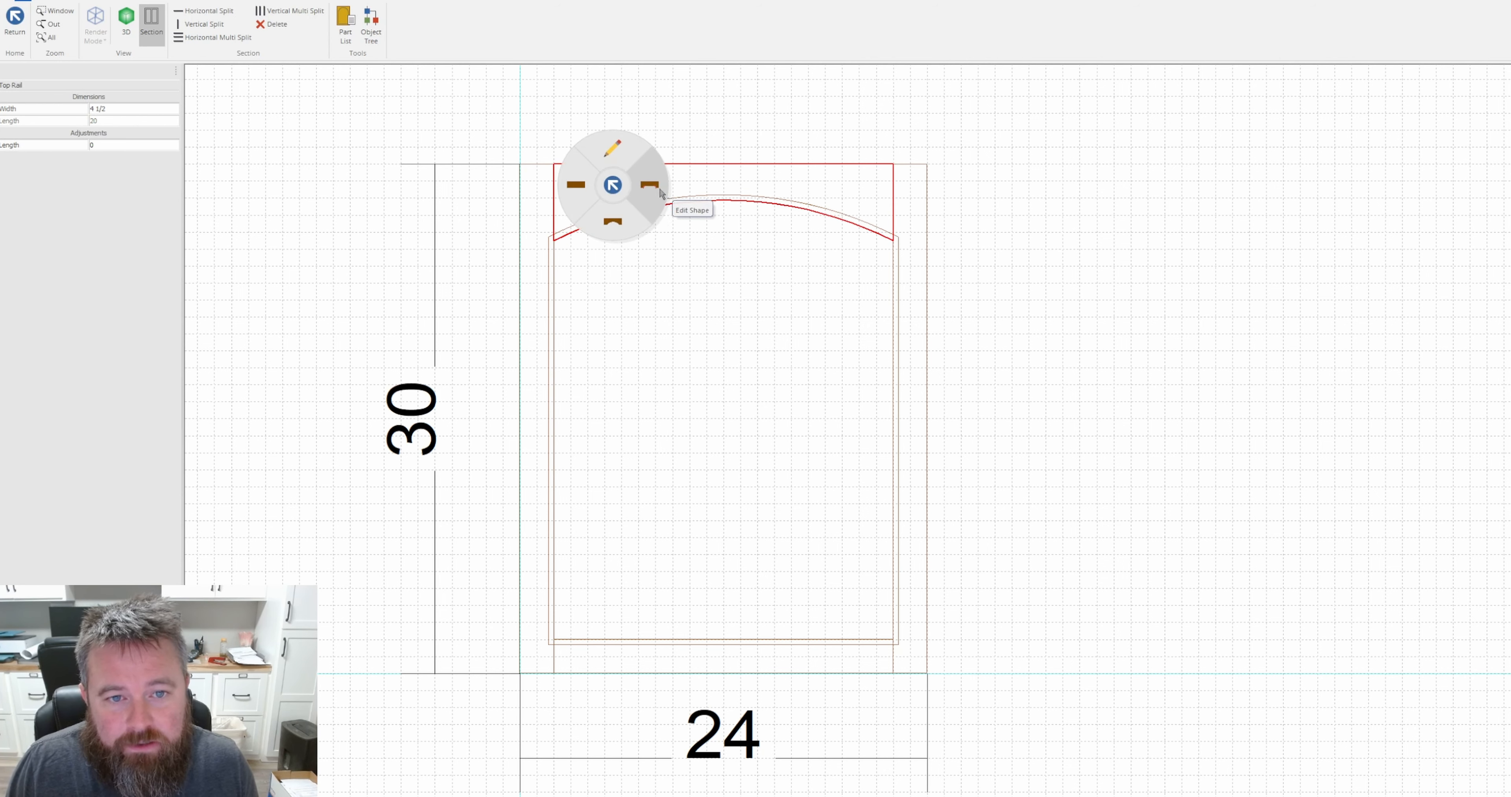
left_click(654, 195)
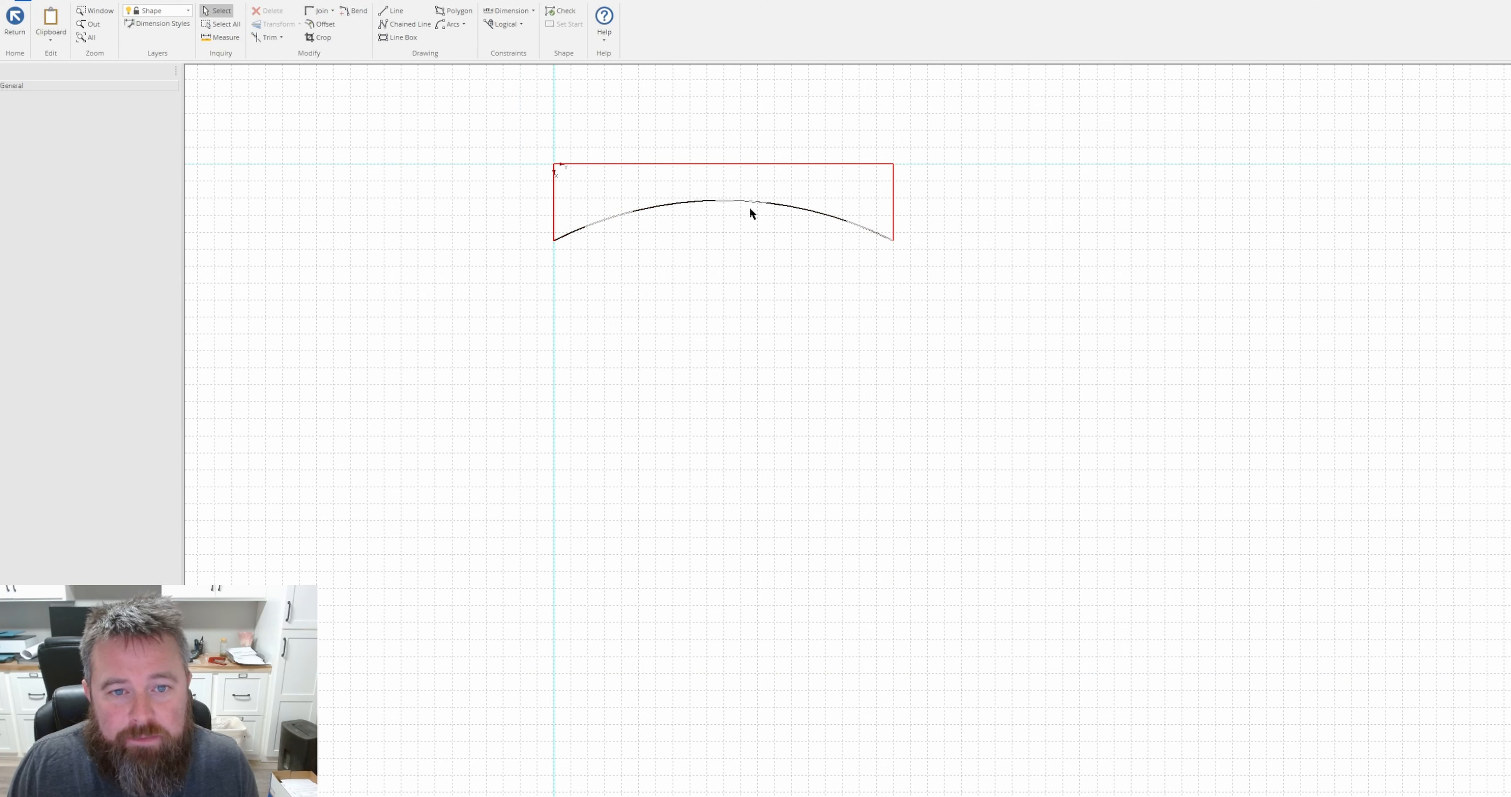
left_click(704, 202)
mouse_move(723, 201)
left_mouse_down()
mouse_move(725, 177)
mouse_move(742, 284)
mouse_move(727, 176)
mouse_move(728, 196)
left_mouse_up()
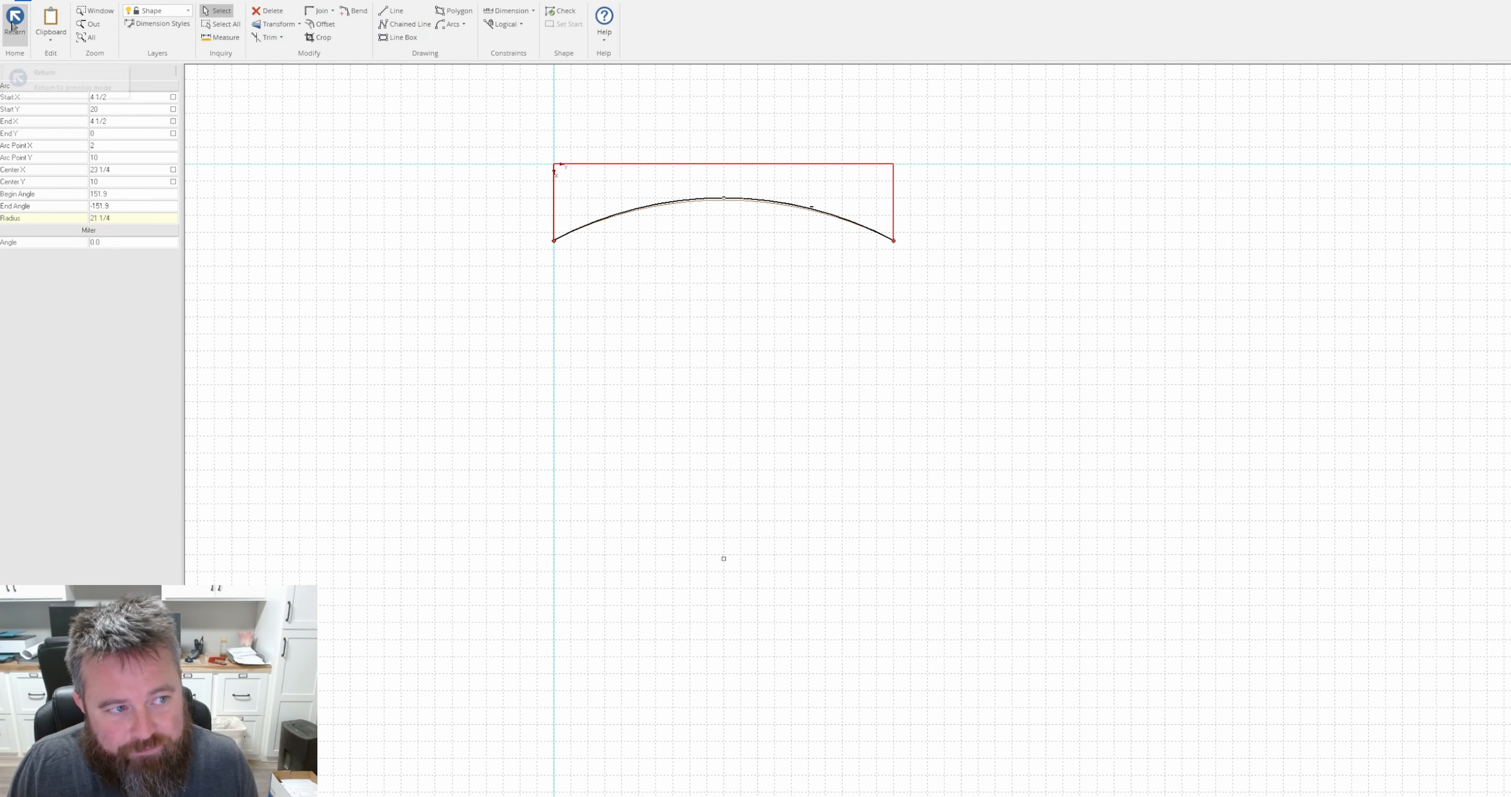
left_click(24, 19)
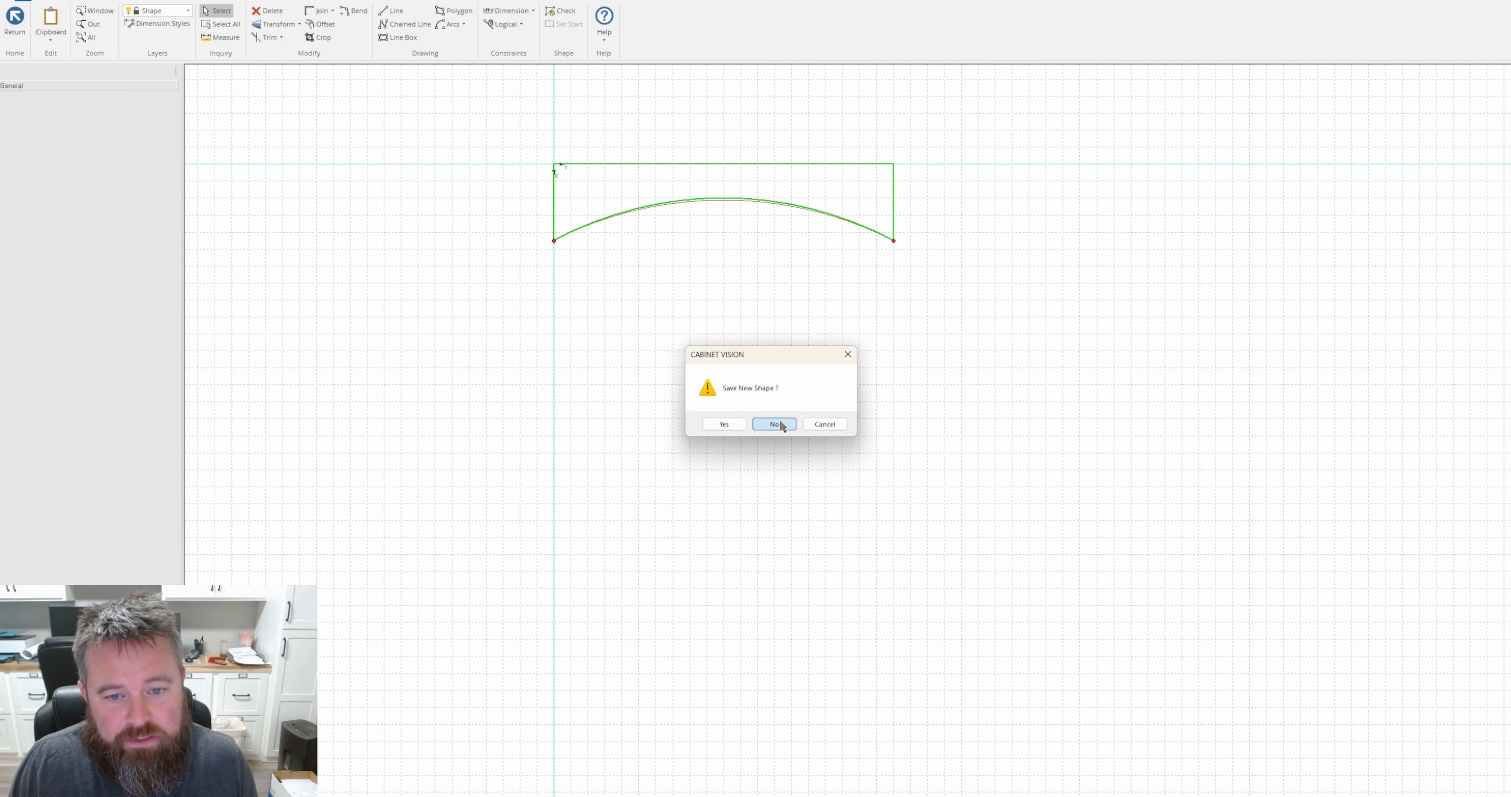
left_click(772, 422)
Switch the top rail to a straight shape and return it to an arch.
left_click(845, 150)
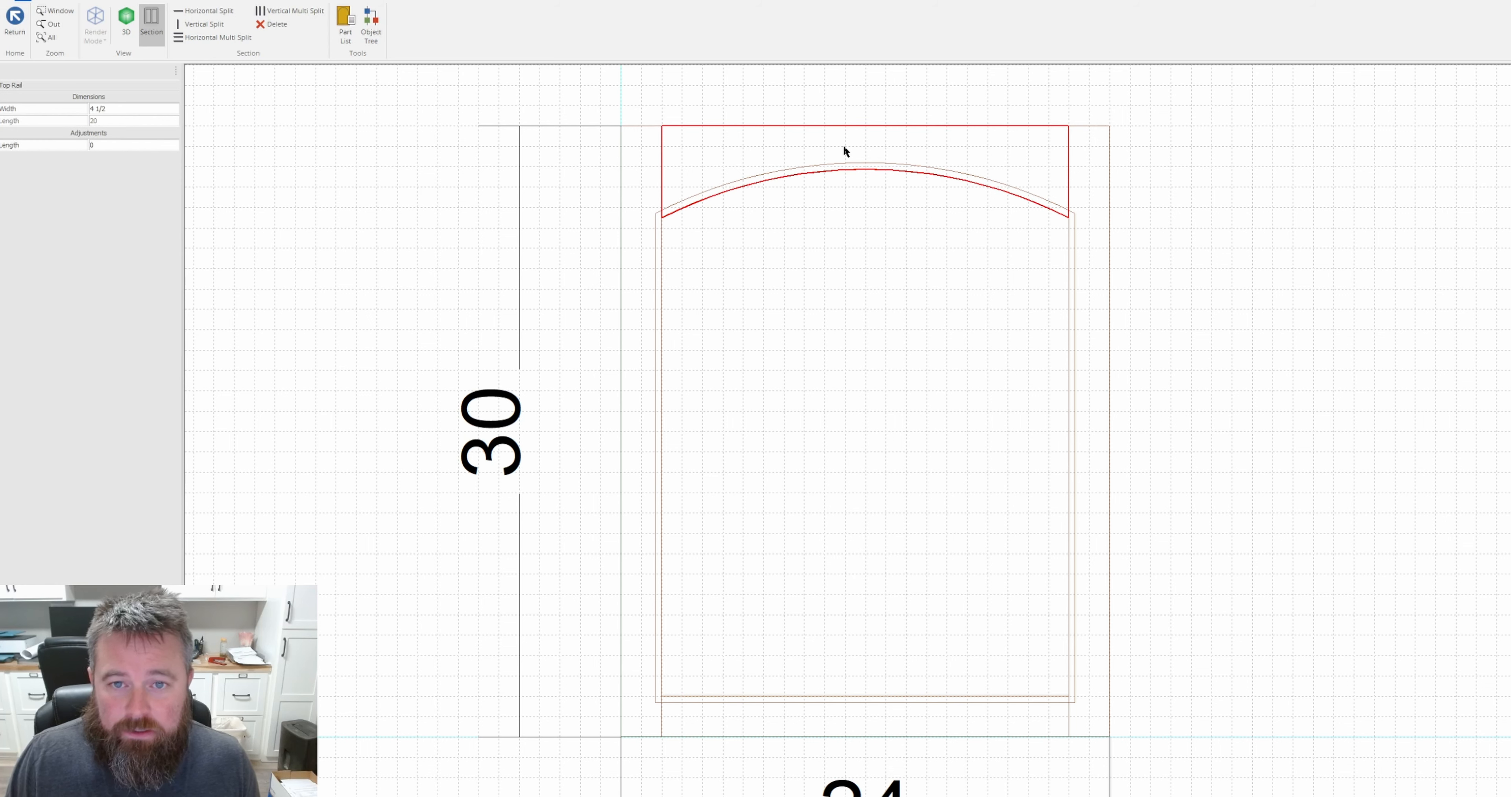
right_click(787, 147)
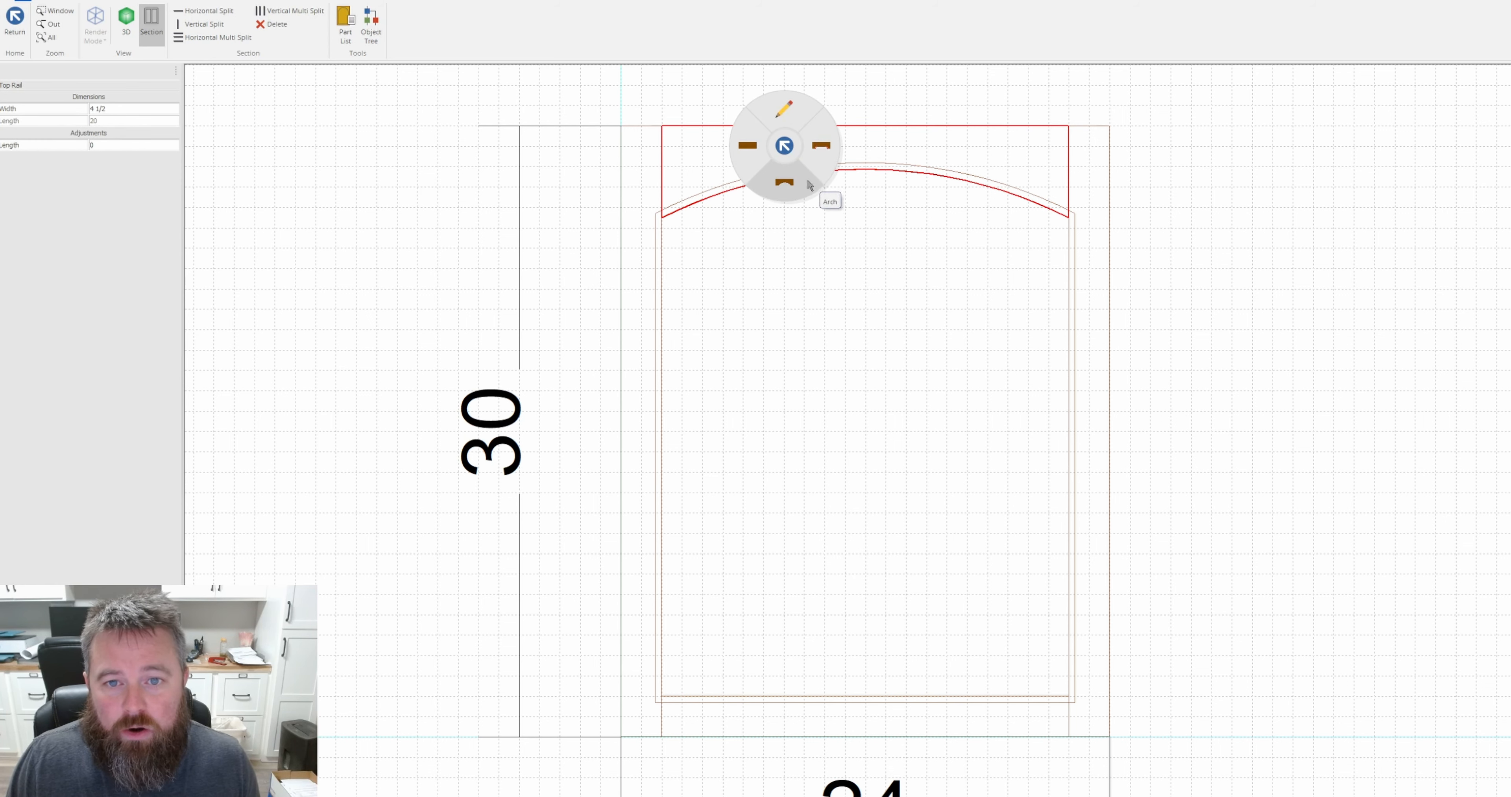
left_click(751, 153)
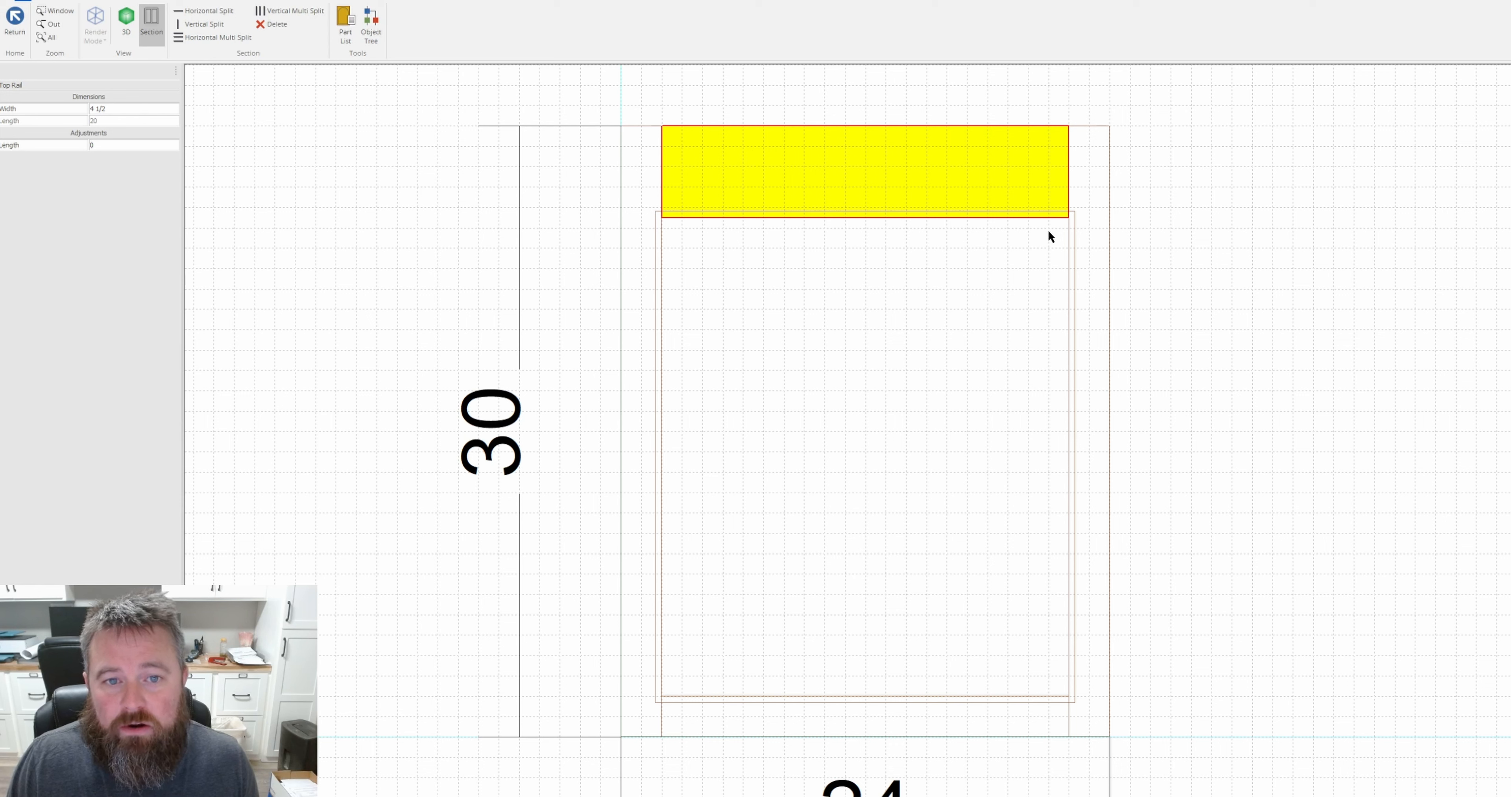
right_click(851, 180)
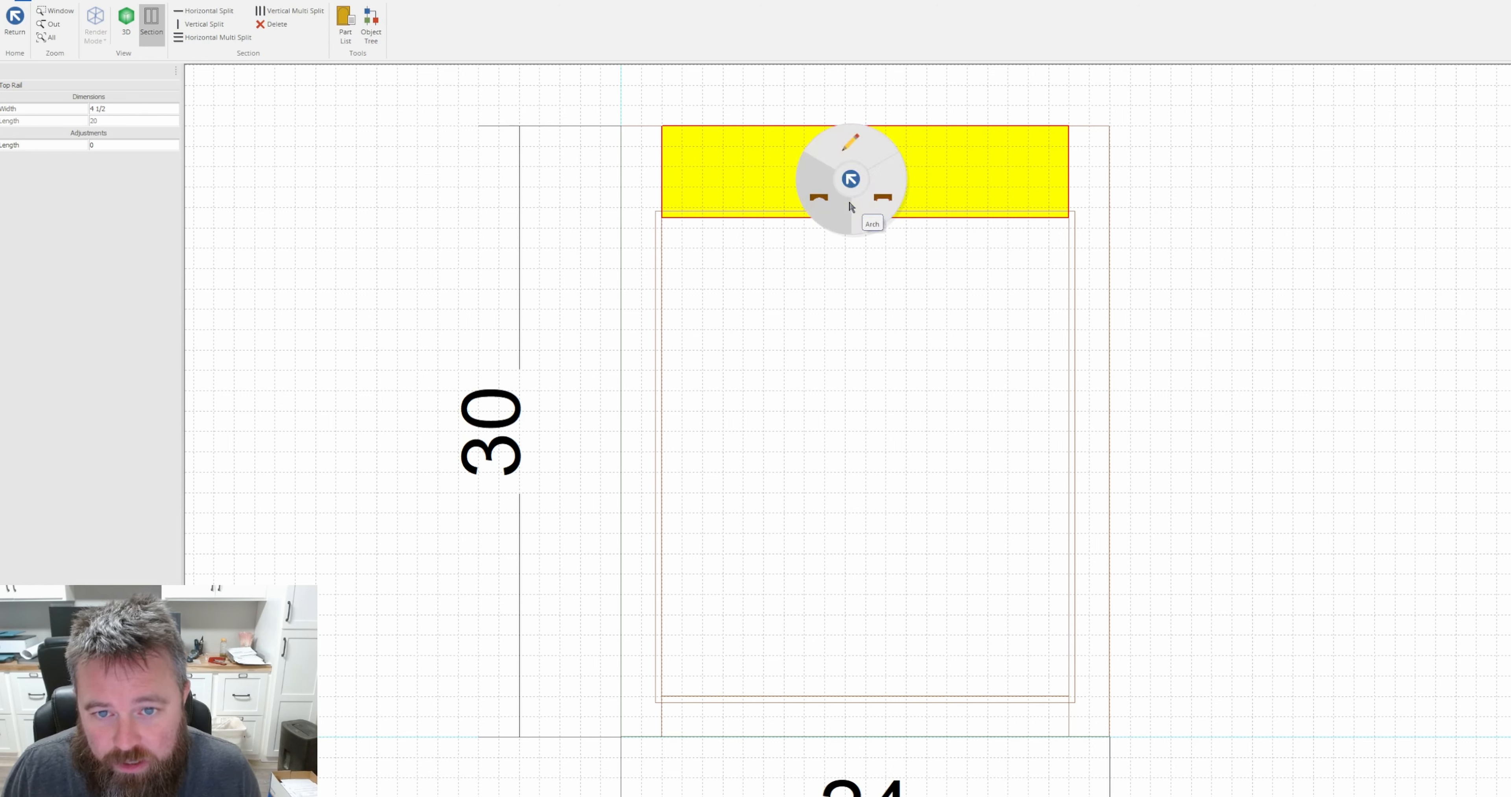
left_click(819, 205)
left_click(769, 297)
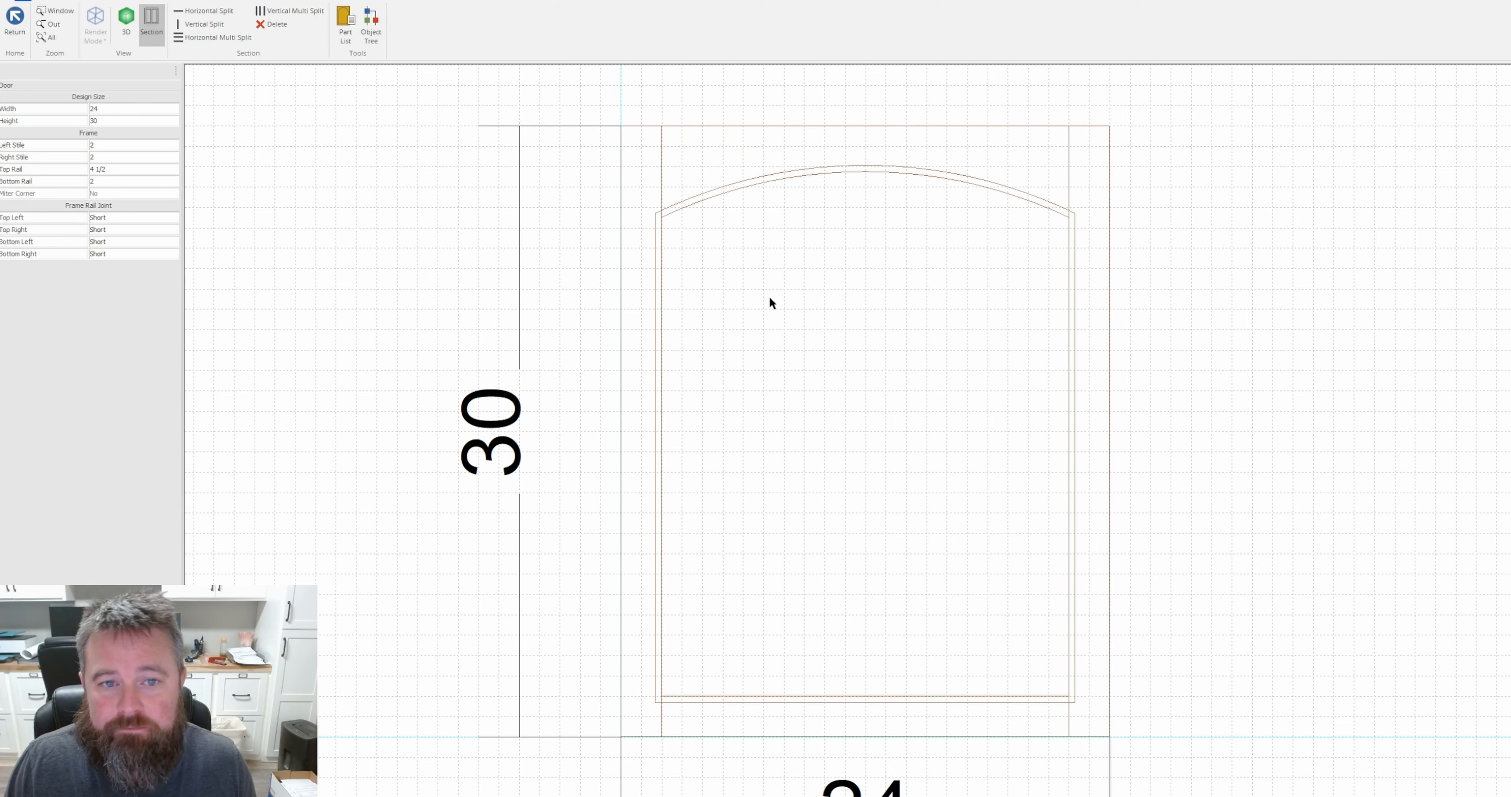
Change the center panel's type to Raised and set it back to Flat, checking the bottom rail and panel inset settings.
left_click(651, 218)
left_click(997, 697)
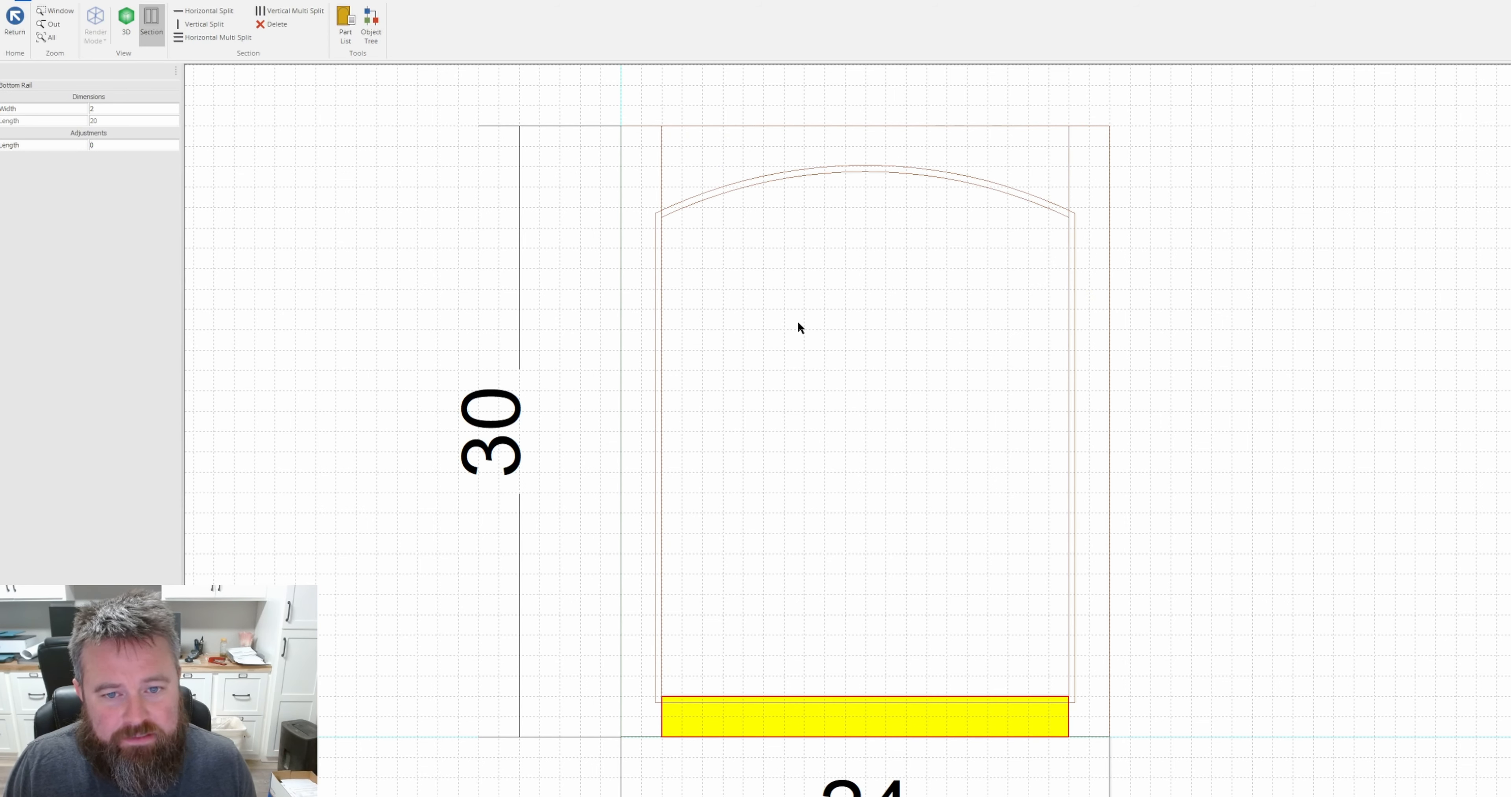
left_click(843, 358)
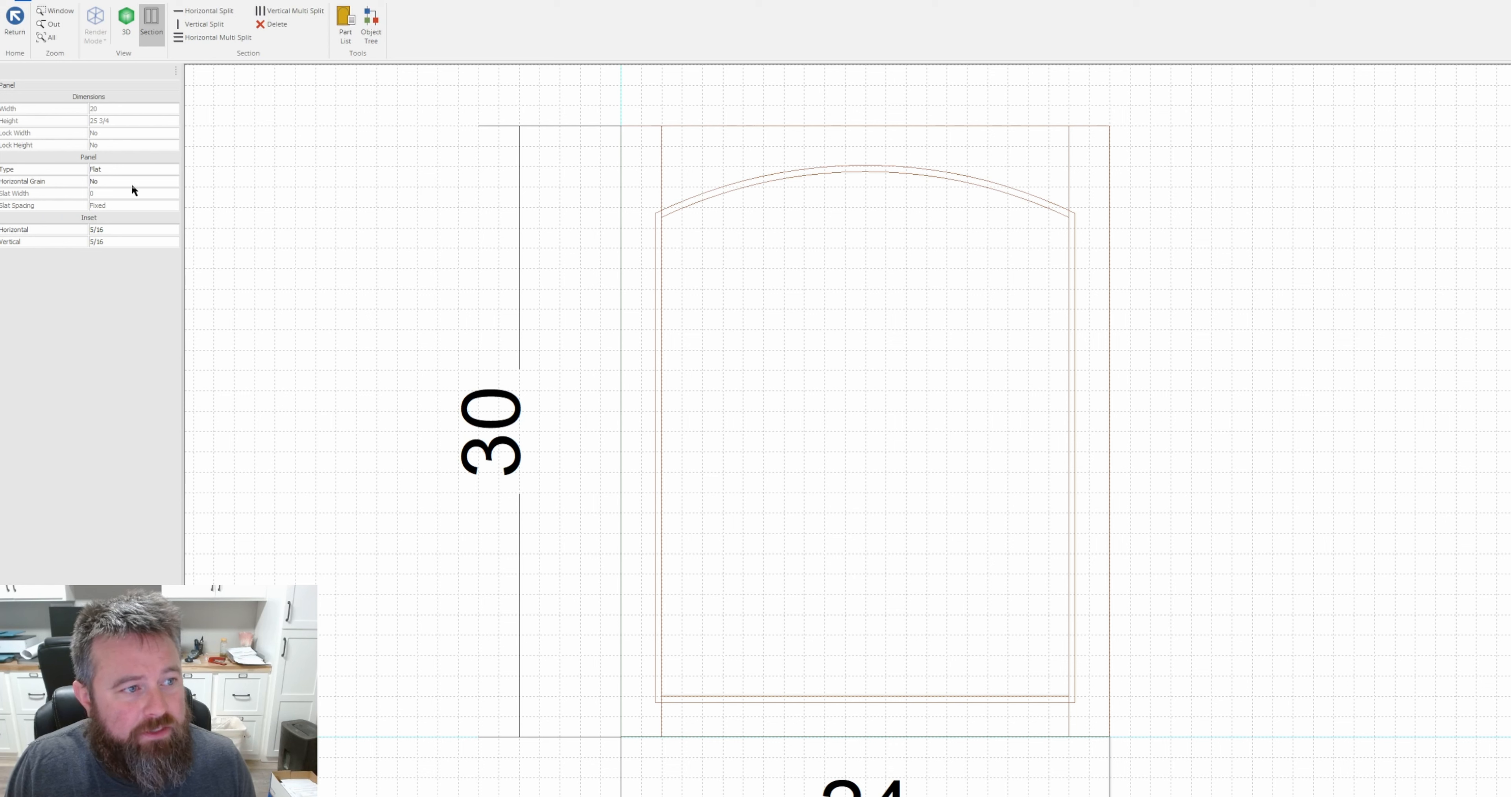
left_click(107, 170)
left_click(154, 169)
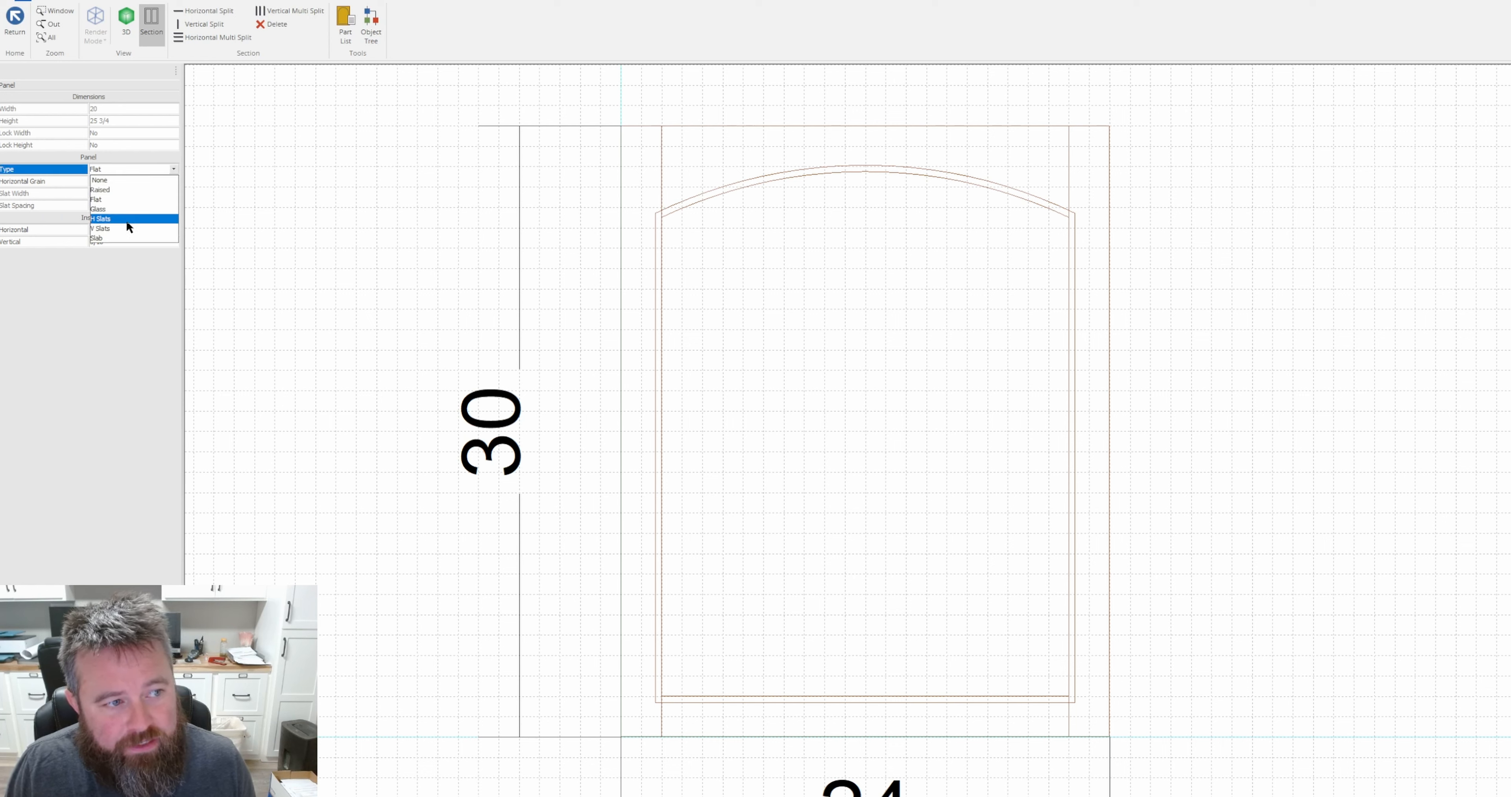
left_click(118, 189)
left_click(139, 169)
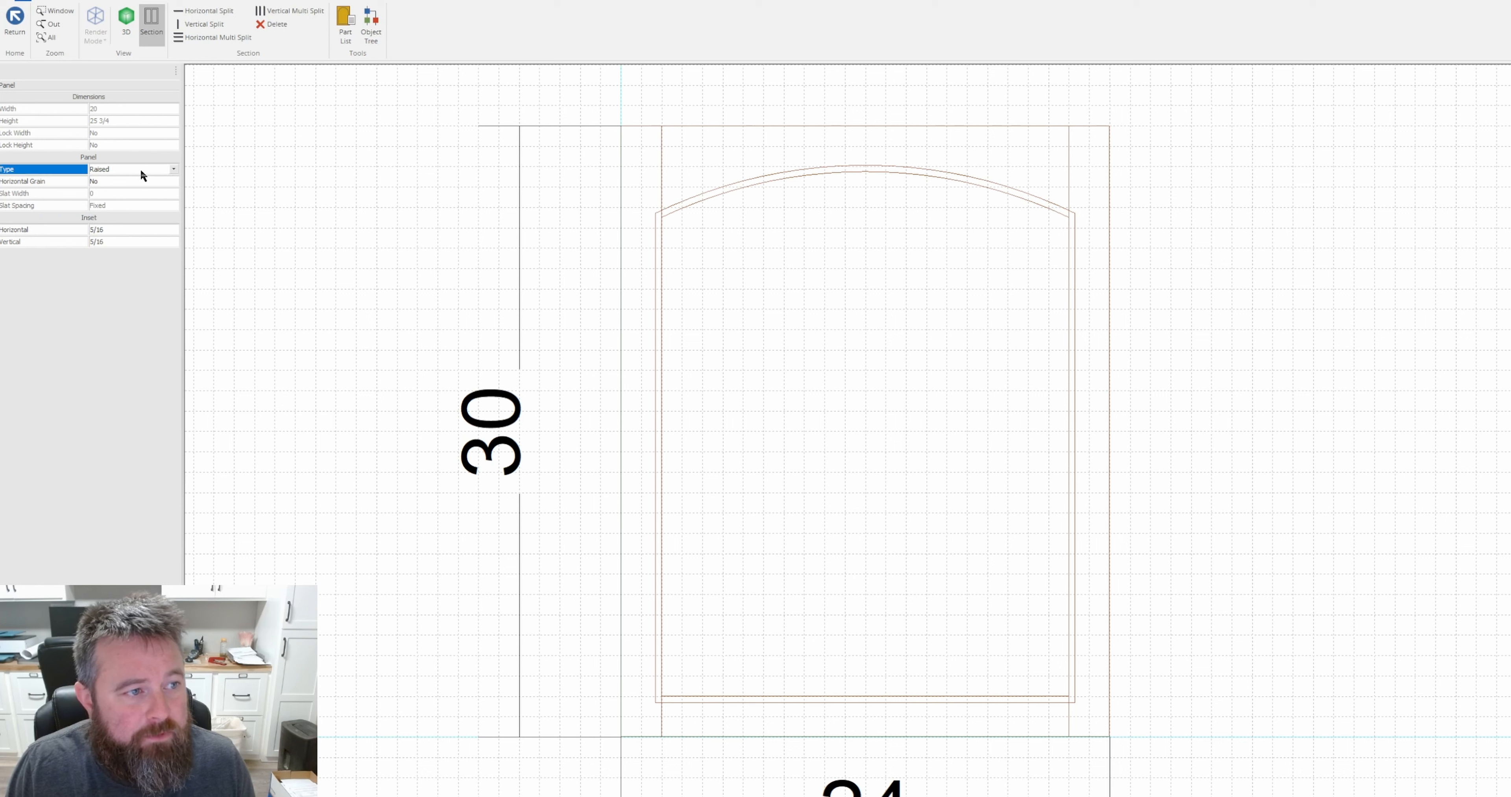
left_click(142, 170)
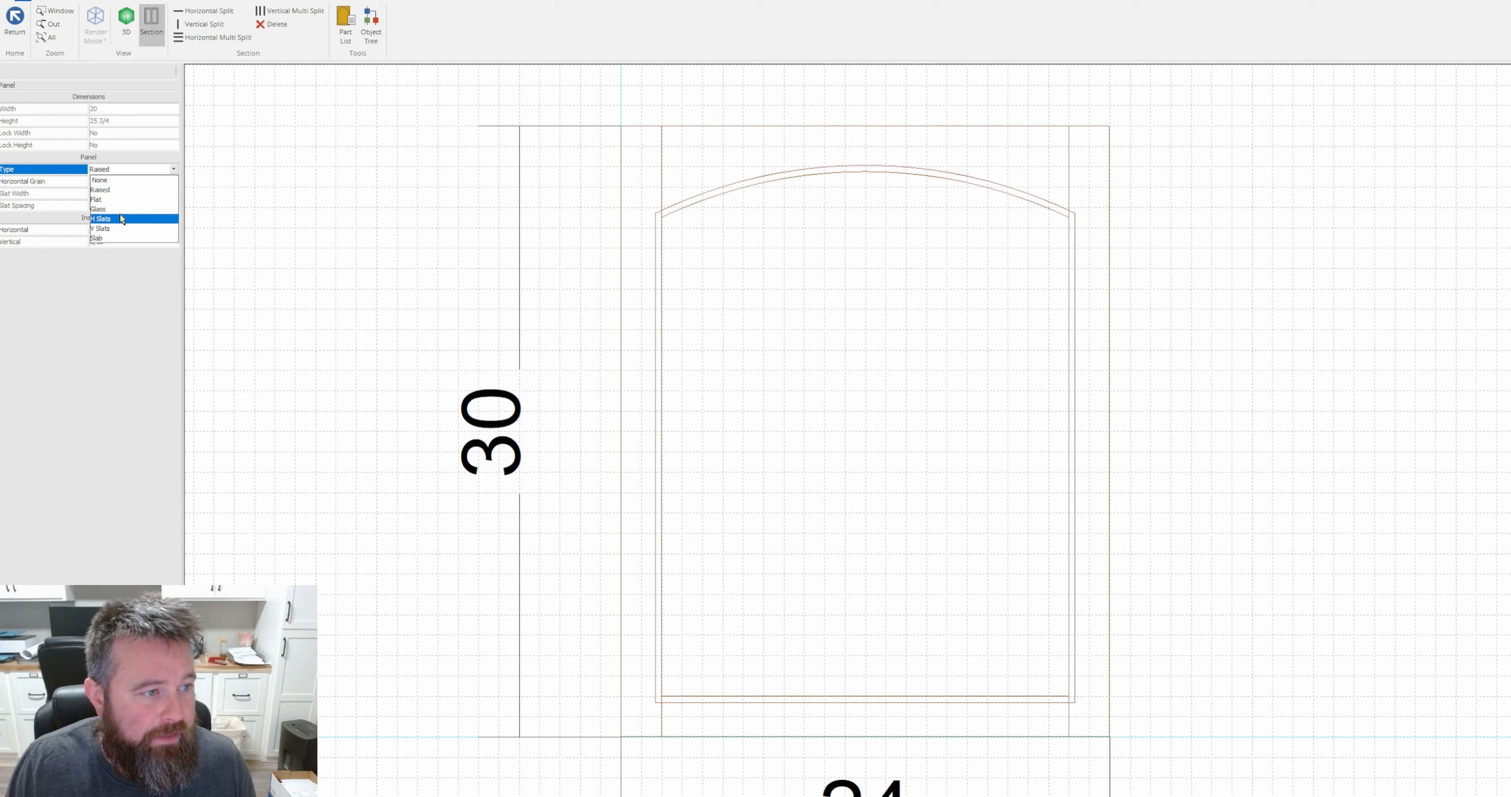
left_click(121, 199)
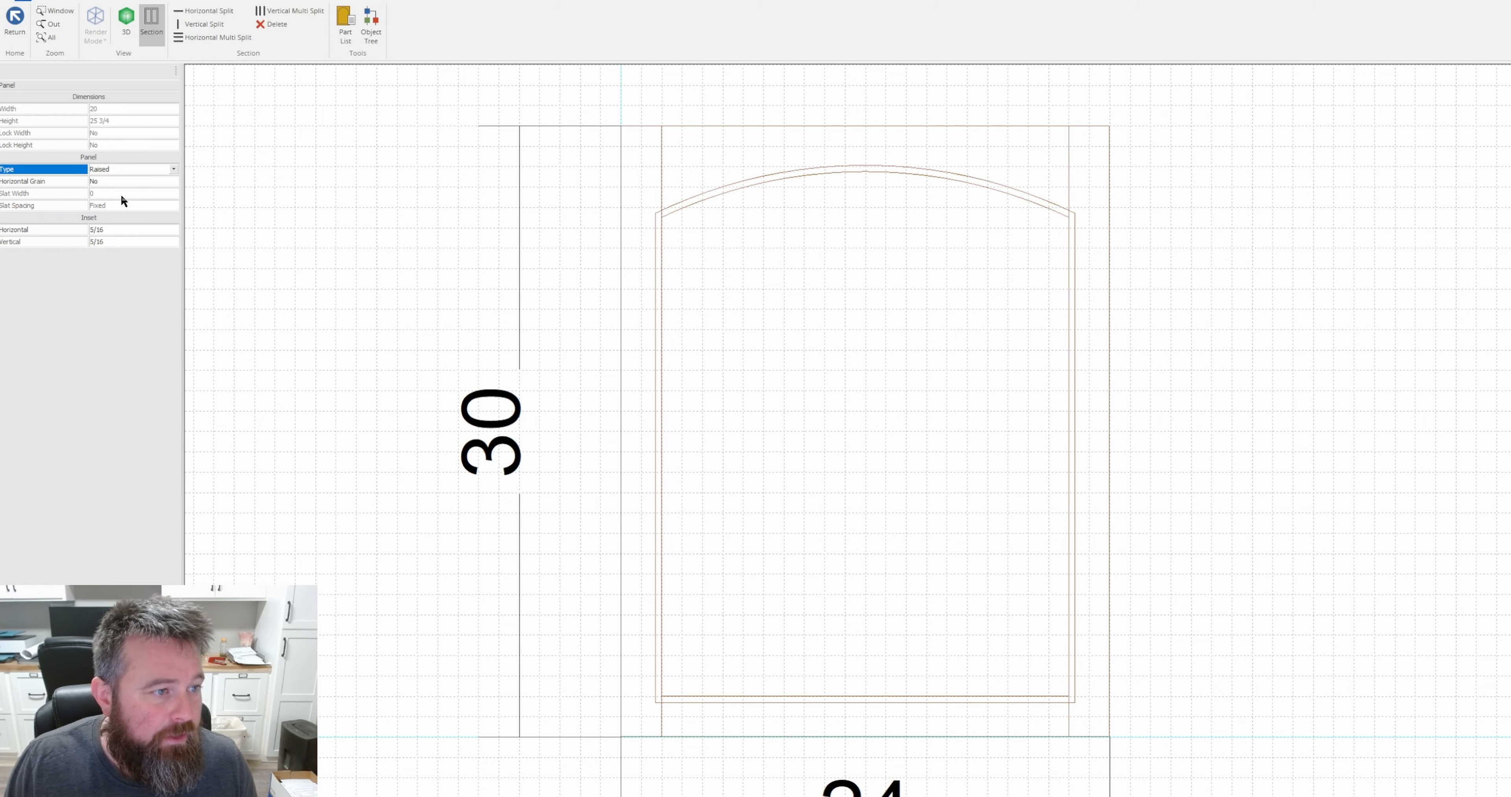
left_click(119, 230)
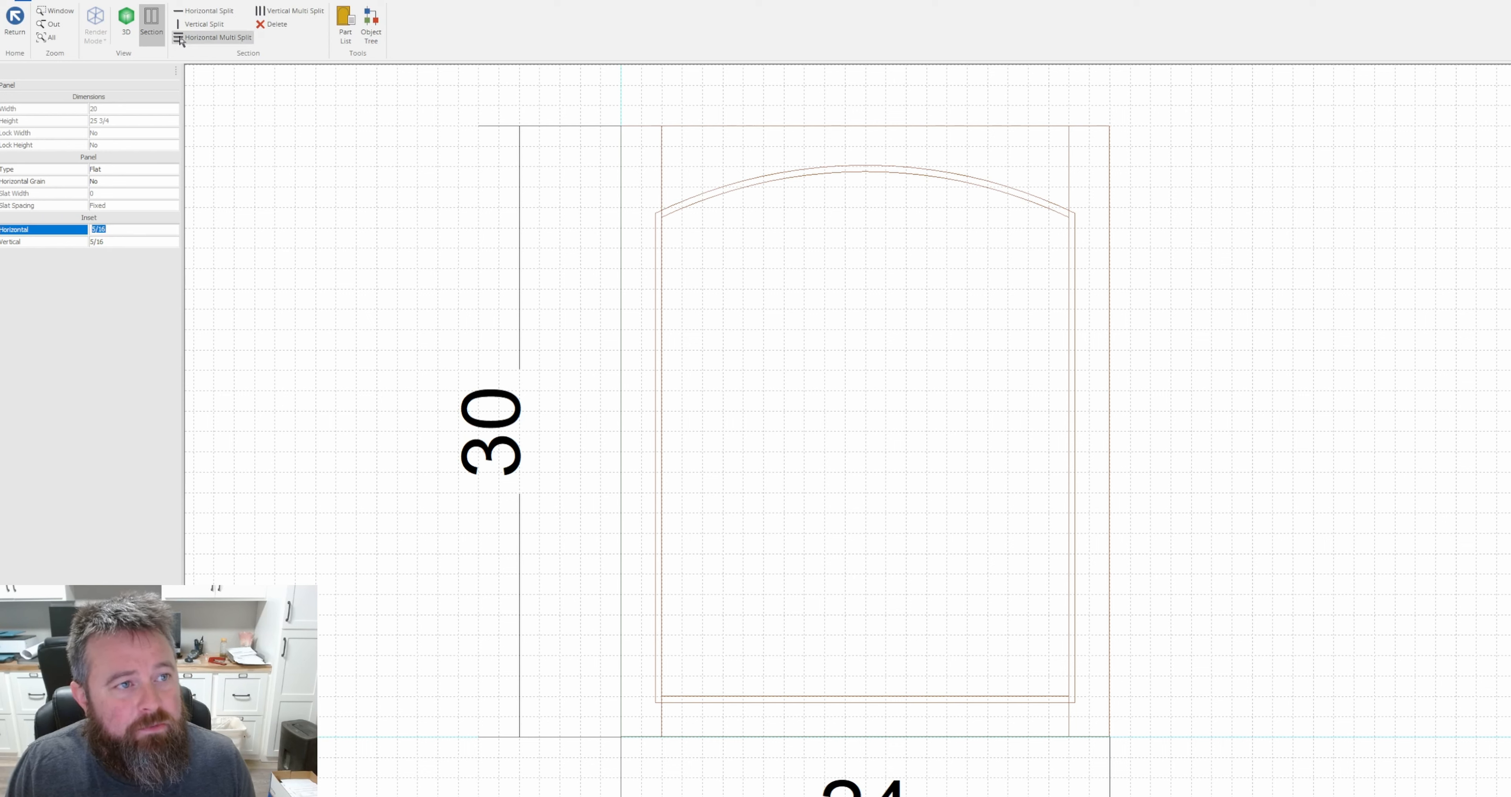
left_click(953, 450)
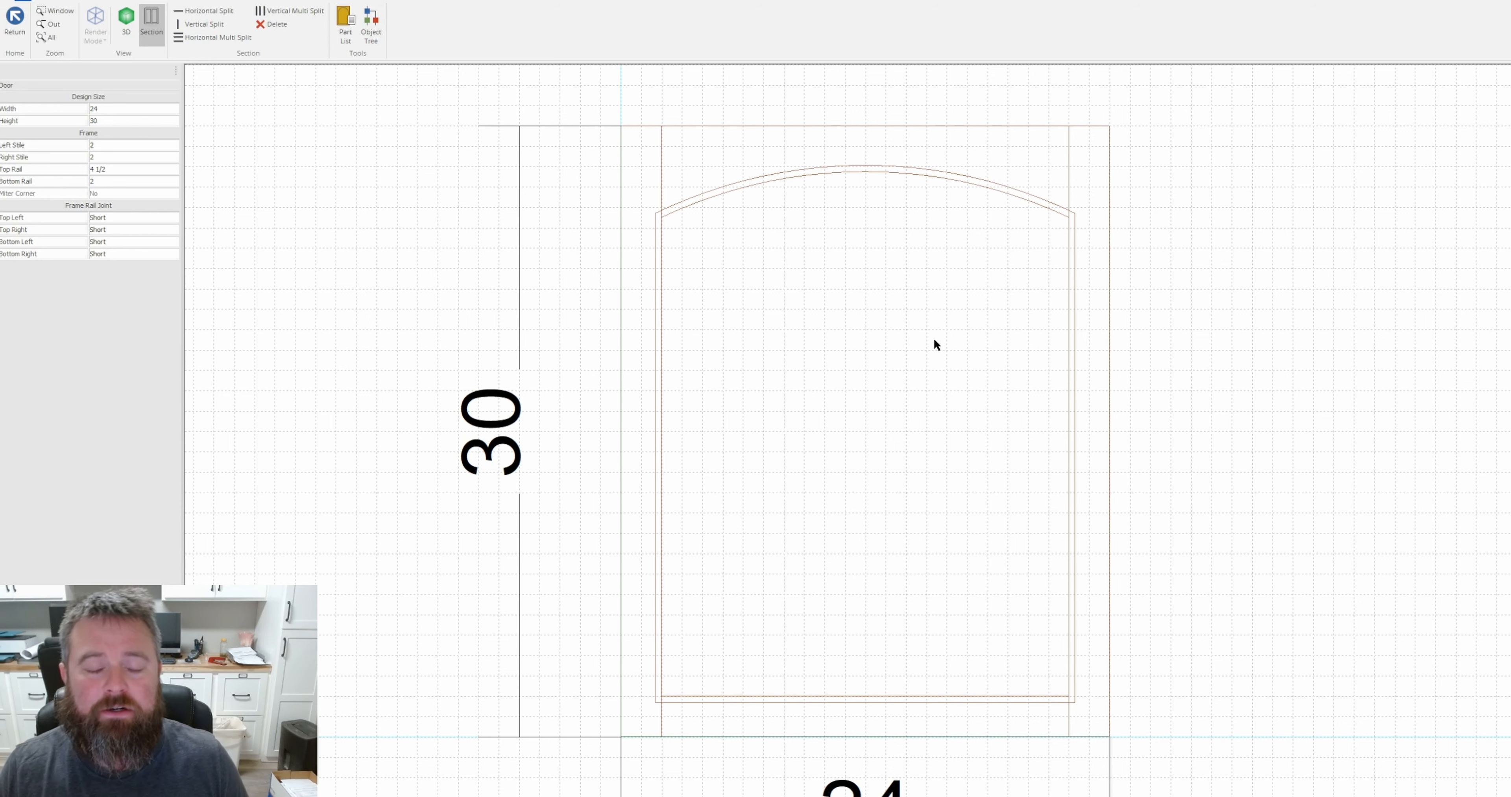
Leave the door design without saving its changes and close the custom copy door's properties.
left_click(11, 26)
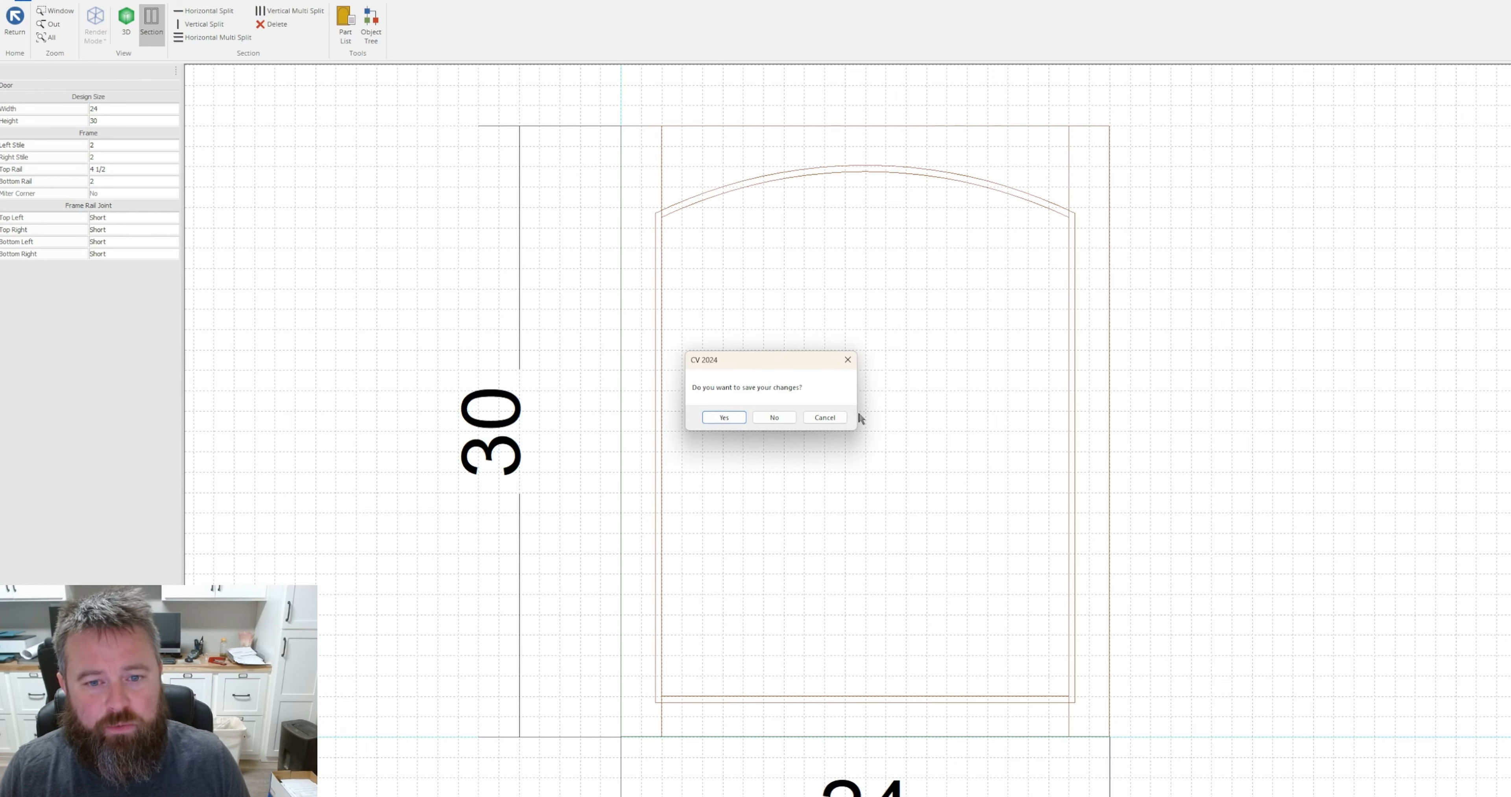
left_click(792, 417)
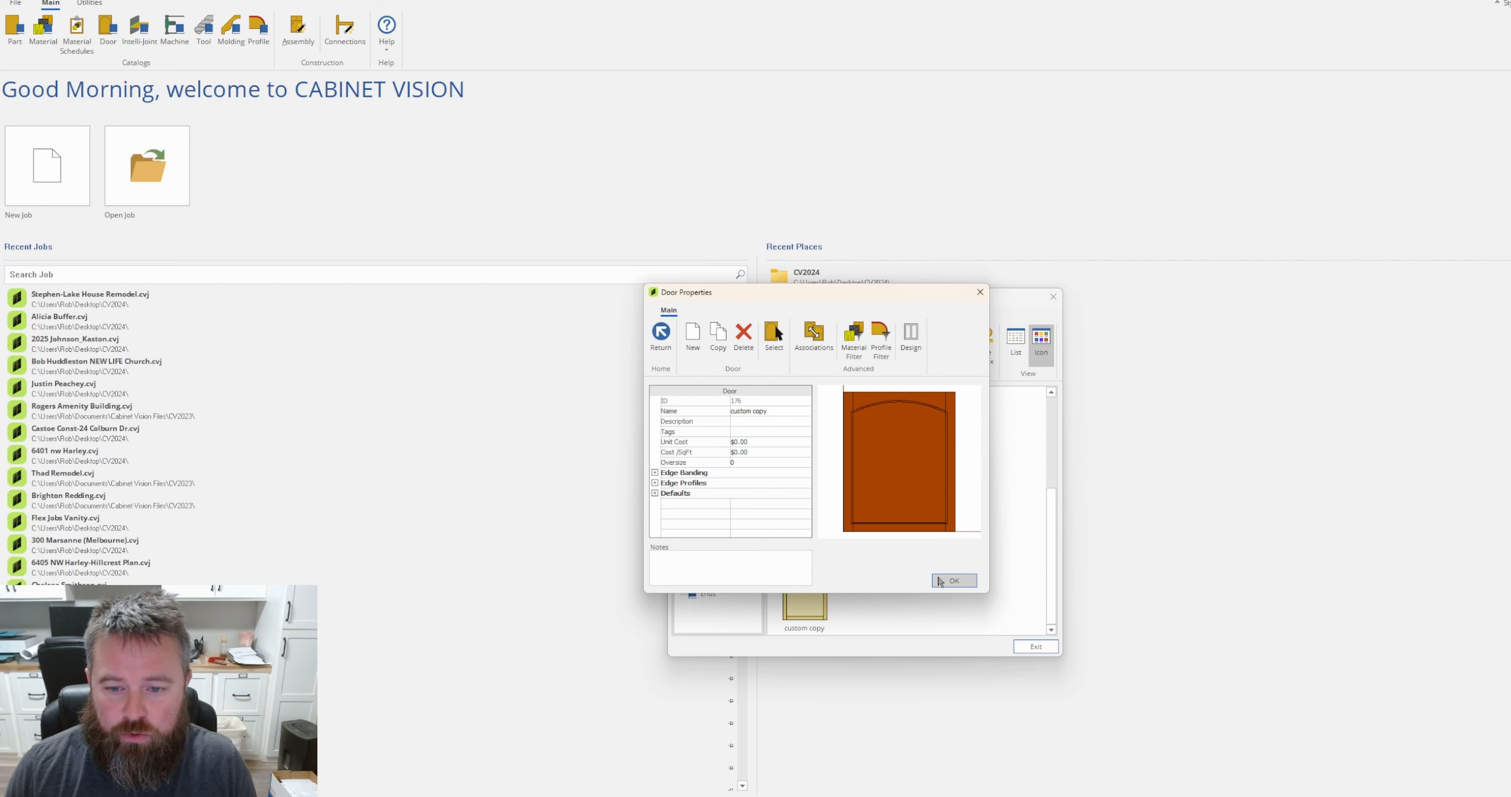
left_click(953, 580)
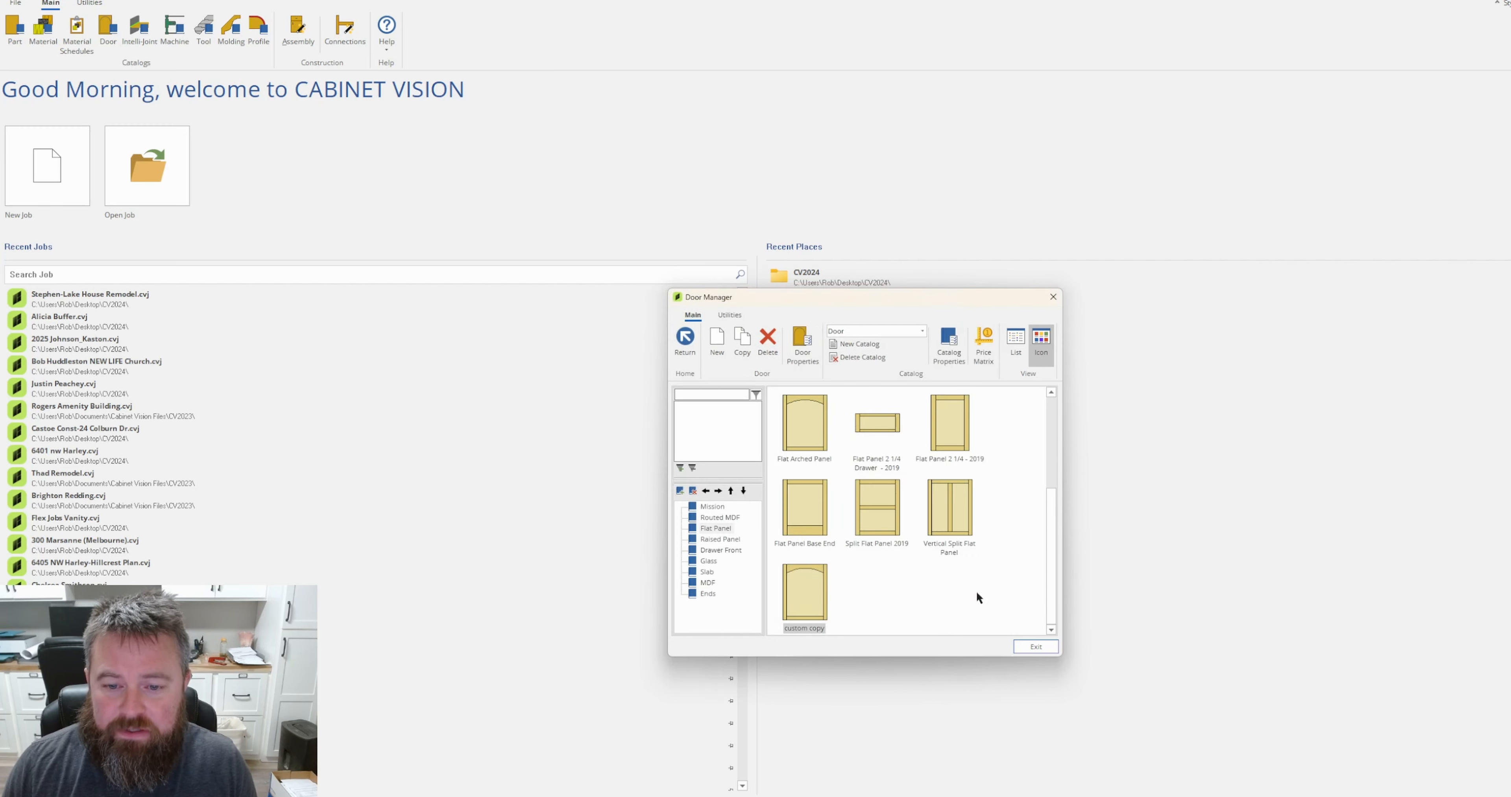